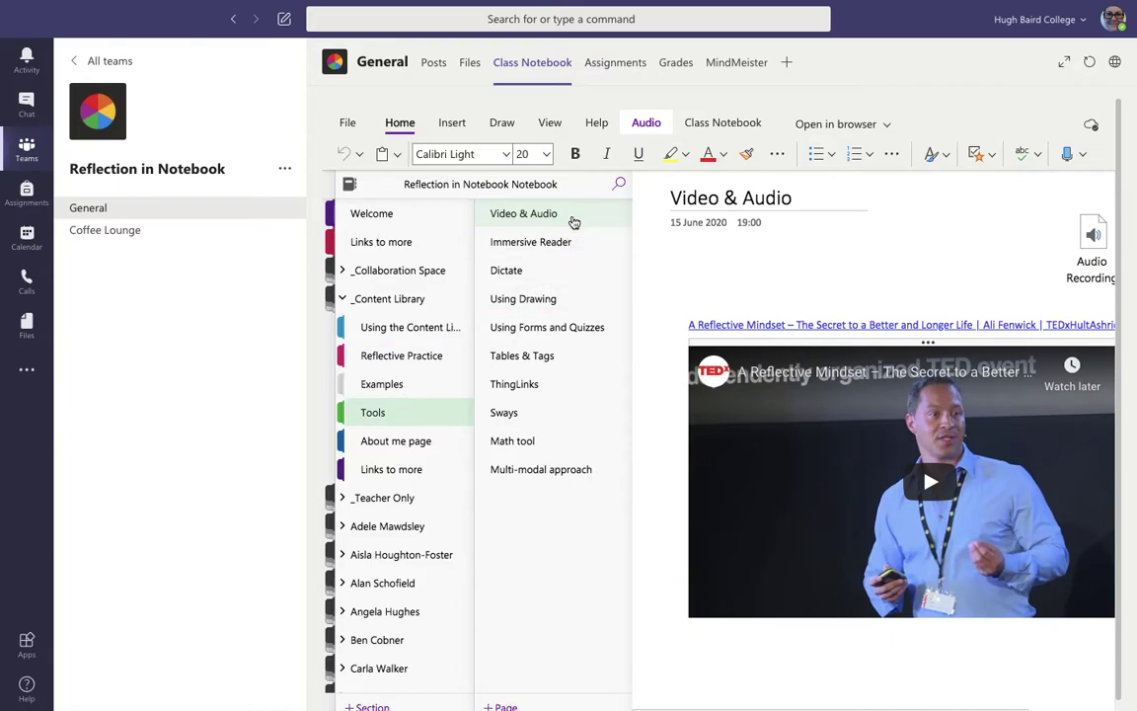
Hide the notebook navigation and move the TEDx video container slightly down and to the left on the Video & Audio page
left_click(818, 259)
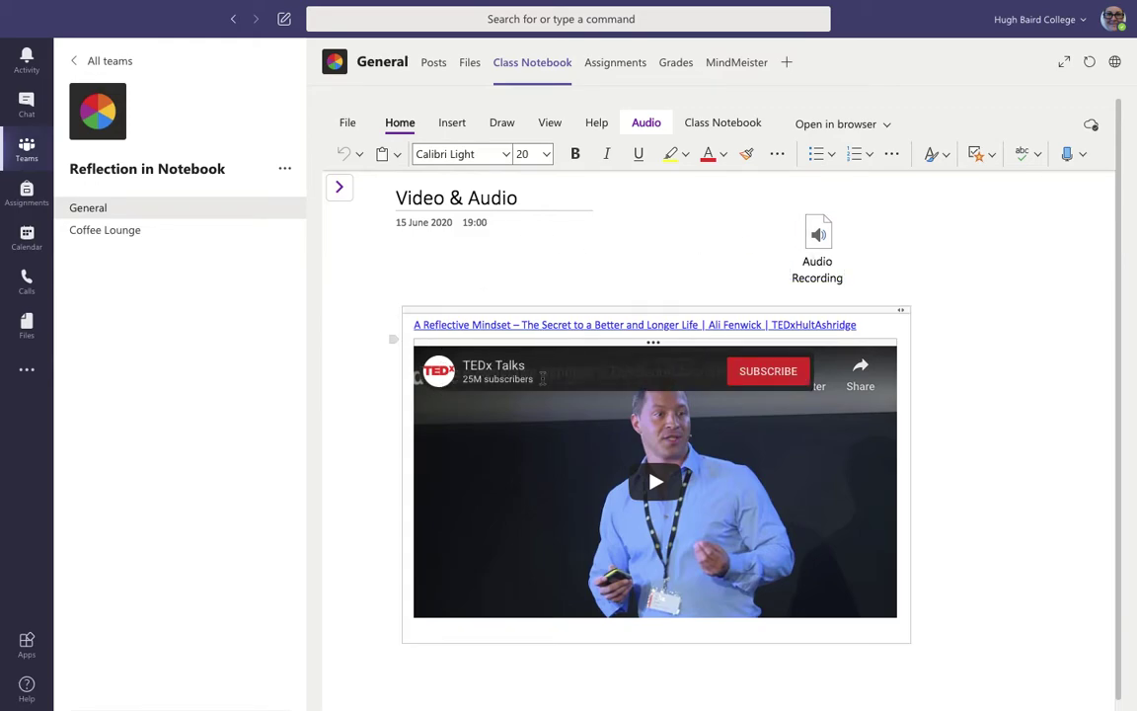
left_click_drag(520, 309, 492, 329)
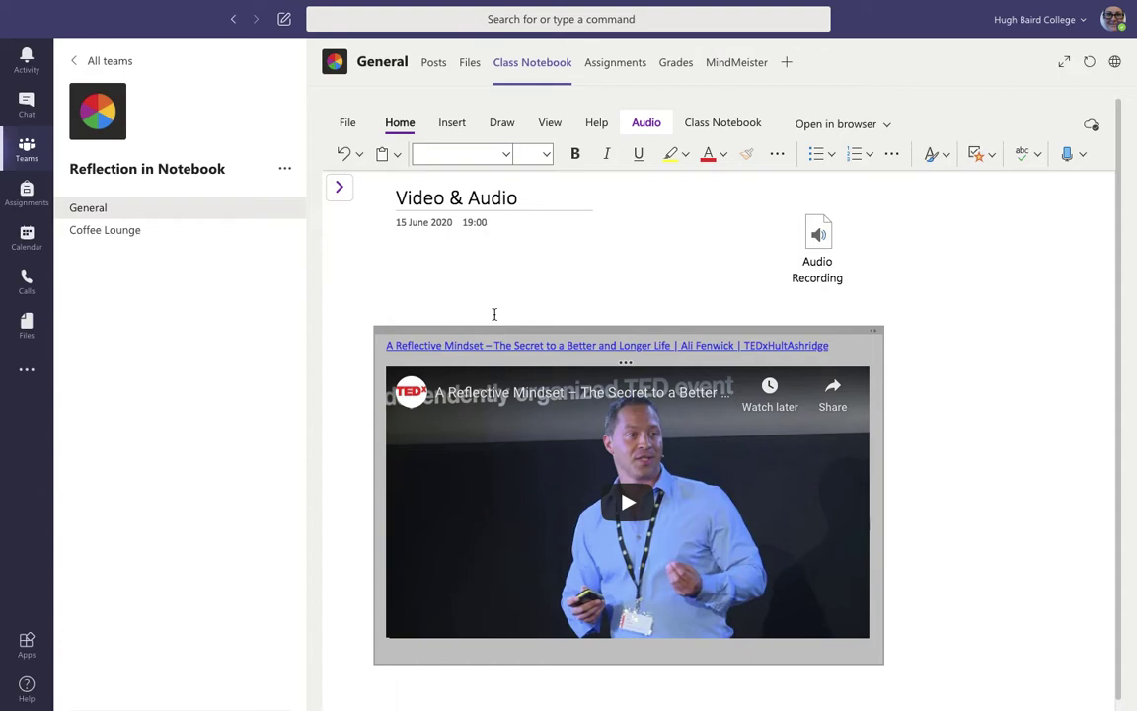
left_click(470, 285)
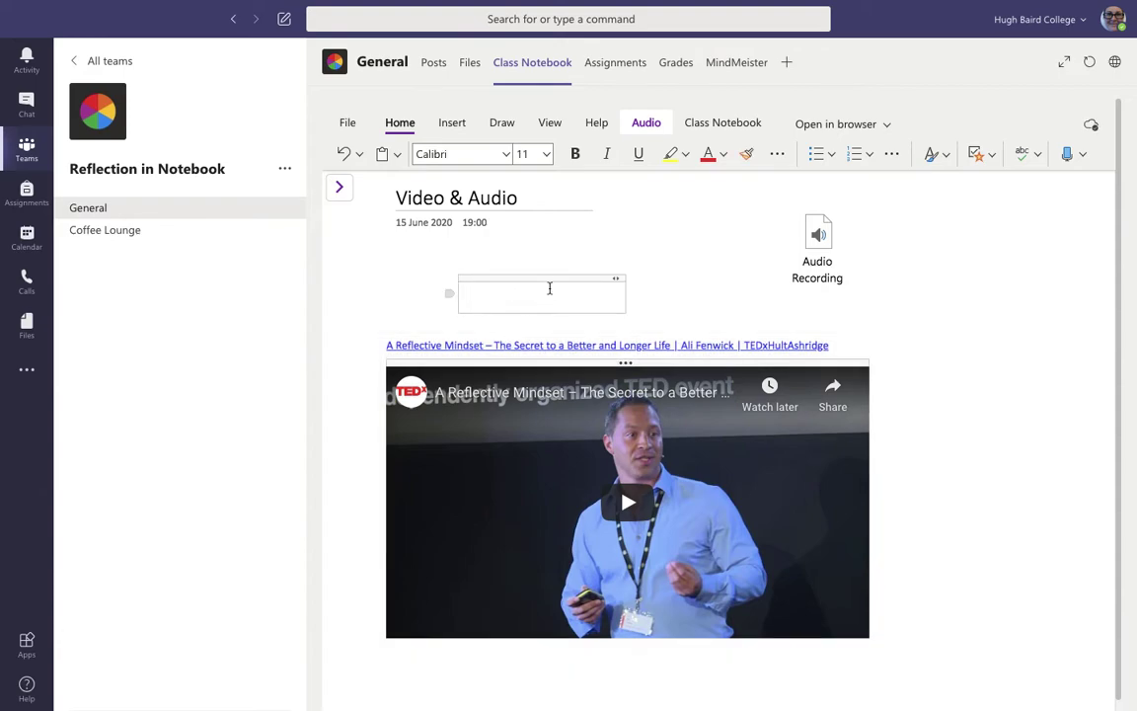
mouse_move(500, 280)
left_mouse_down()
mouse_move(500, 262)
mouse_move(503, 271)
left_mouse_up()
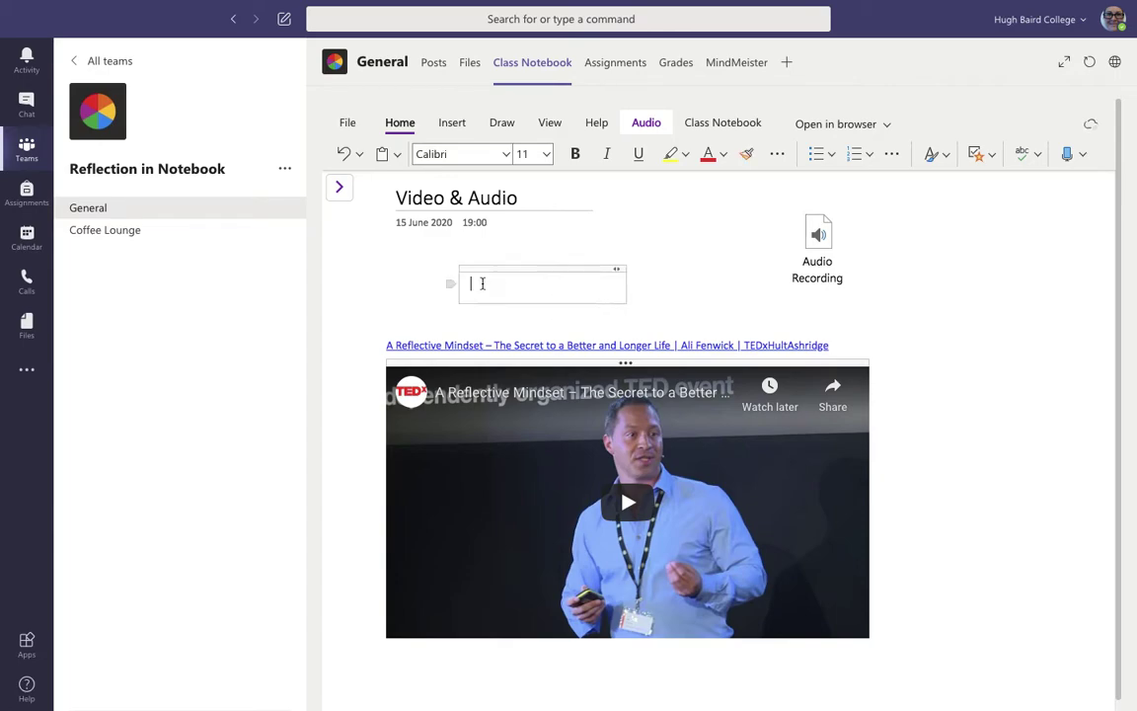
right_click(483, 284)
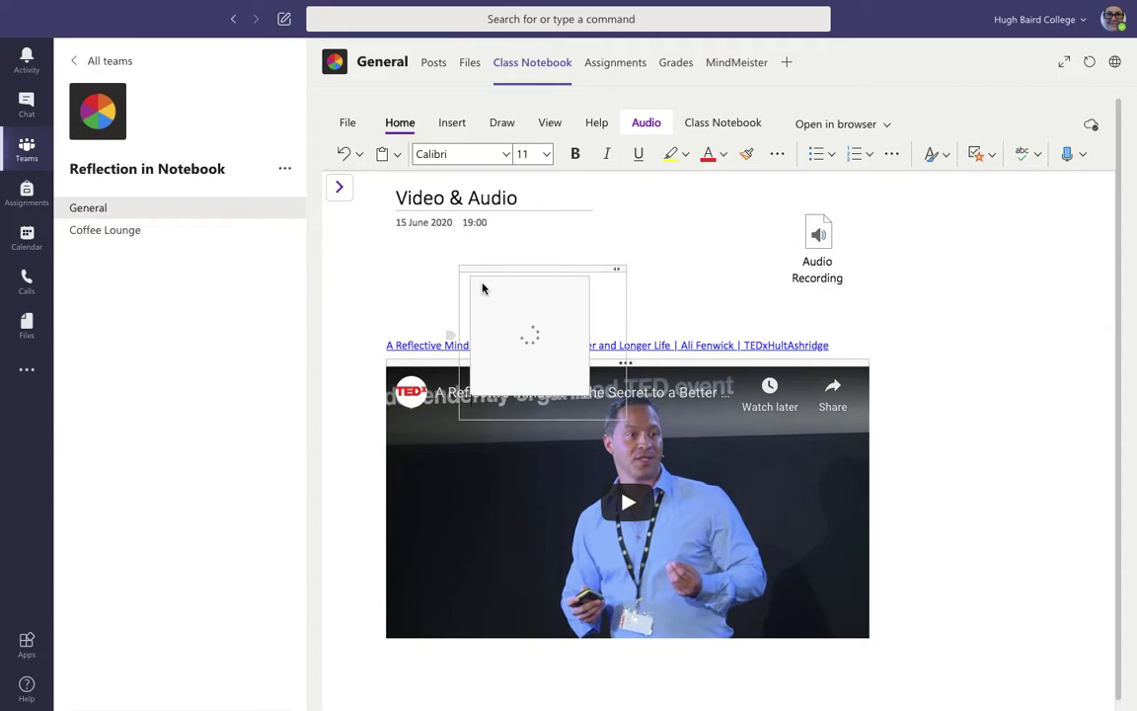
left_click(512, 269)
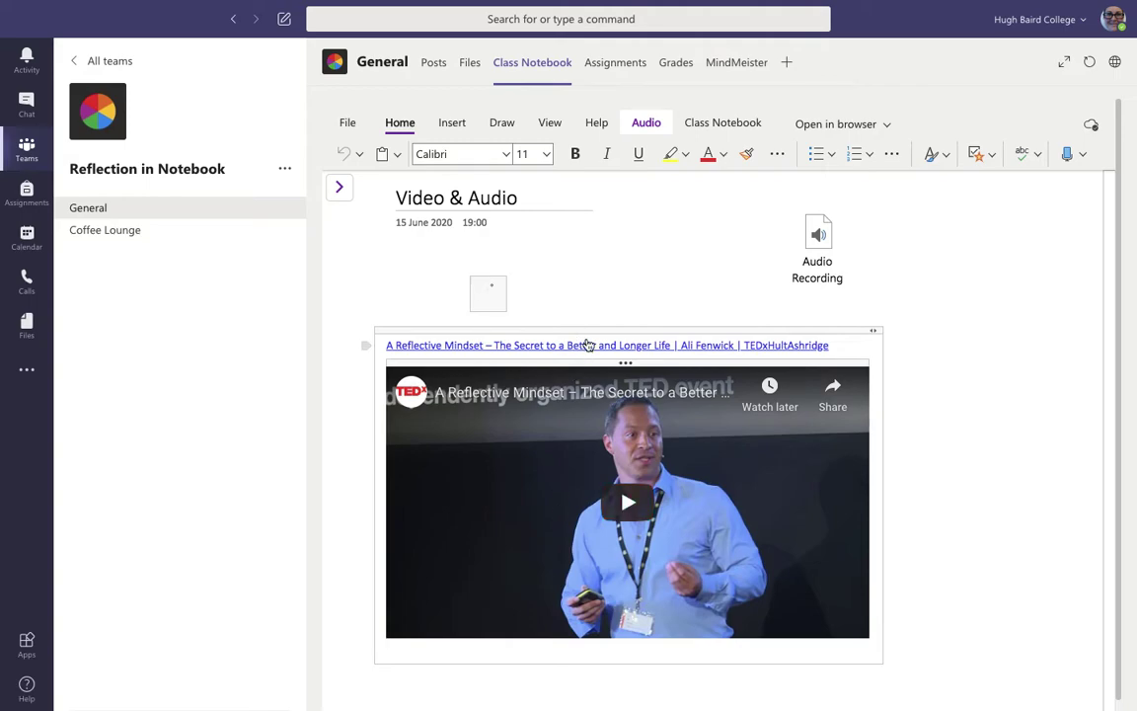
left_click(543, 270)
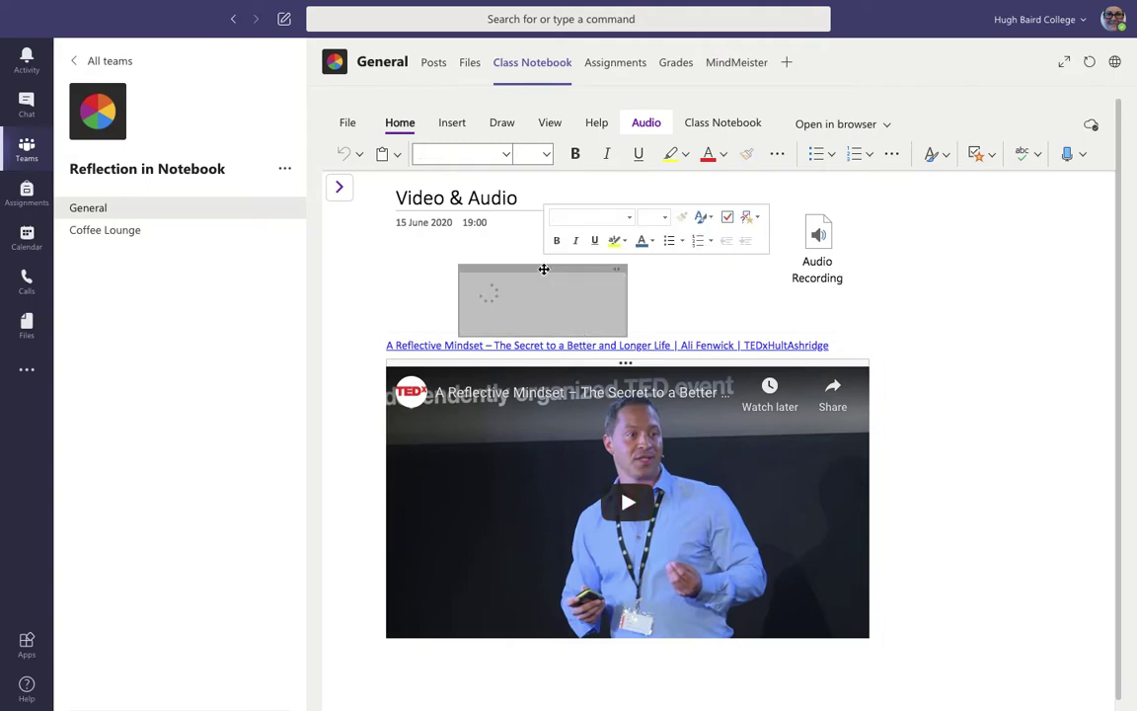
key("Delete")
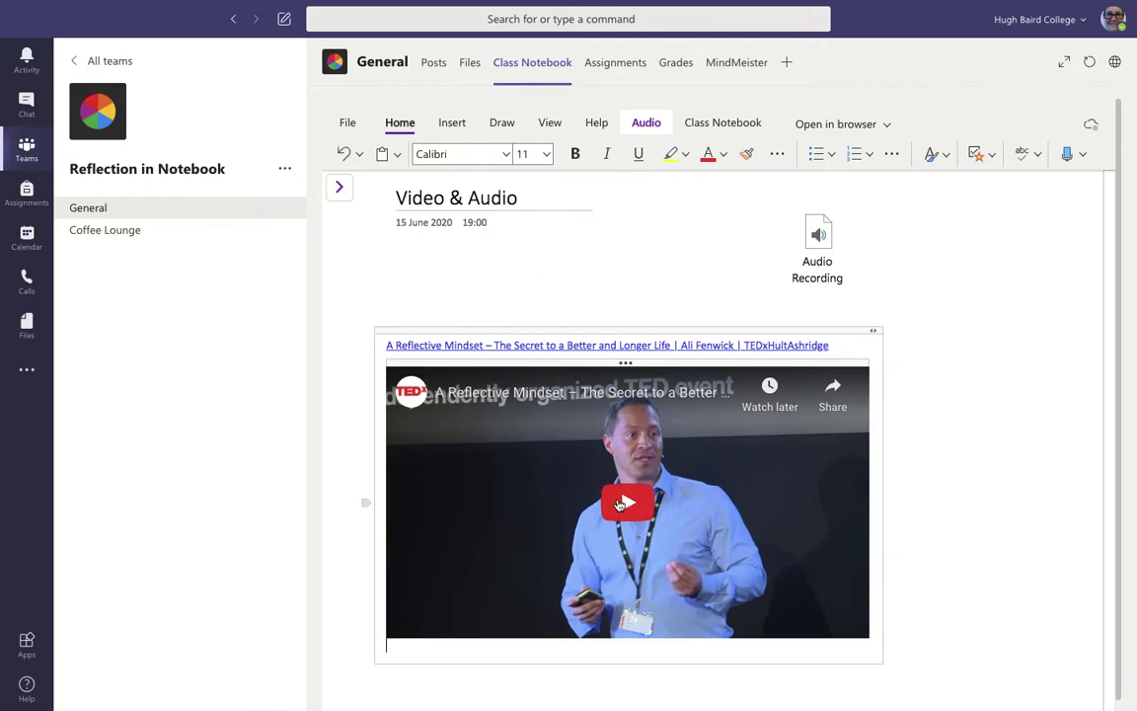
Briefly play and pause the embedded TEDx video, and play the page's audio recording
left_click(621, 501)
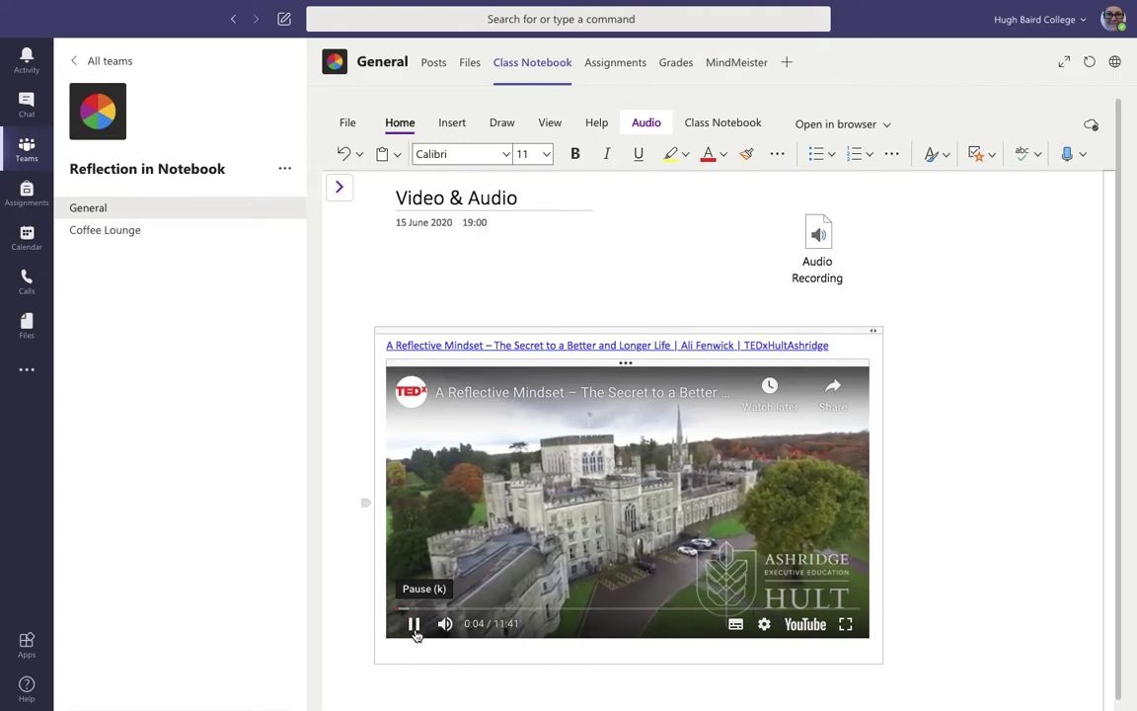
left_click(415, 633)
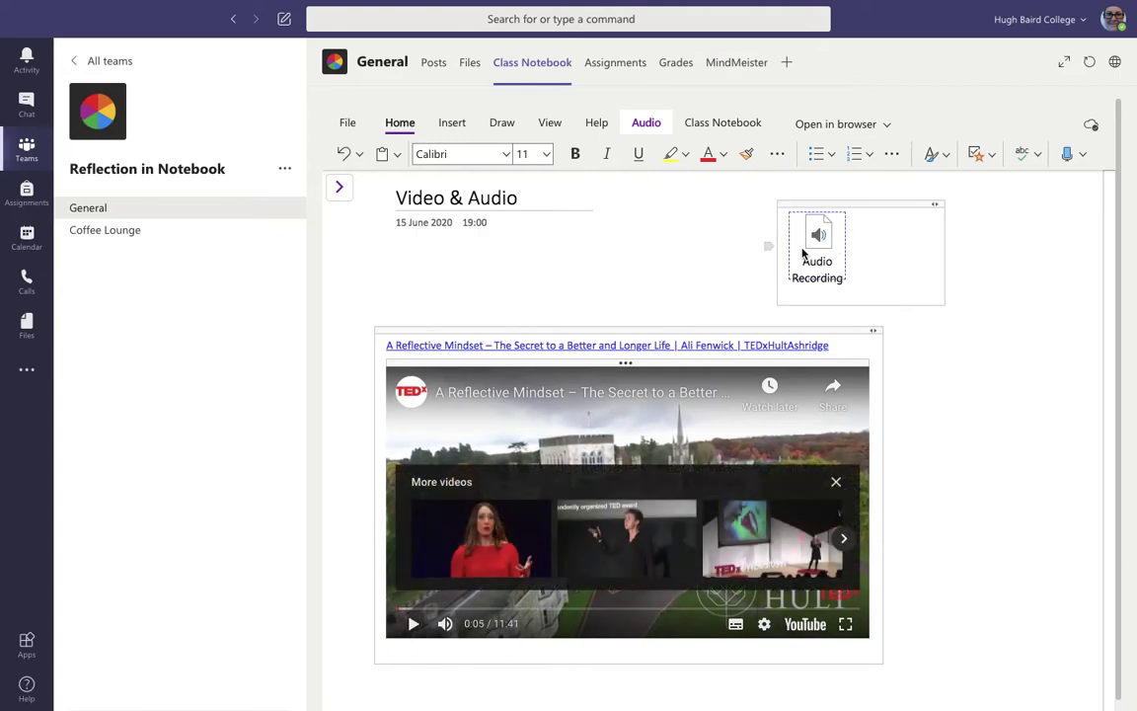
left_click(645, 122)
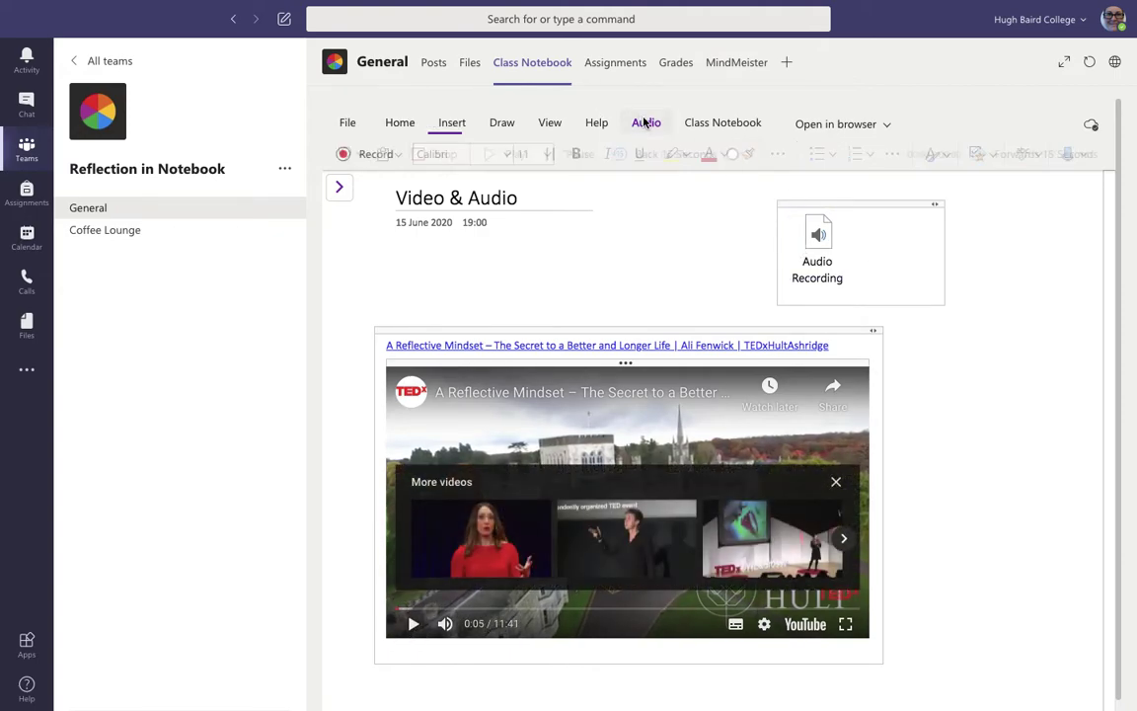
left_click(451, 122)
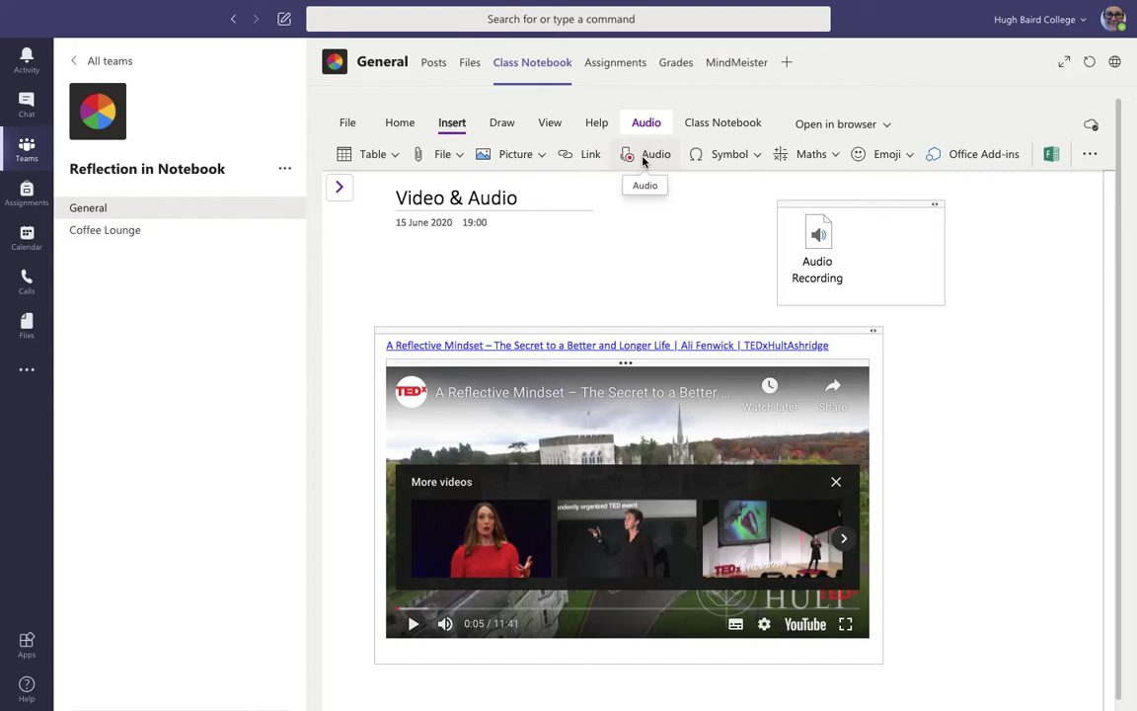
left_click(805, 252)
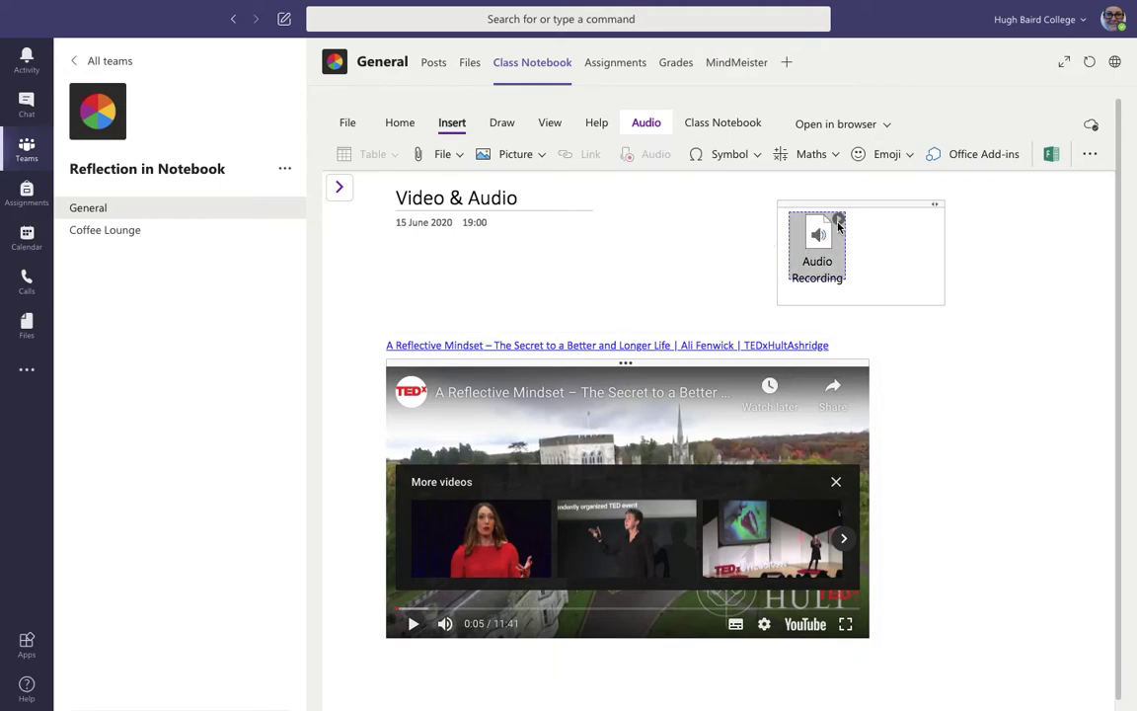
left_click(838, 226)
key("XF86AudioRaiseVolume")
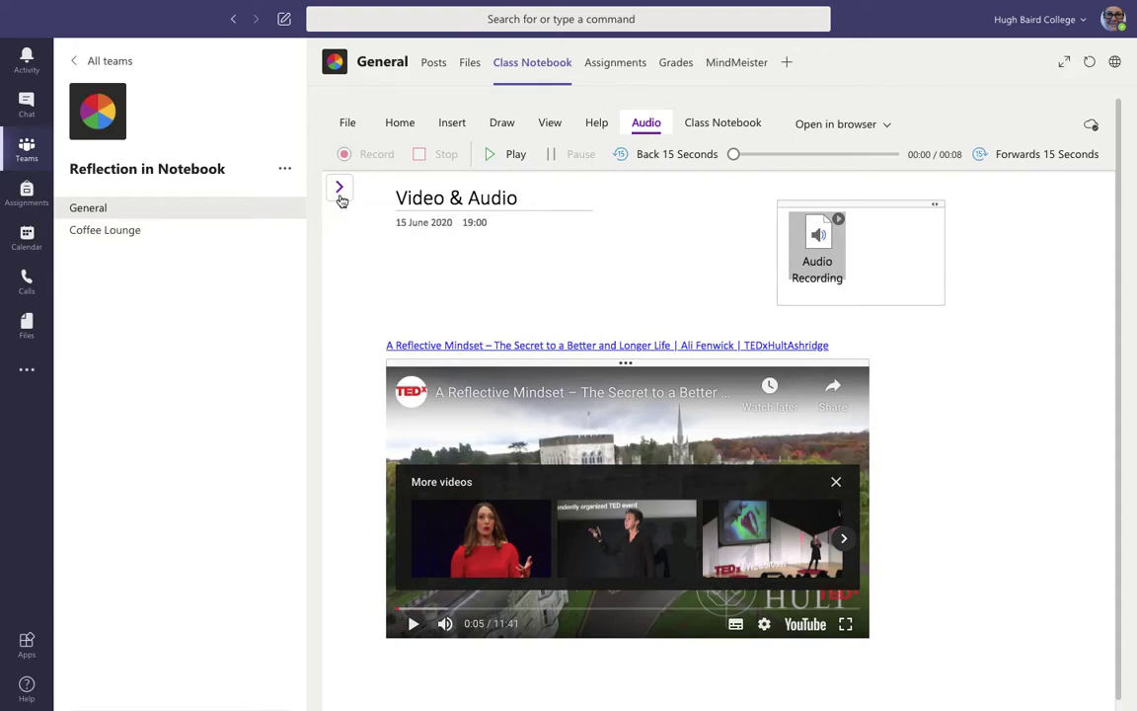
Open the Immersive Reader page in the Tools section and launch Immersive Reader on its text
left_click(340, 191)
left_click(540, 247)
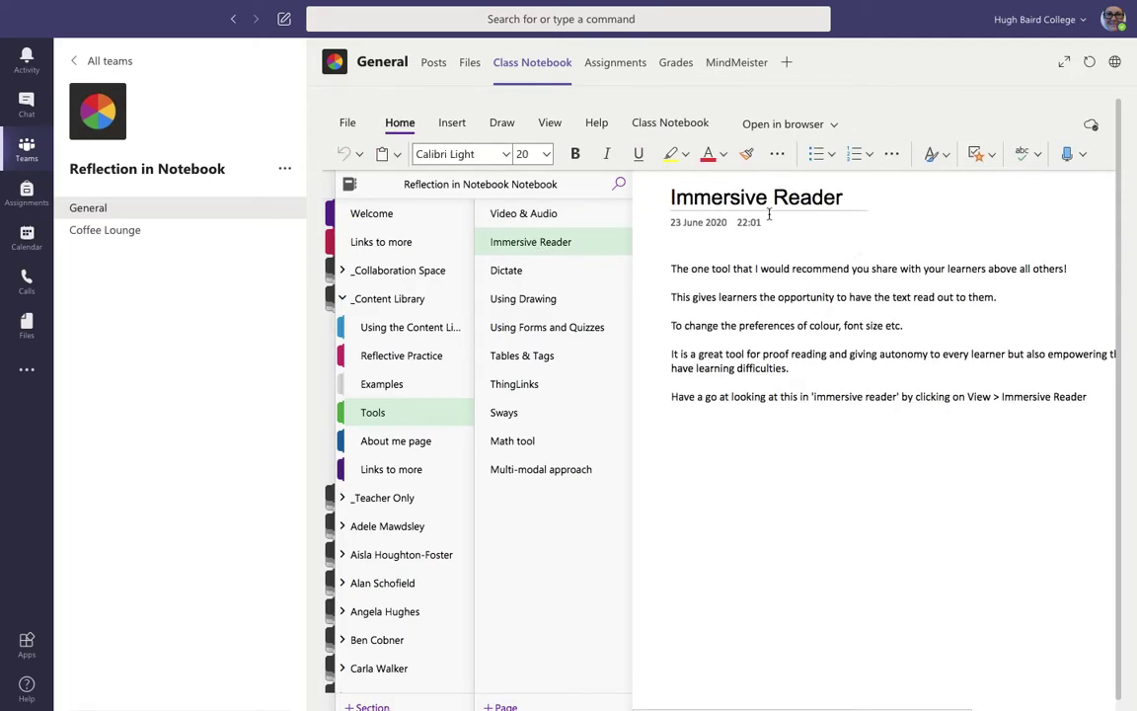
left_click(550, 126)
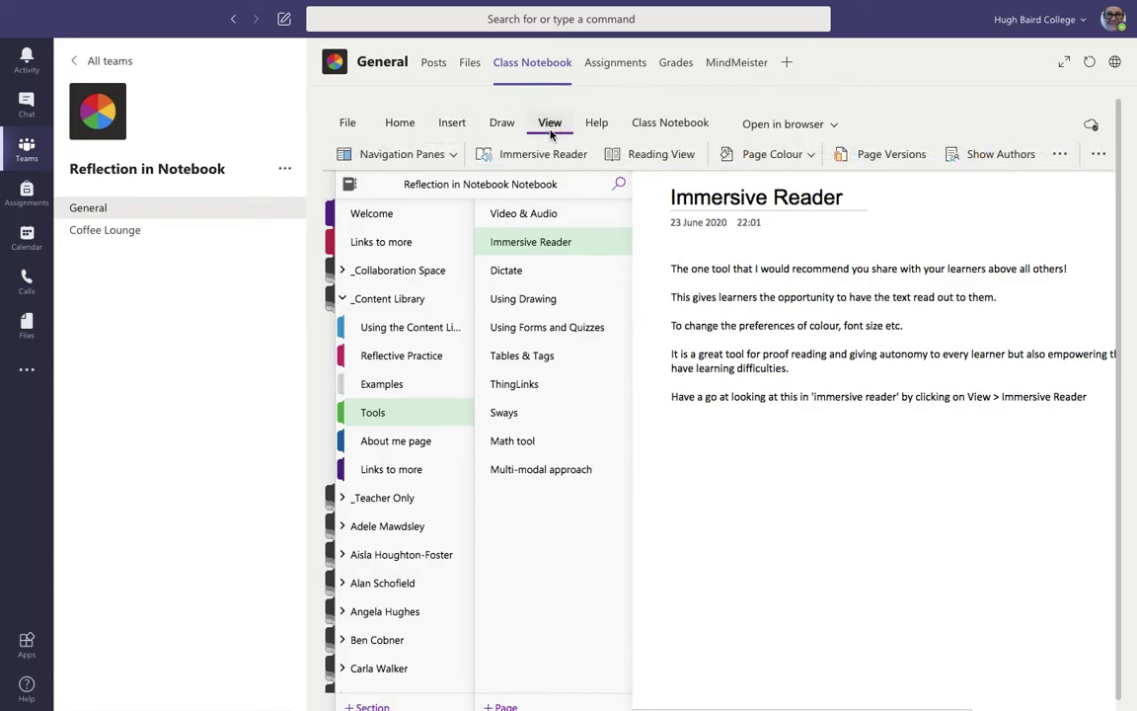
left_click(545, 156)
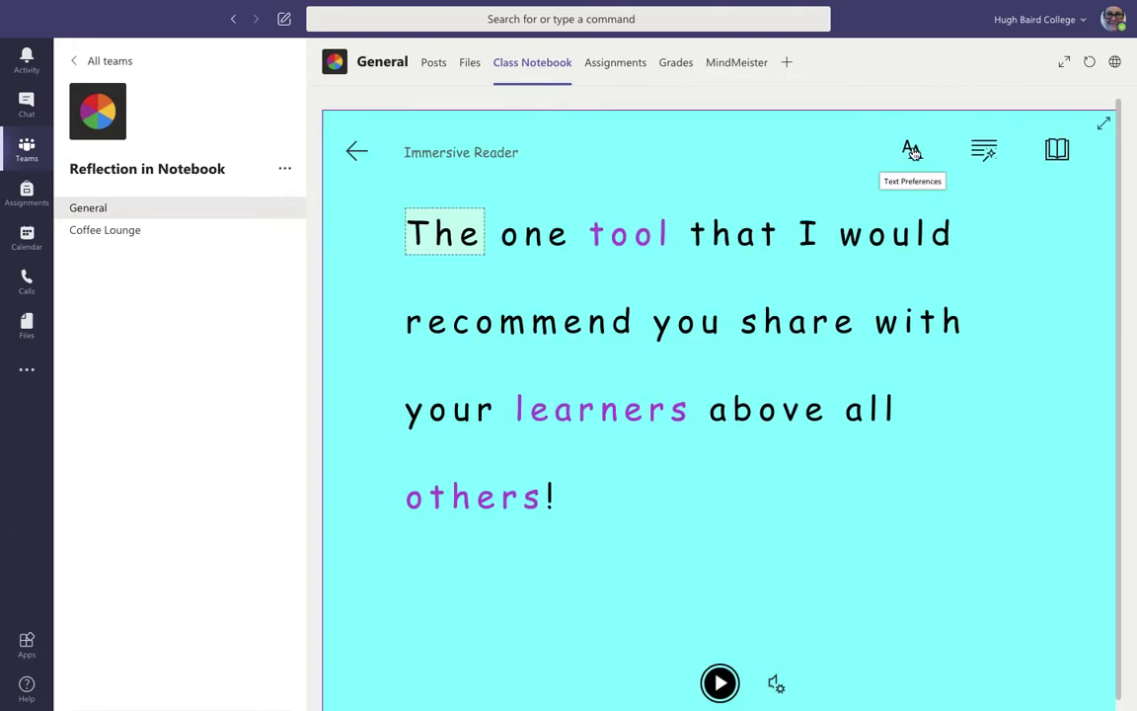
Set the reader's text preferences to the yellow theme, Calibri font and text size 36
left_click(913, 151)
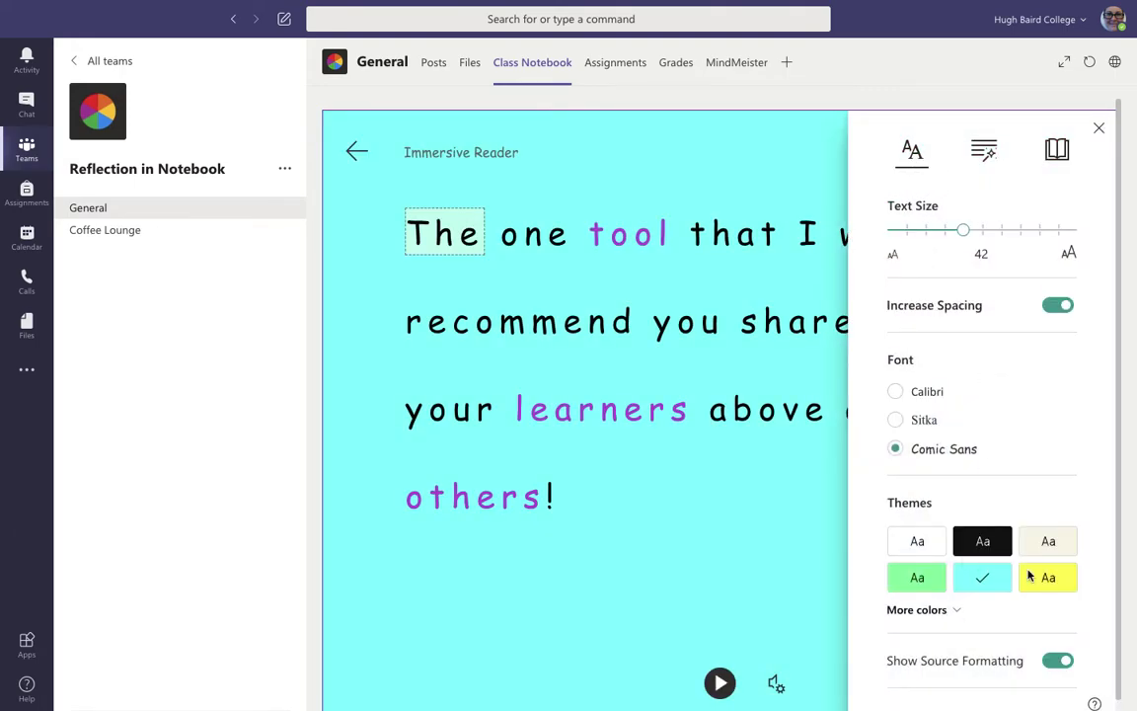
left_click(1038, 586)
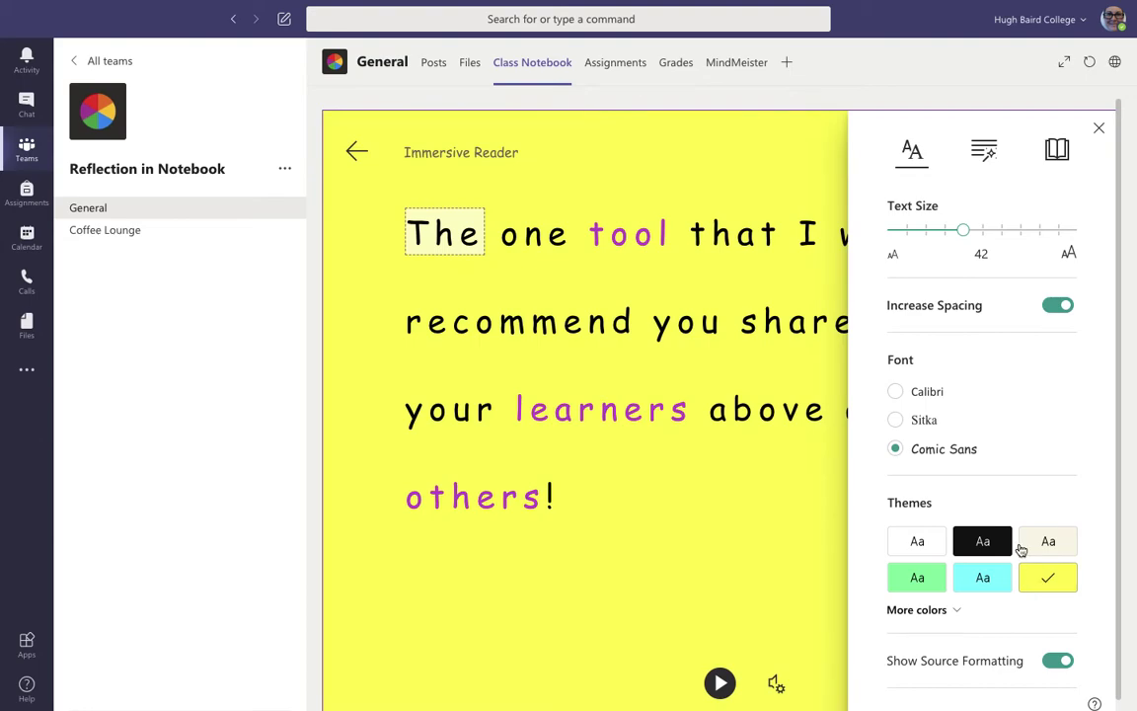
left_click(894, 391)
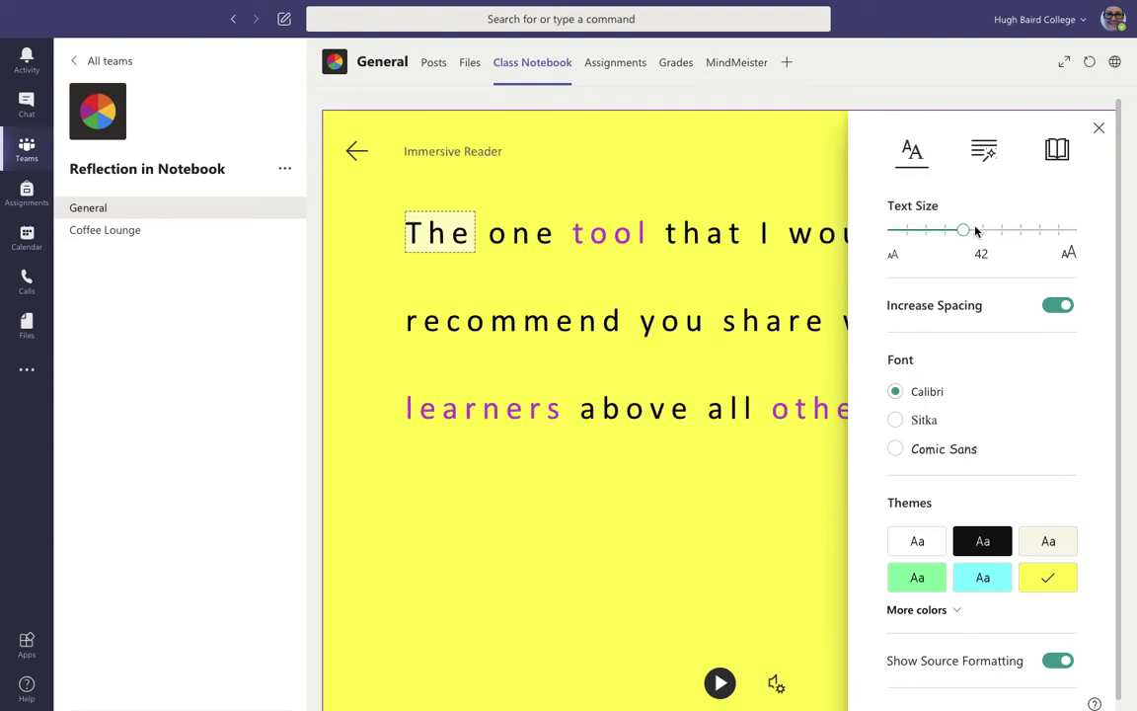
left_click_drag(965, 232, 945, 236)
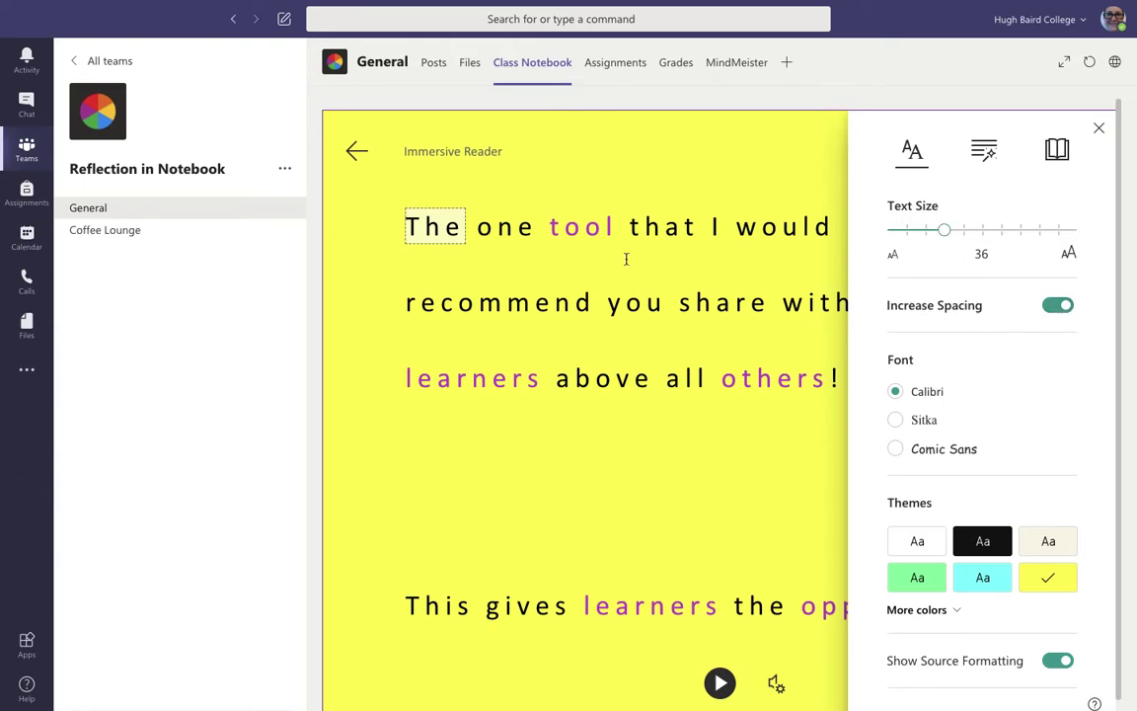
left_click(1097, 129)
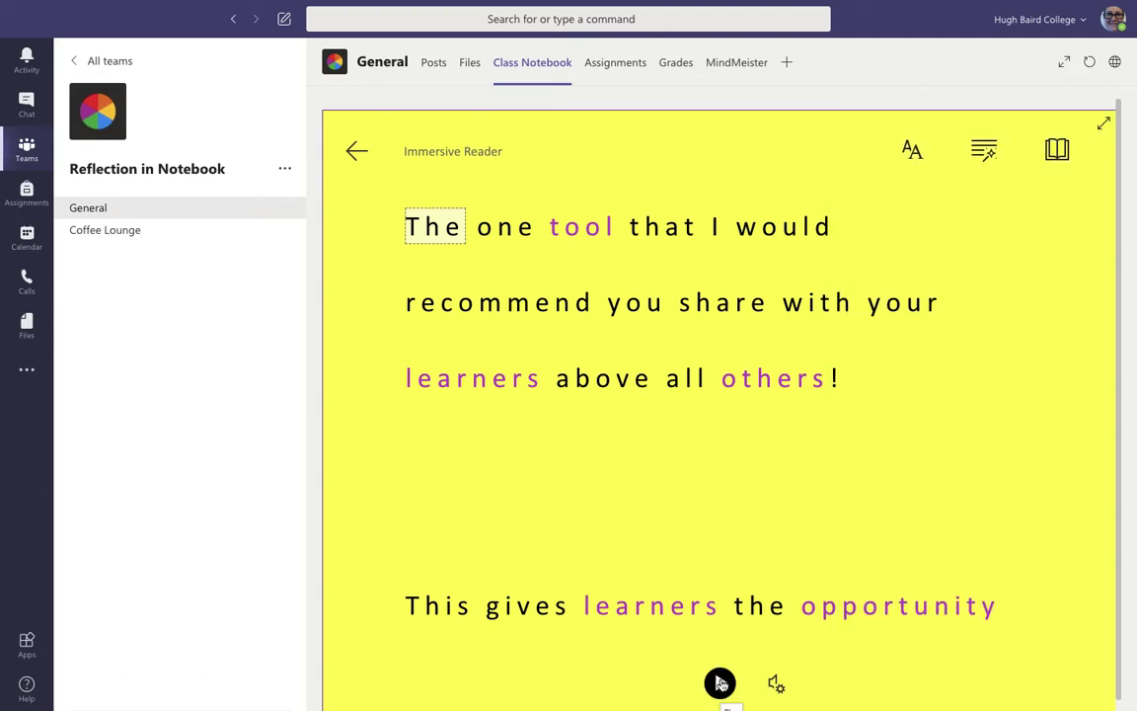
Have the first sentence read aloud and pause the reading
left_click(720, 683)
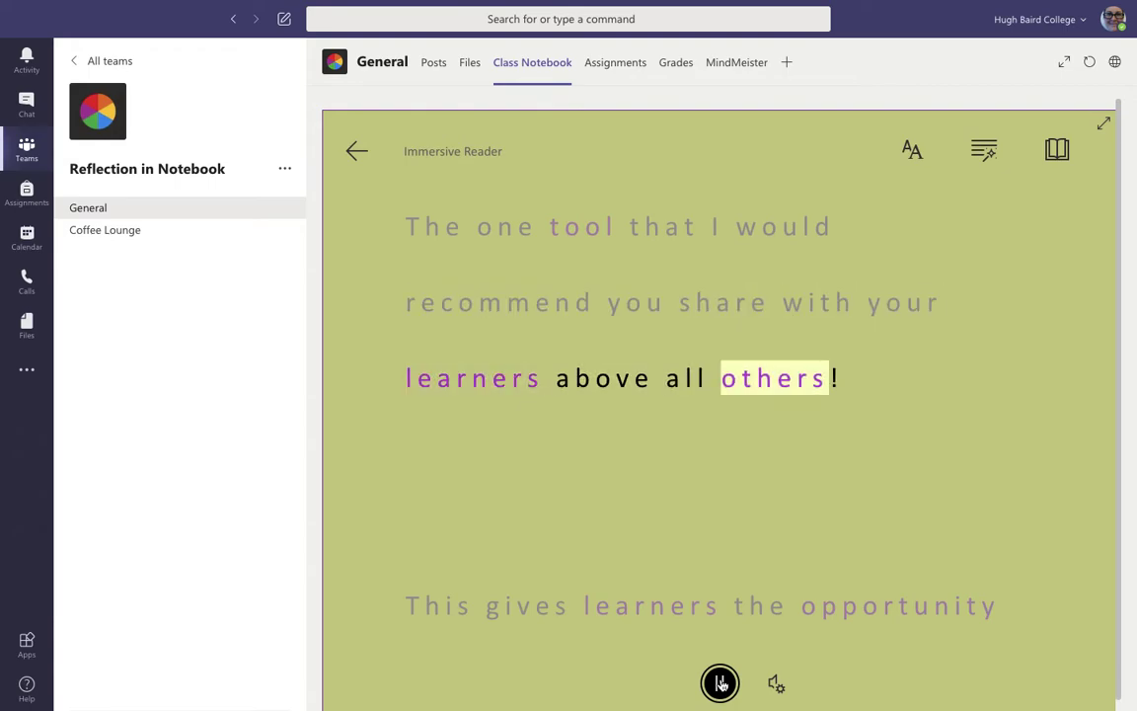
left_click(719, 683)
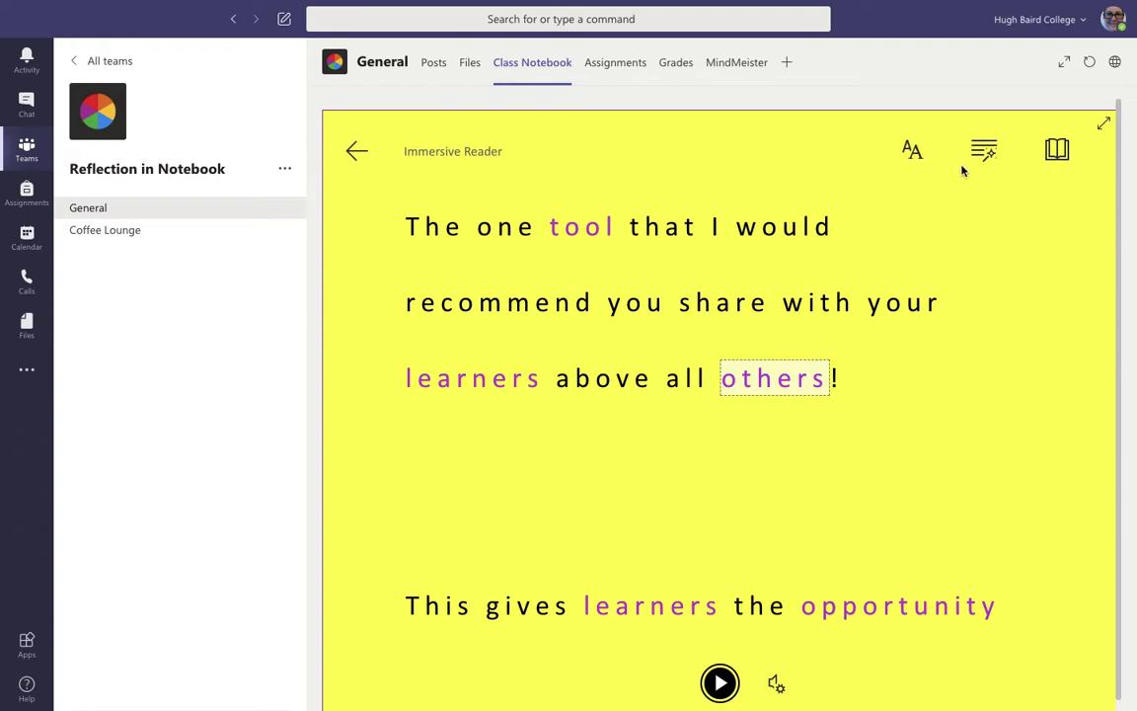
Choose Catalan as the reader's translation language and view the syllable and parts of speech options
left_click(1056, 153)
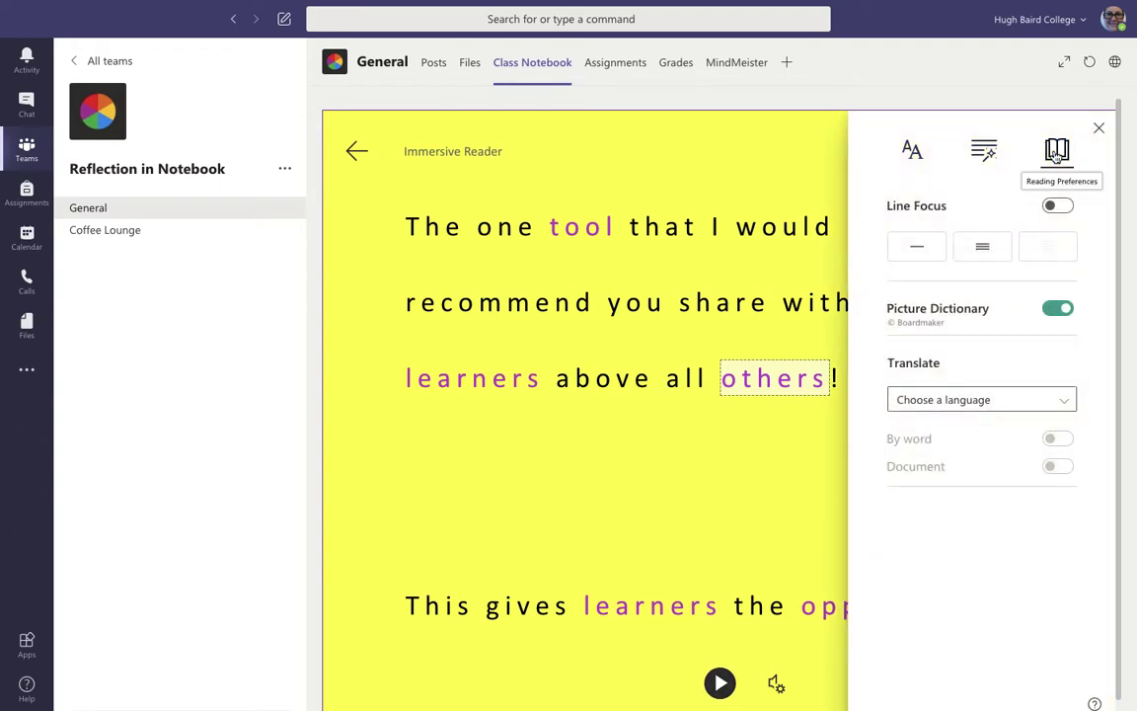
left_click(981, 400)
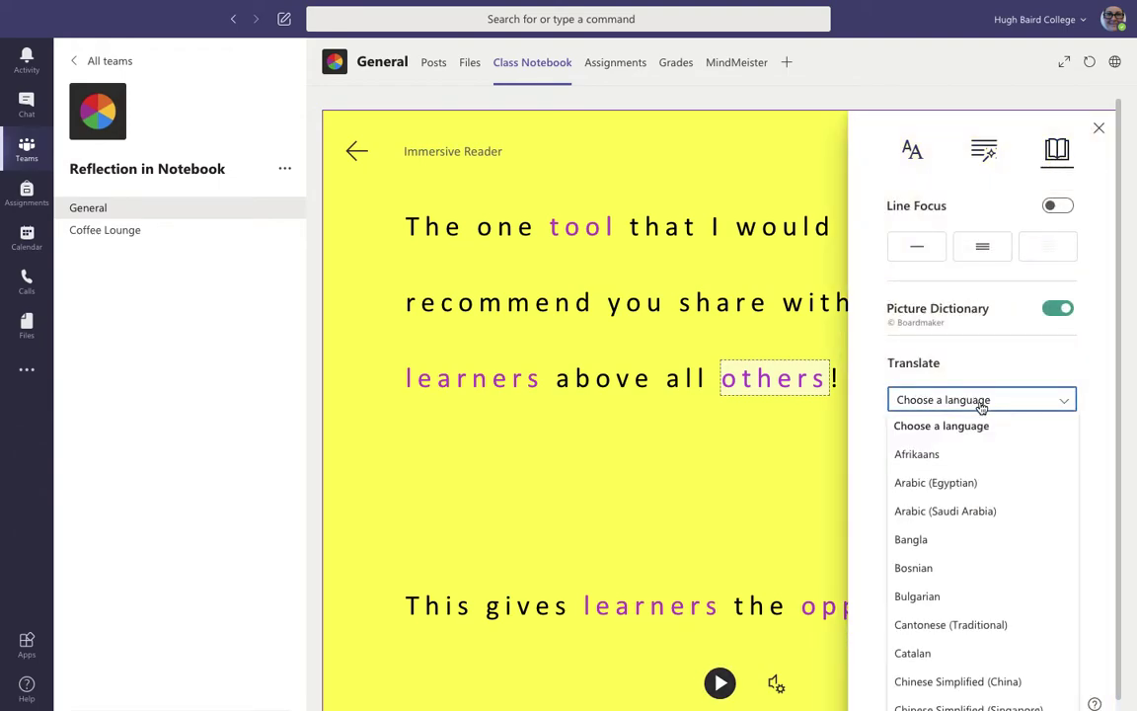
left_click(944, 653)
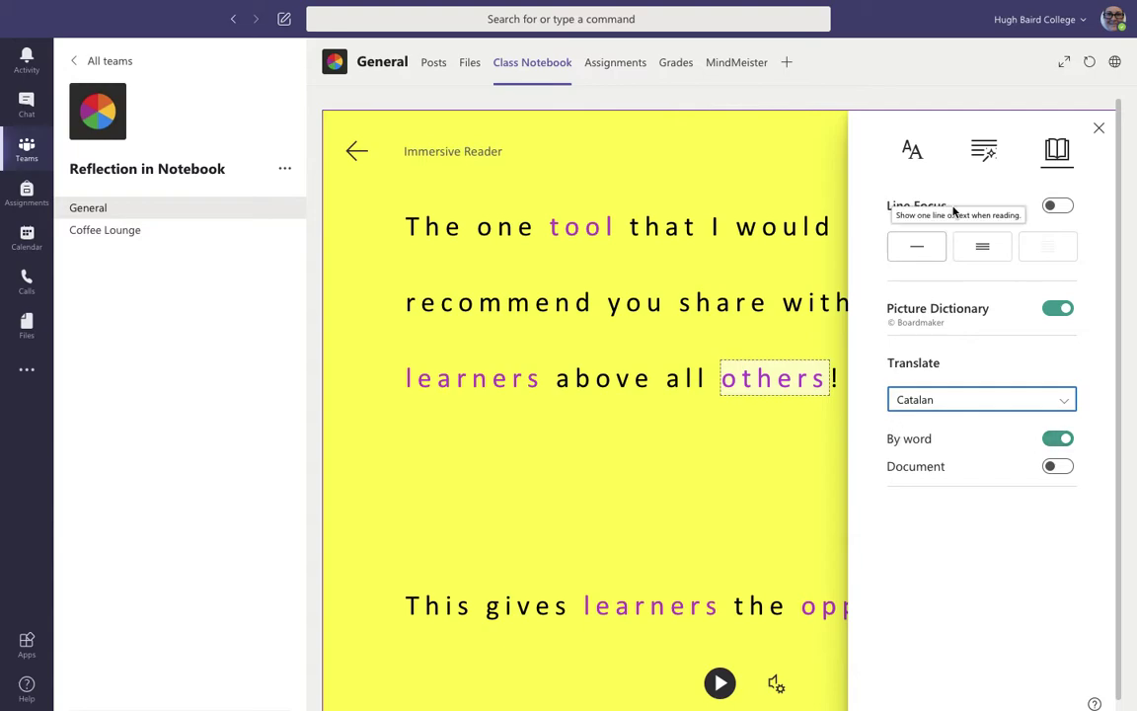
left_click(980, 153)
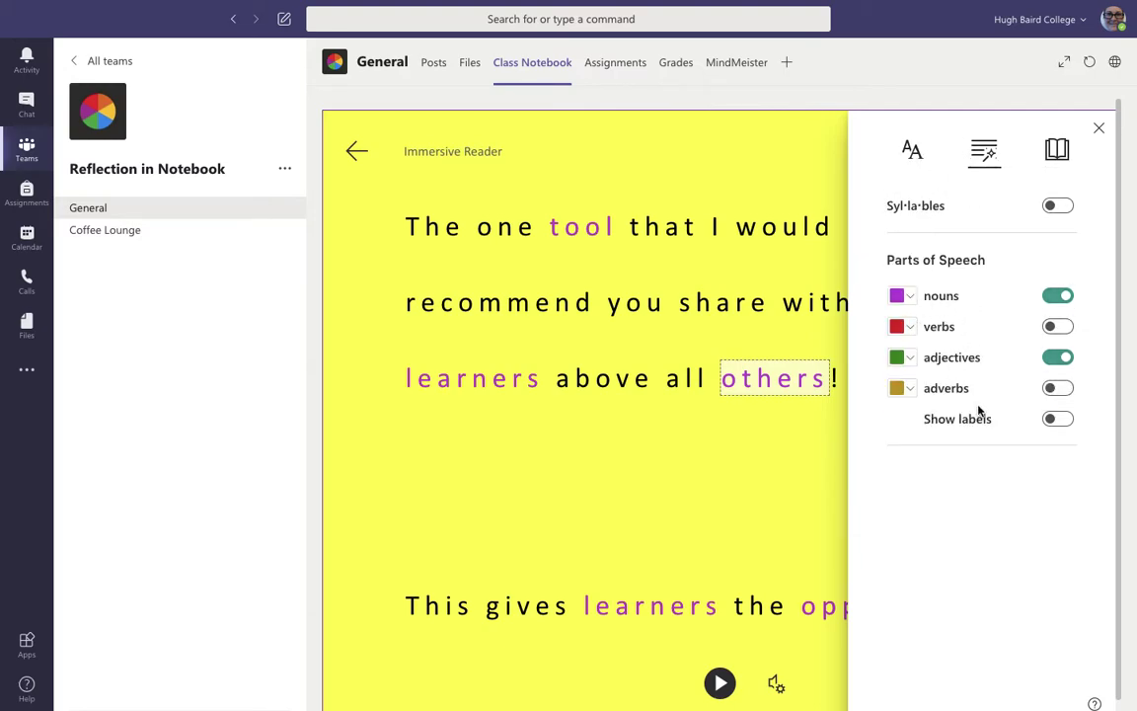
left_click(1100, 129)
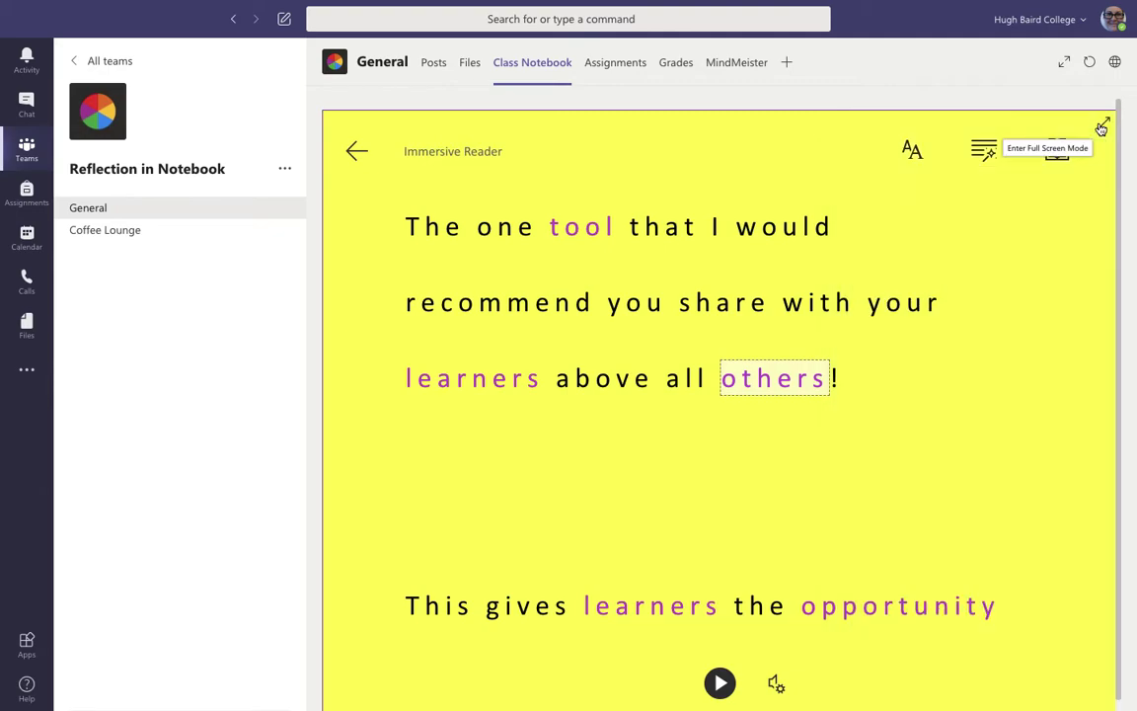
Leave Immersive Reader and examine the Dictate page, pointing out the Home dictation command and the word "Commerce"
left_click(356, 153)
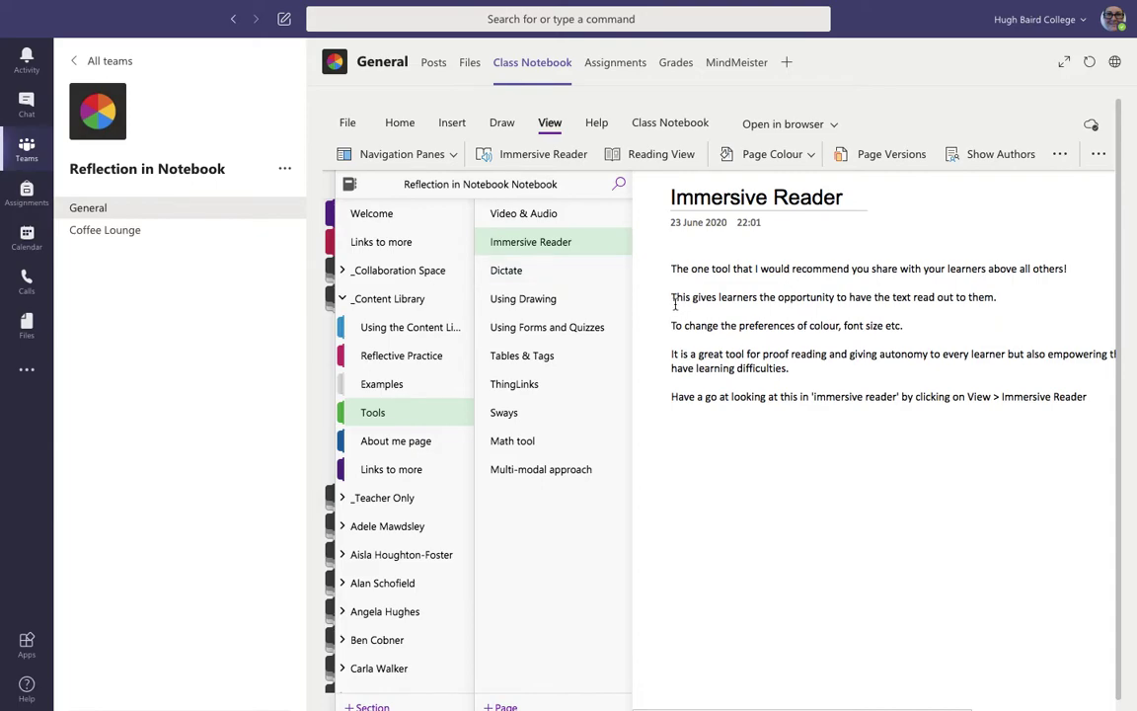
left_click(504, 272)
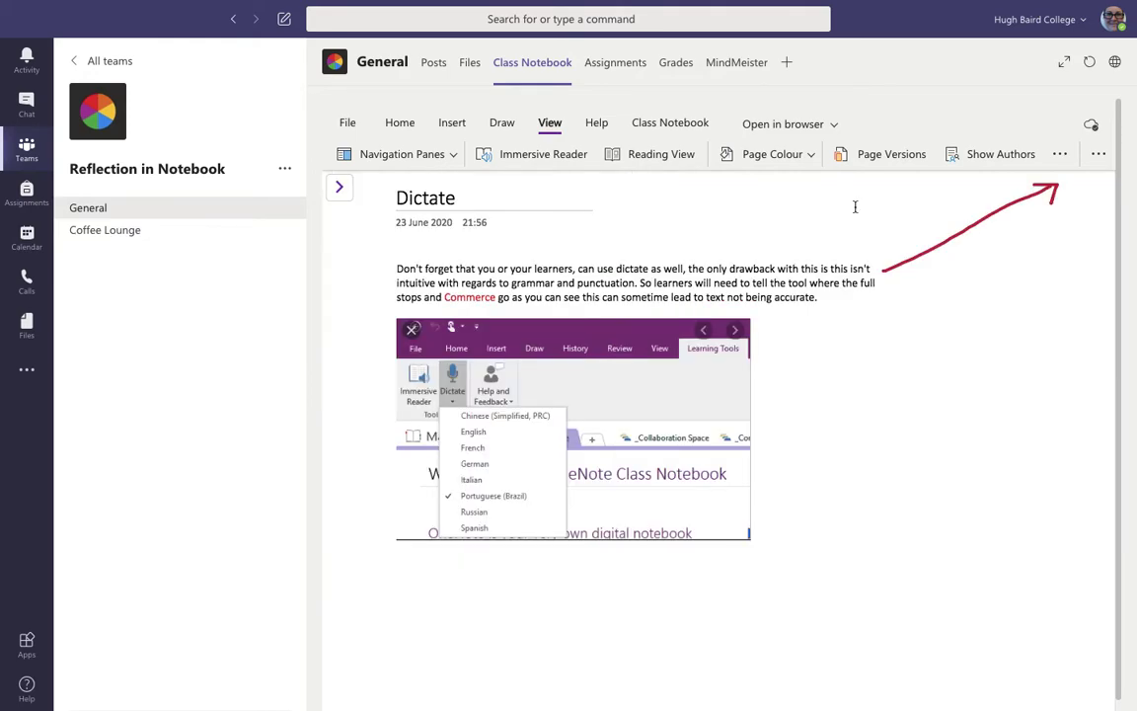
left_click(400, 123)
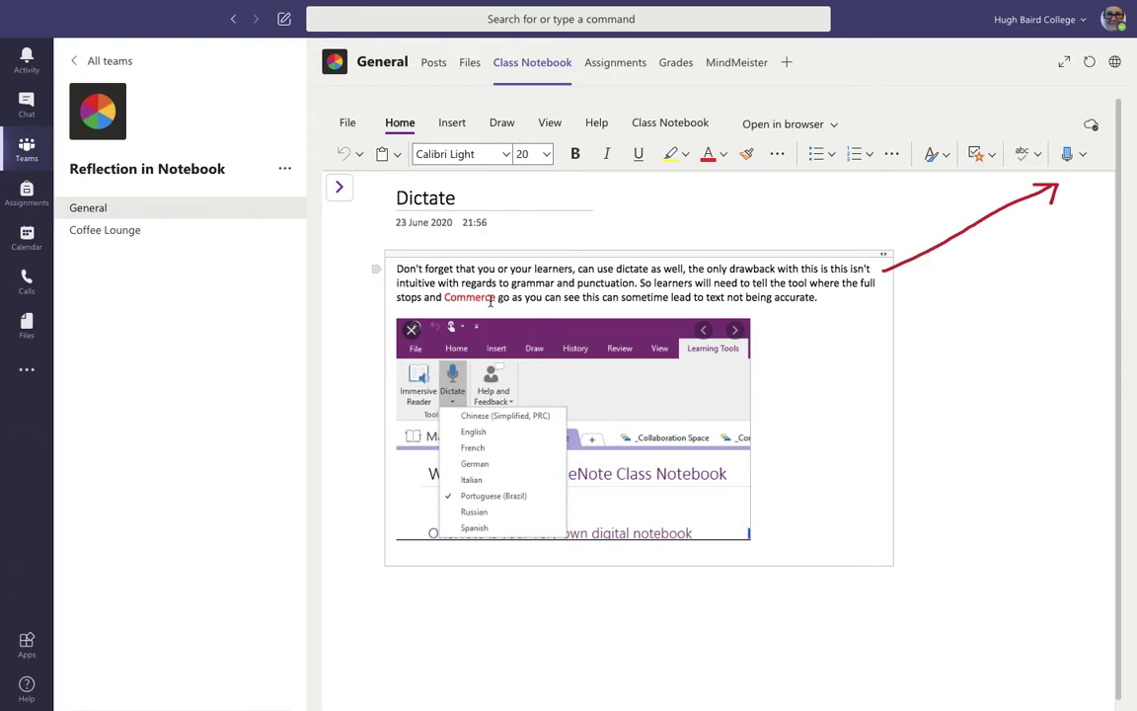
double_click(446, 299)
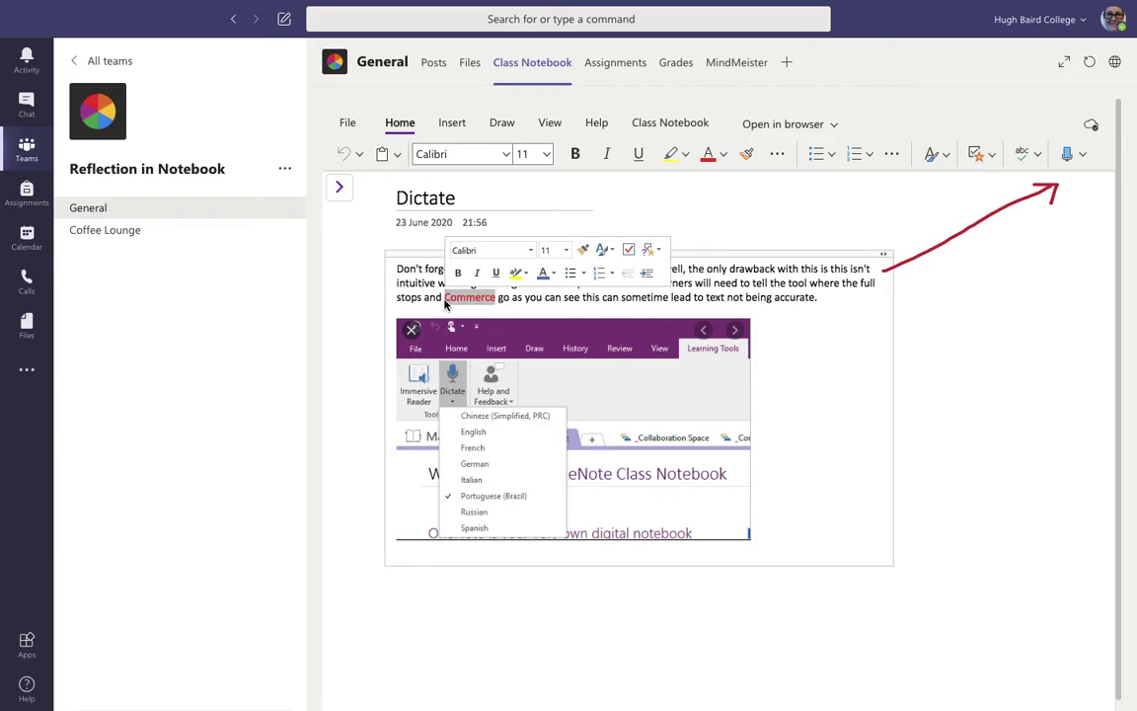
left_click(516, 298)
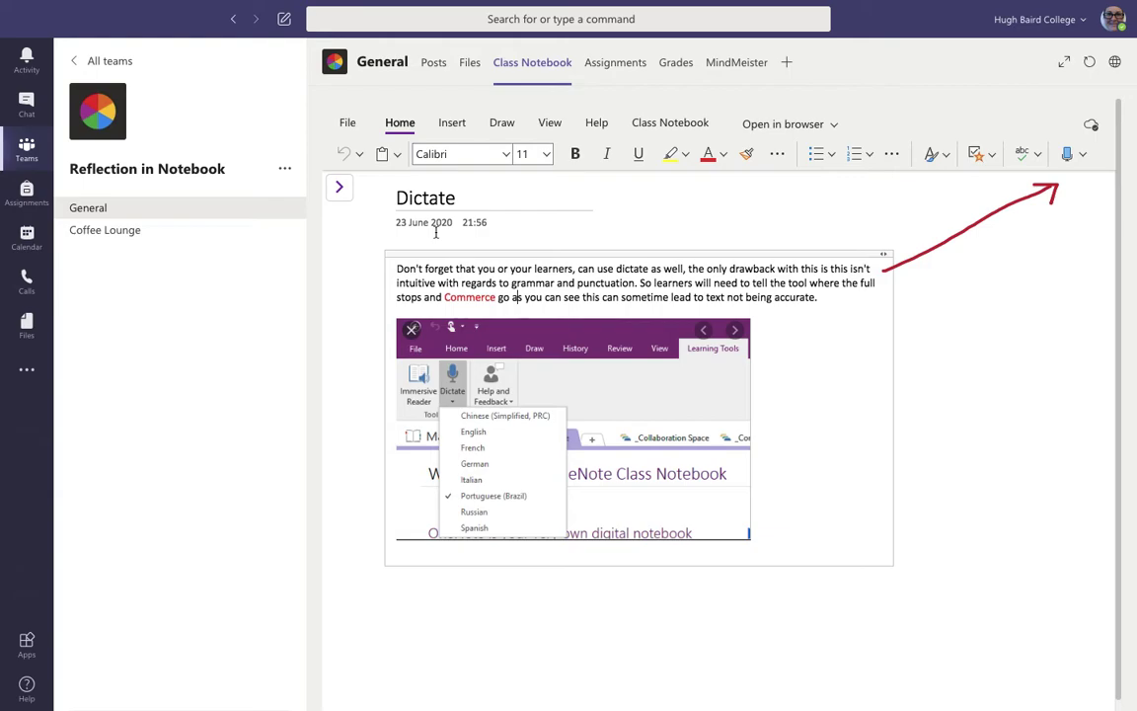
left_click(337, 190)
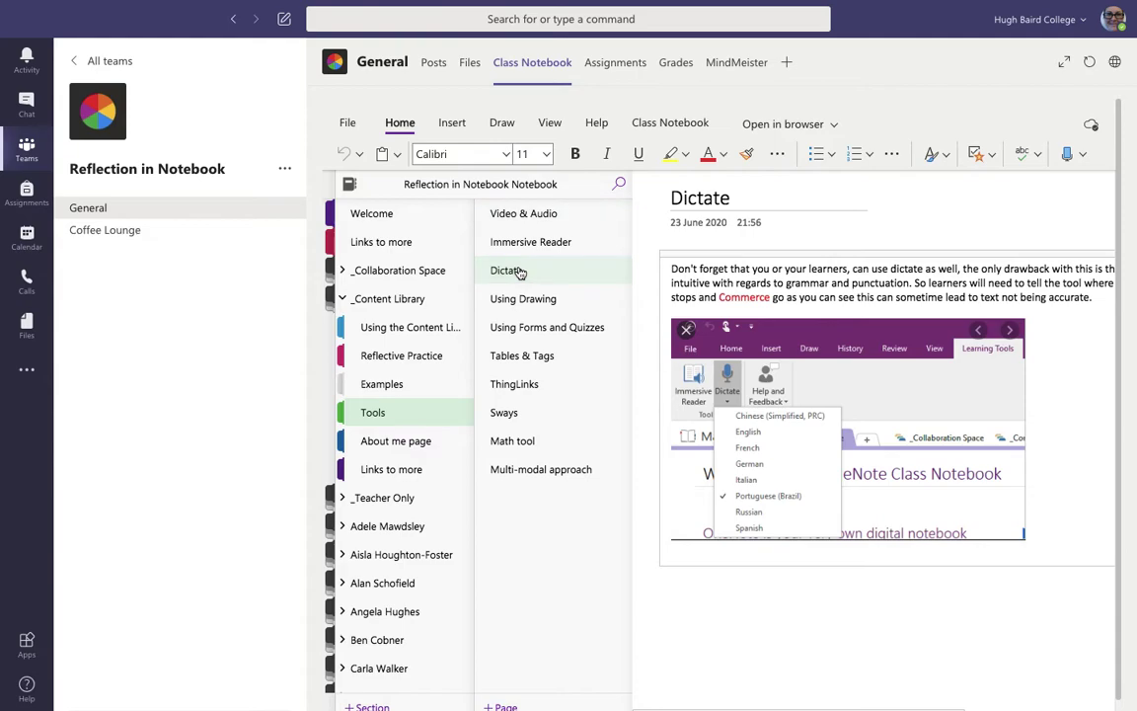
Open the Using Drawing page and examine its handwriting, stickers and the triangle task about the angle greater than 90 degrees
left_click(520, 300)
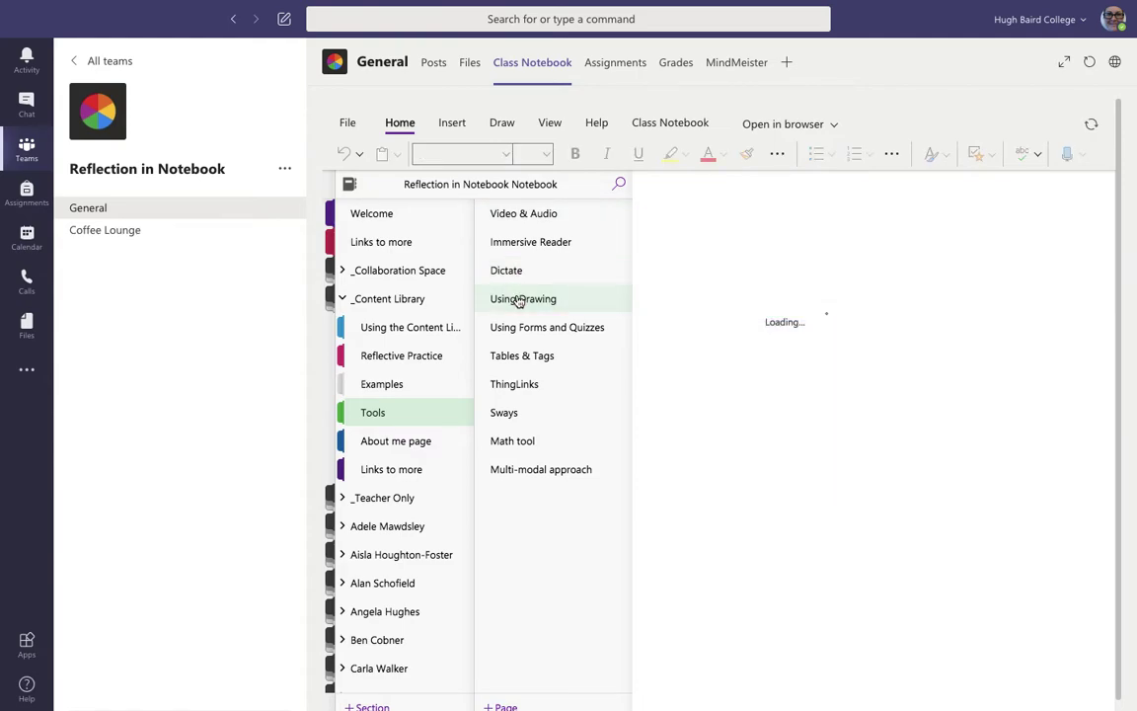
left_click(737, 363)
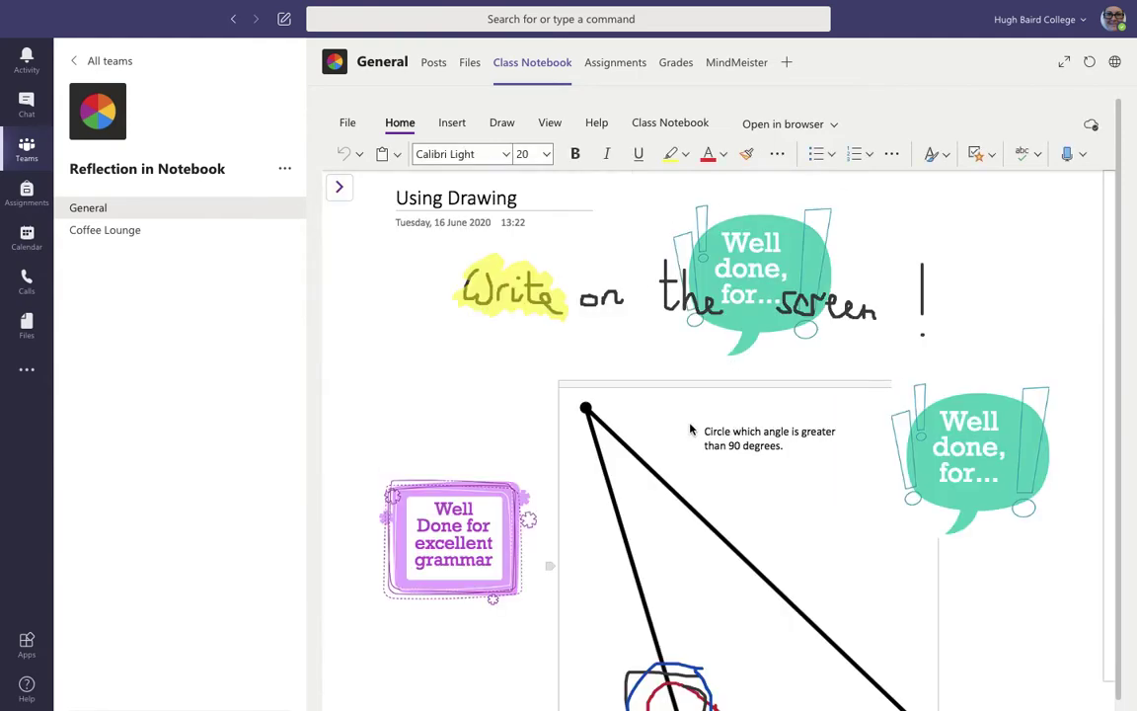
scroll(691, 431, "down", 1)
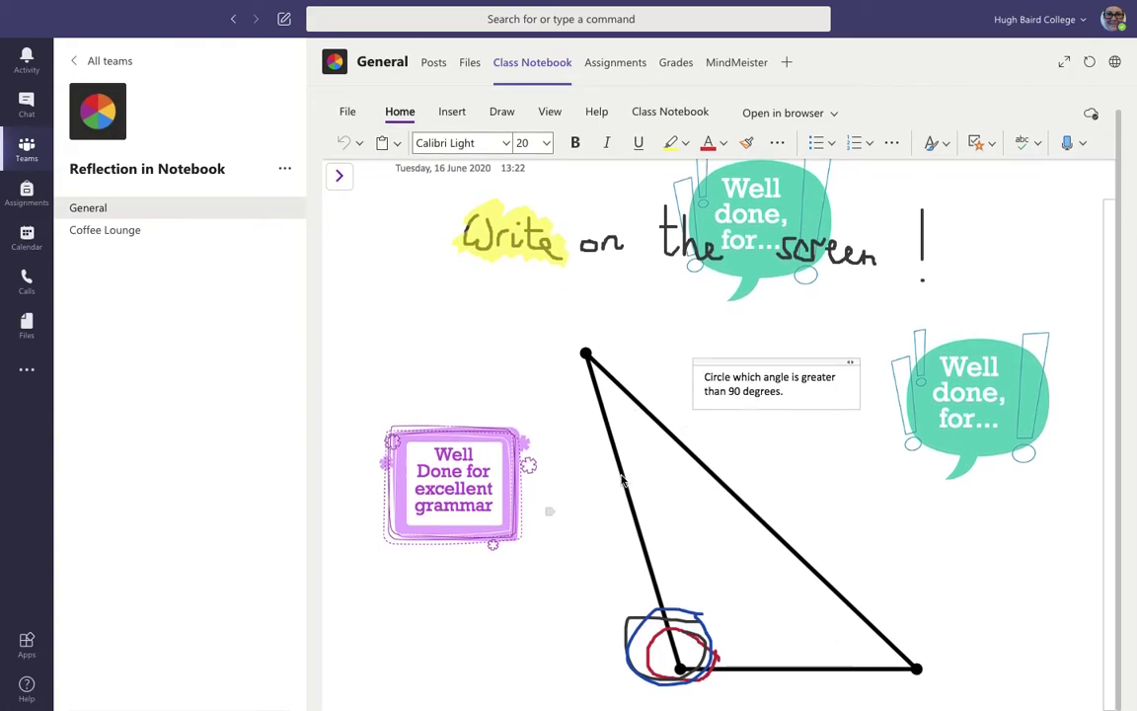
left_click(719, 375)
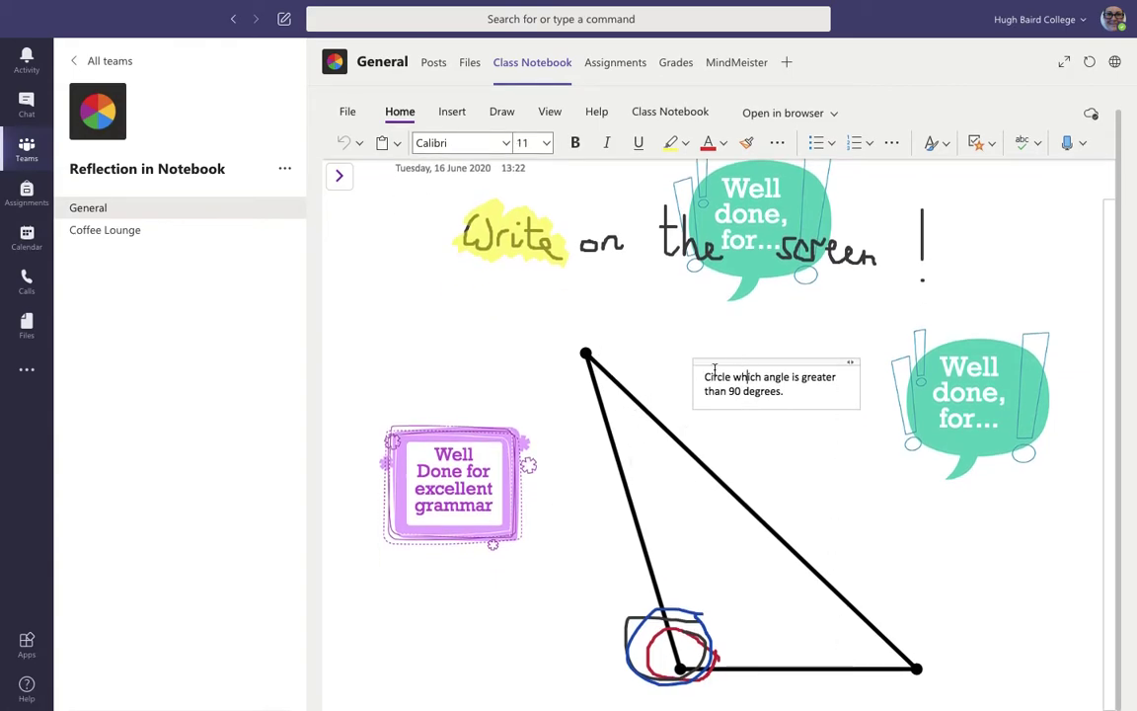
Delete both green "Well done, for..." stickers from the Using Drawing page
left_click(954, 356)
key("Delete")
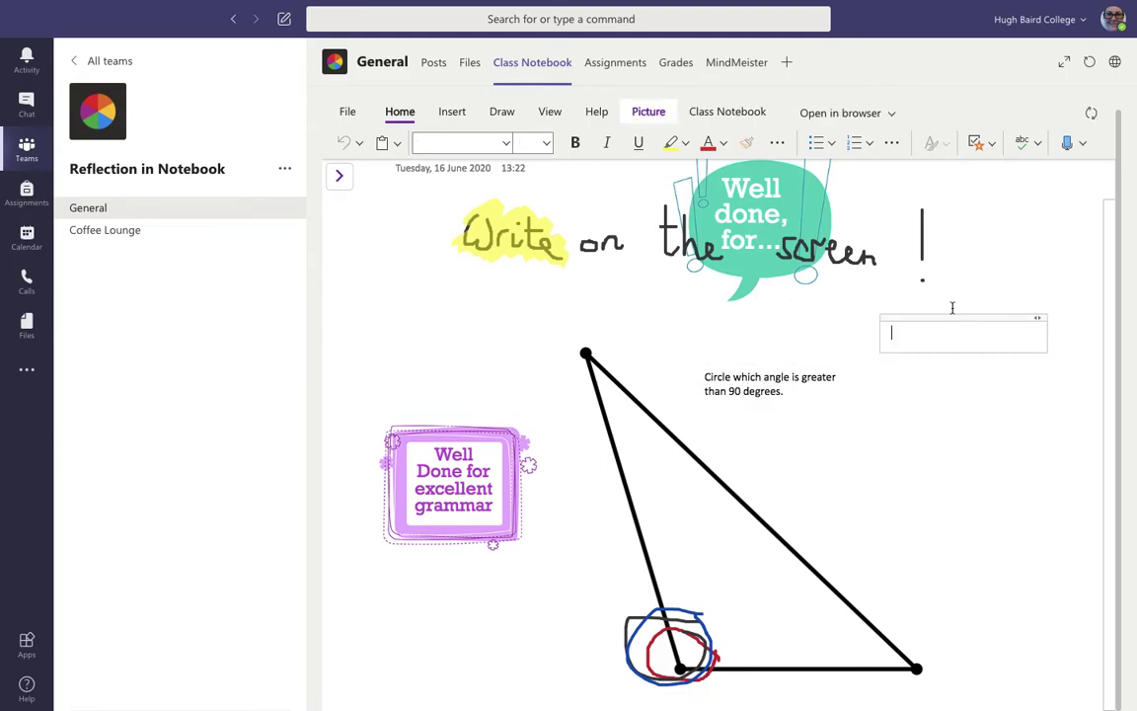
left_click(836, 198)
right_click(794, 182)
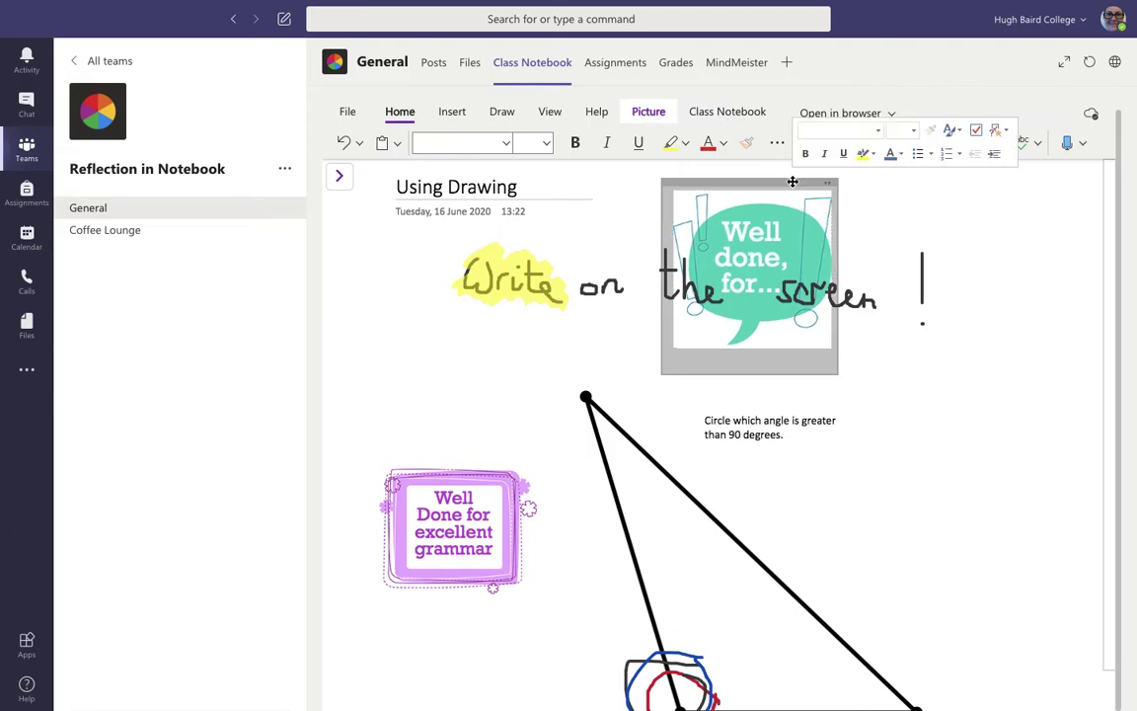
key("Delete")
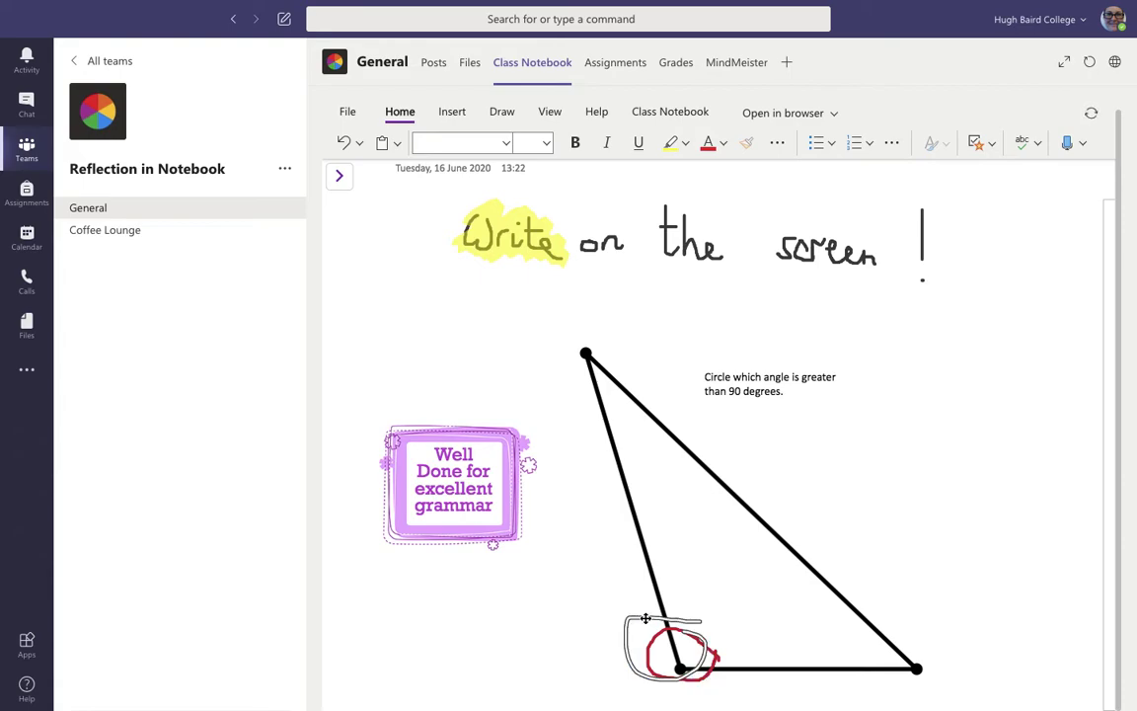
Remove the old ink circles from the triangle's obtuse corner and draw a new red pen circle around that angle
left_click(647, 618)
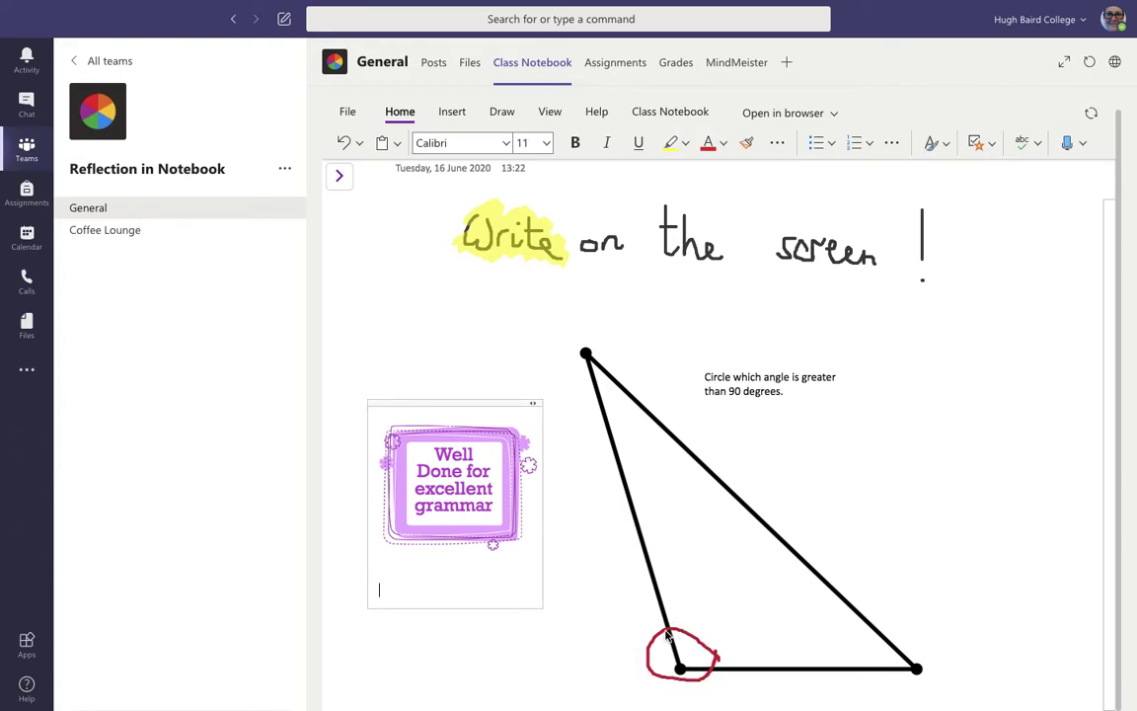
left_click(454, 483)
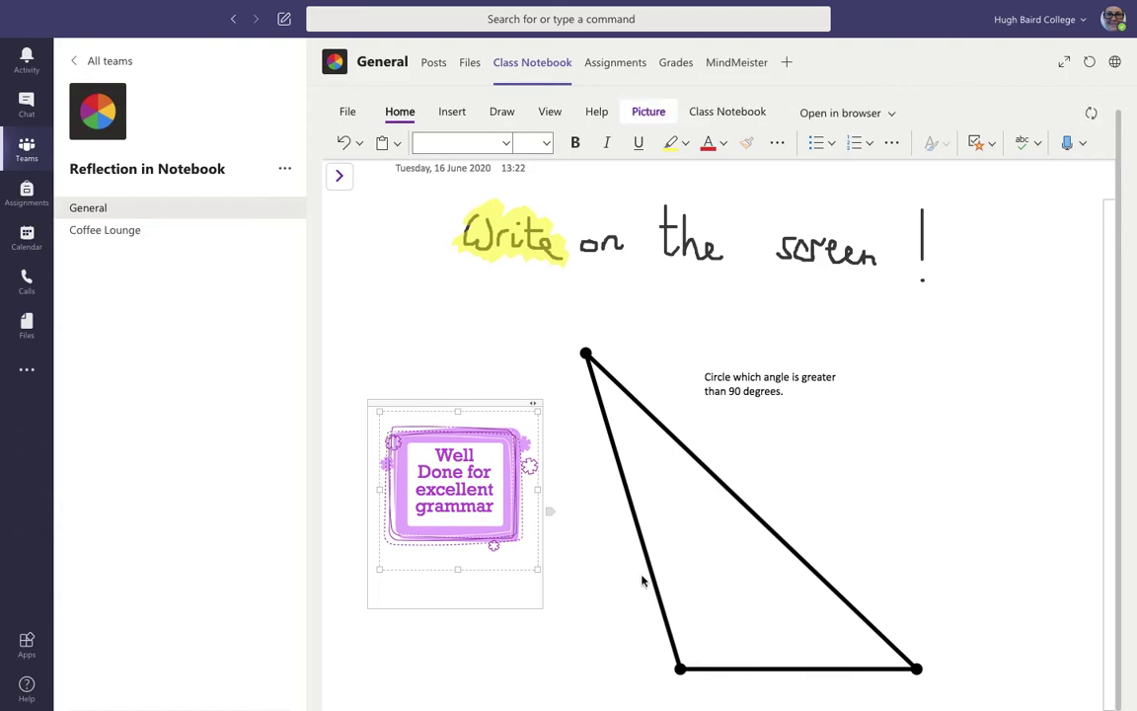
left_click(501, 111)
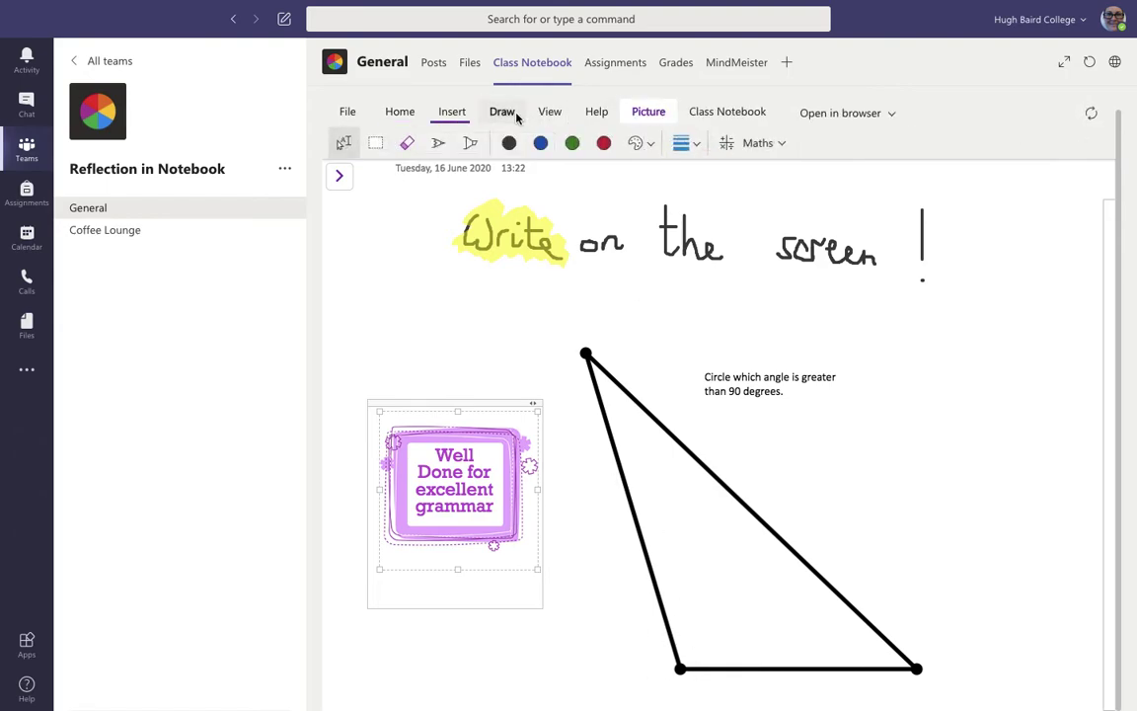
left_click(438, 142)
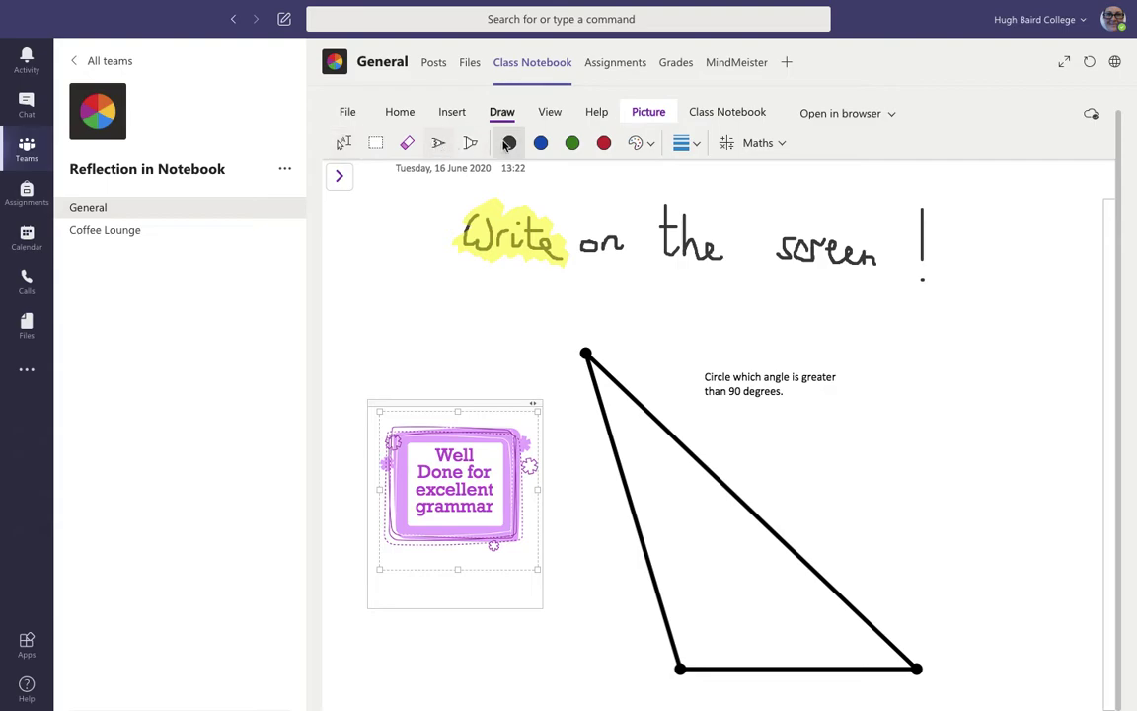
left_click(604, 144)
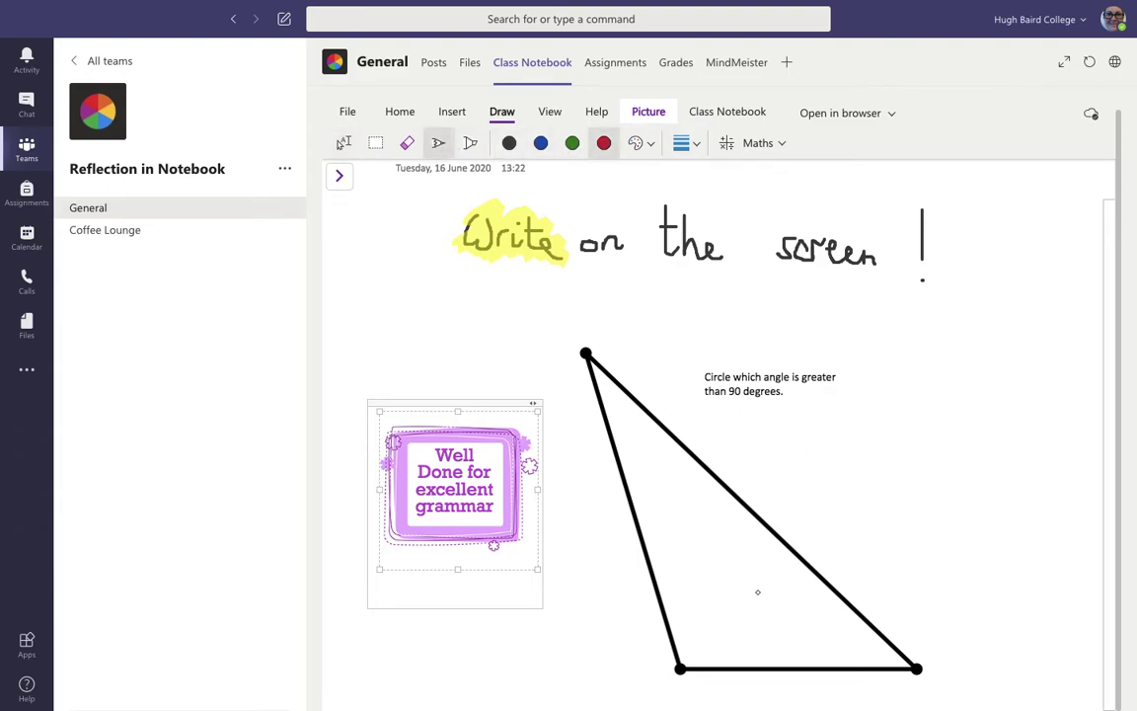
mouse_move(710, 637)
left_mouse_down()
mouse_move(654, 639)
mouse_move(693, 695)
mouse_move(727, 641)
left_mouse_up()
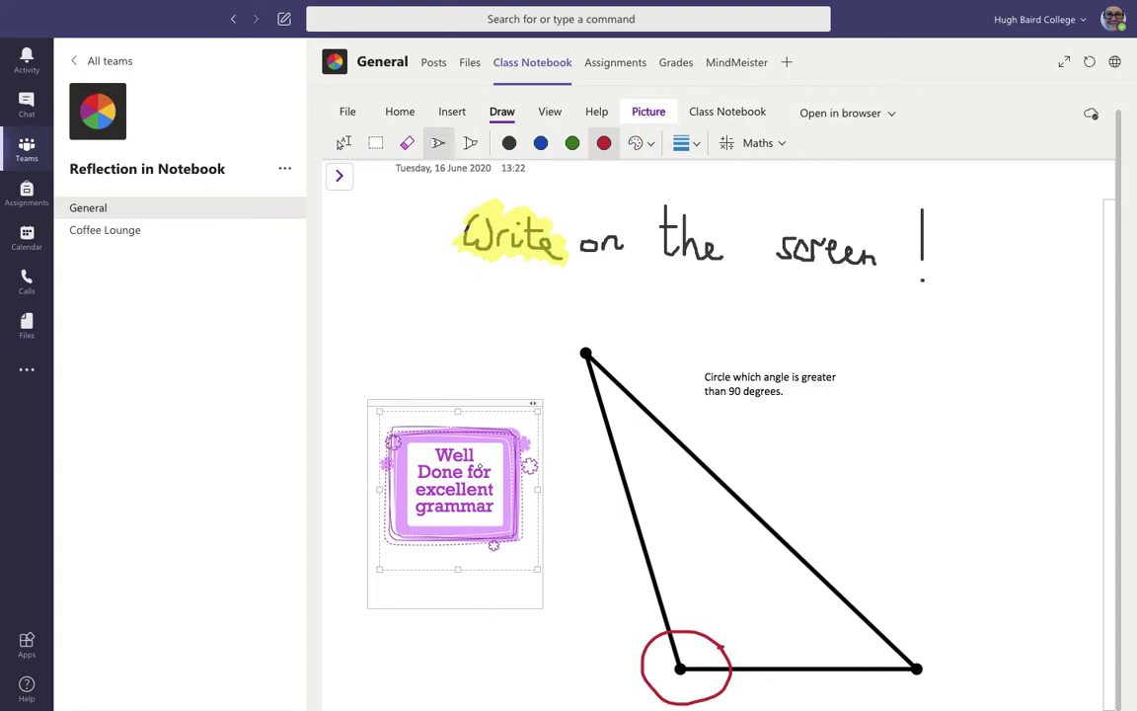
Replace the purple sticker with the orange Doodle Frame sticker worded "Great progress on your understanding of angles." and close the sticker collection
left_click(445, 117)
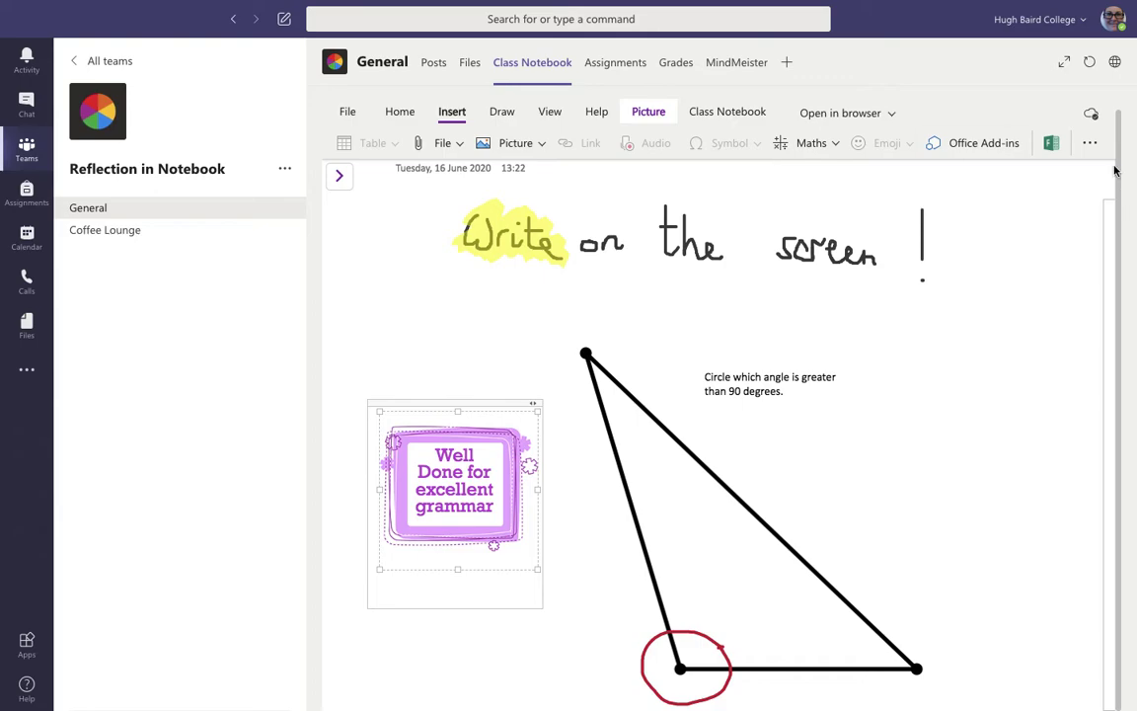
left_click(1091, 145)
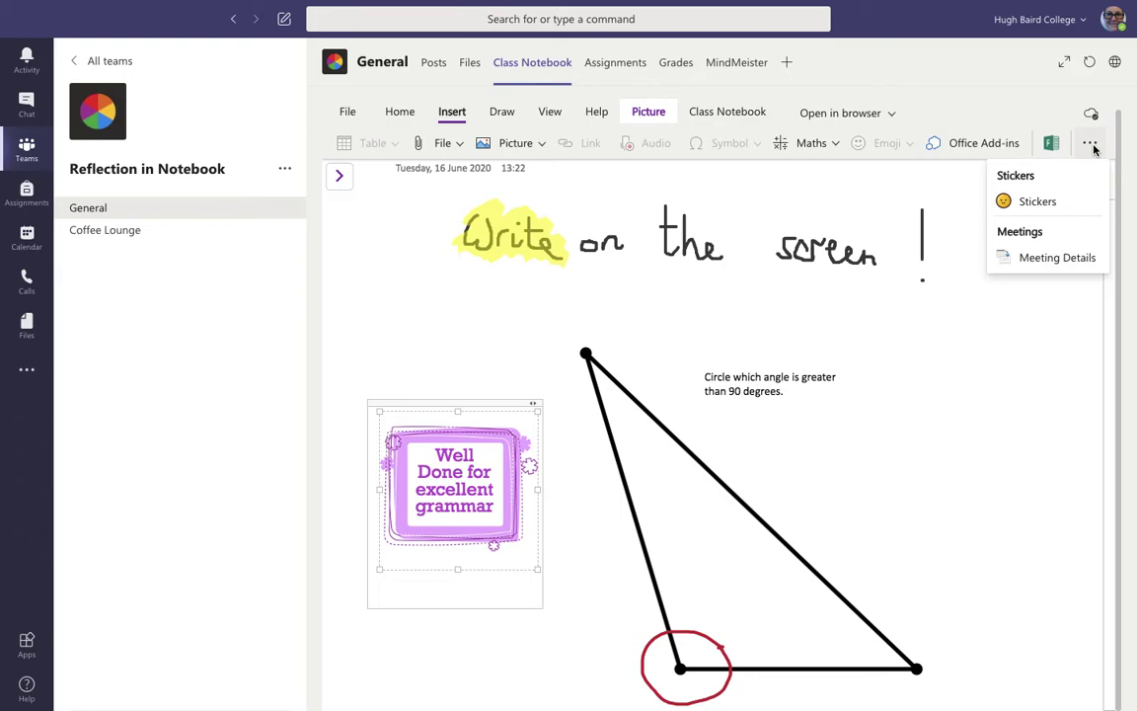
left_click(1064, 201)
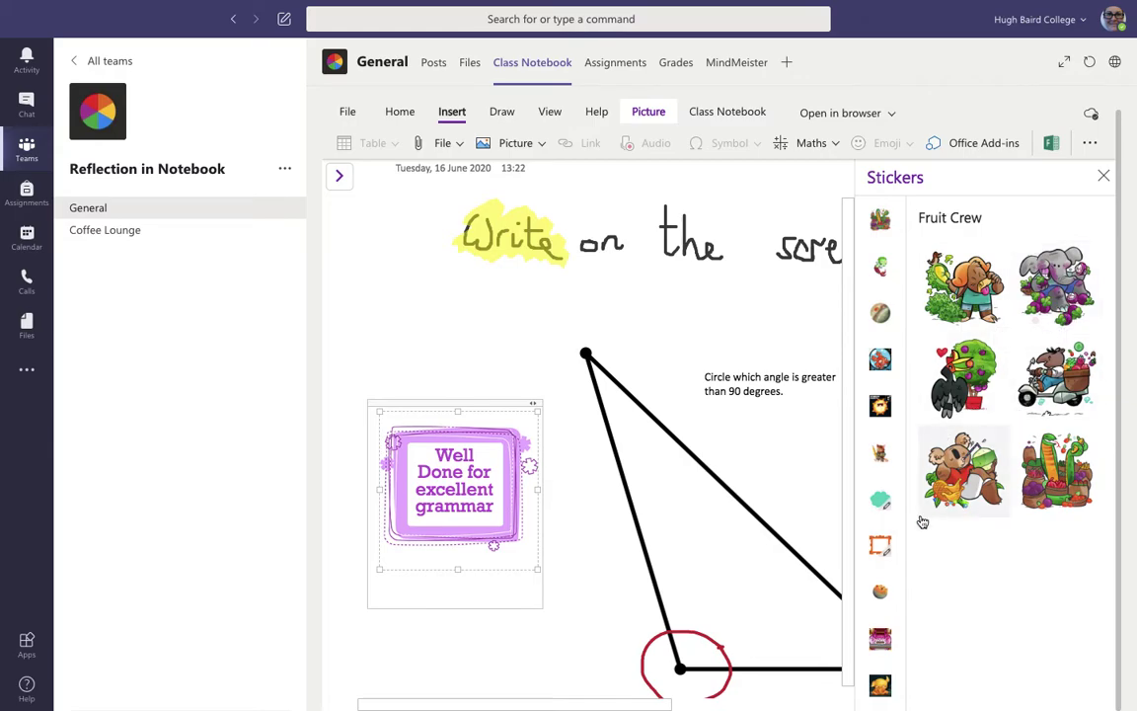
left_click(886, 515)
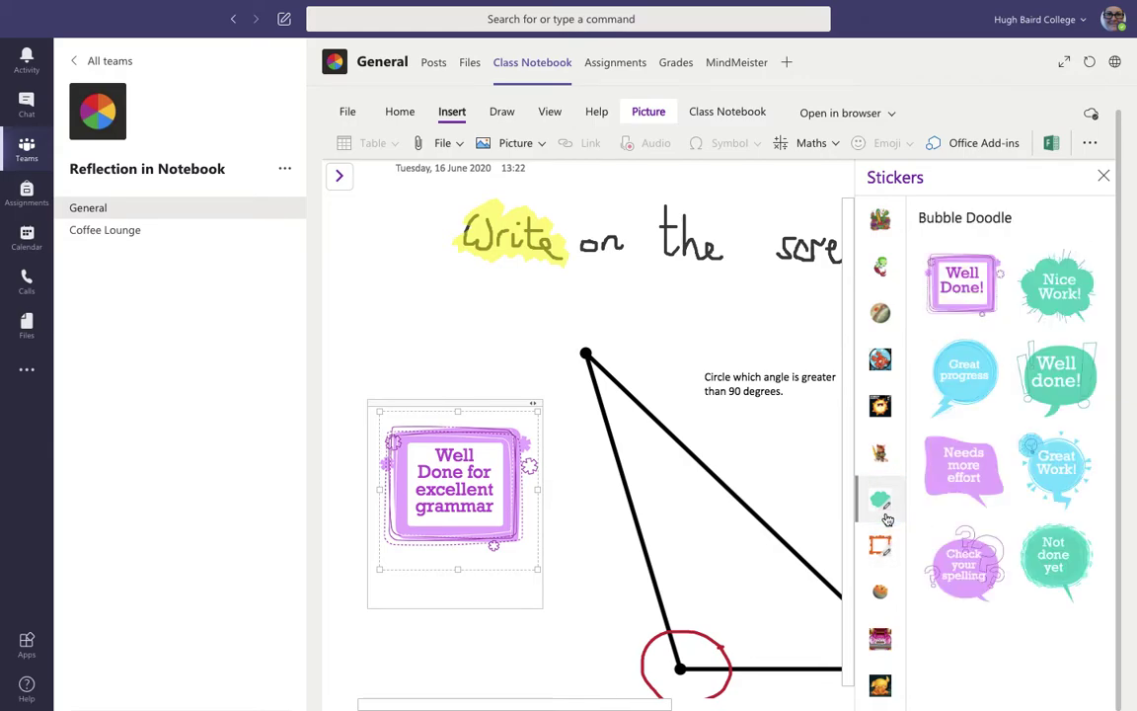
left_click(886, 548)
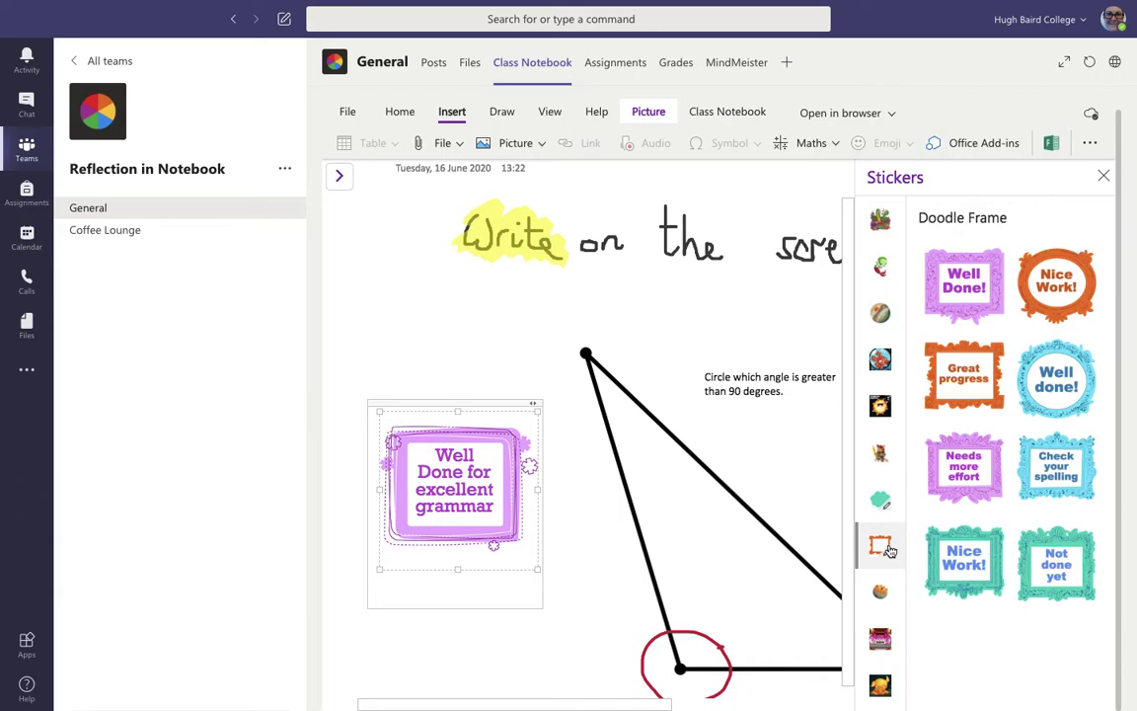
left_click(961, 380)
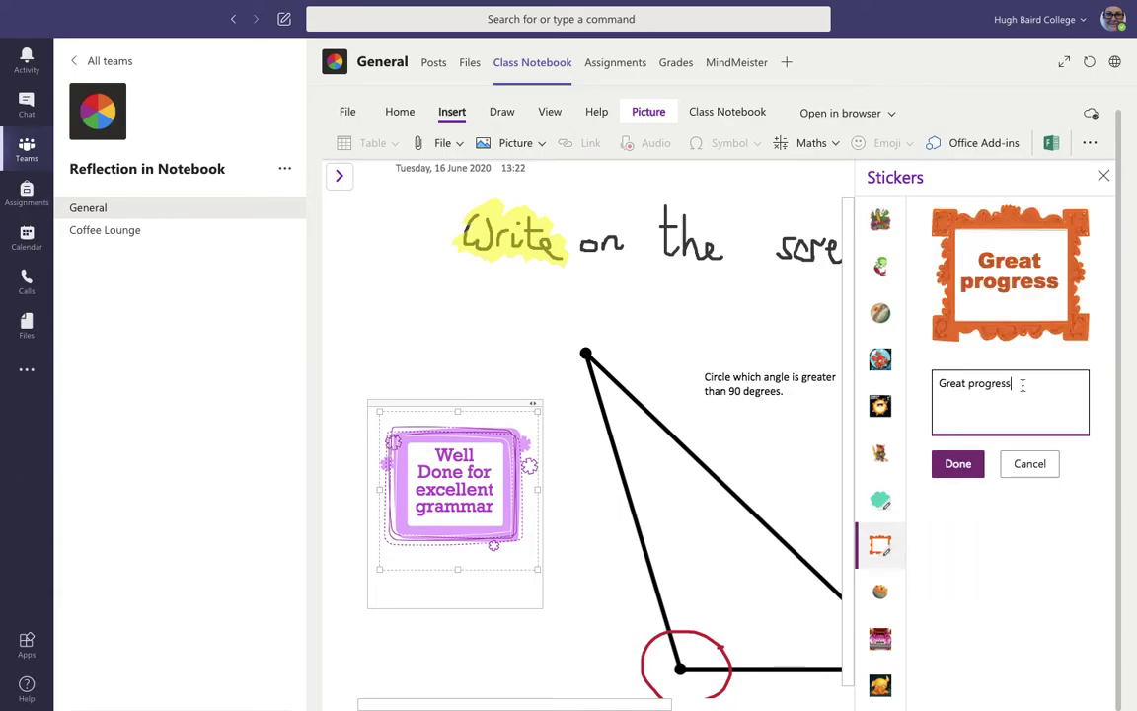
type("on")
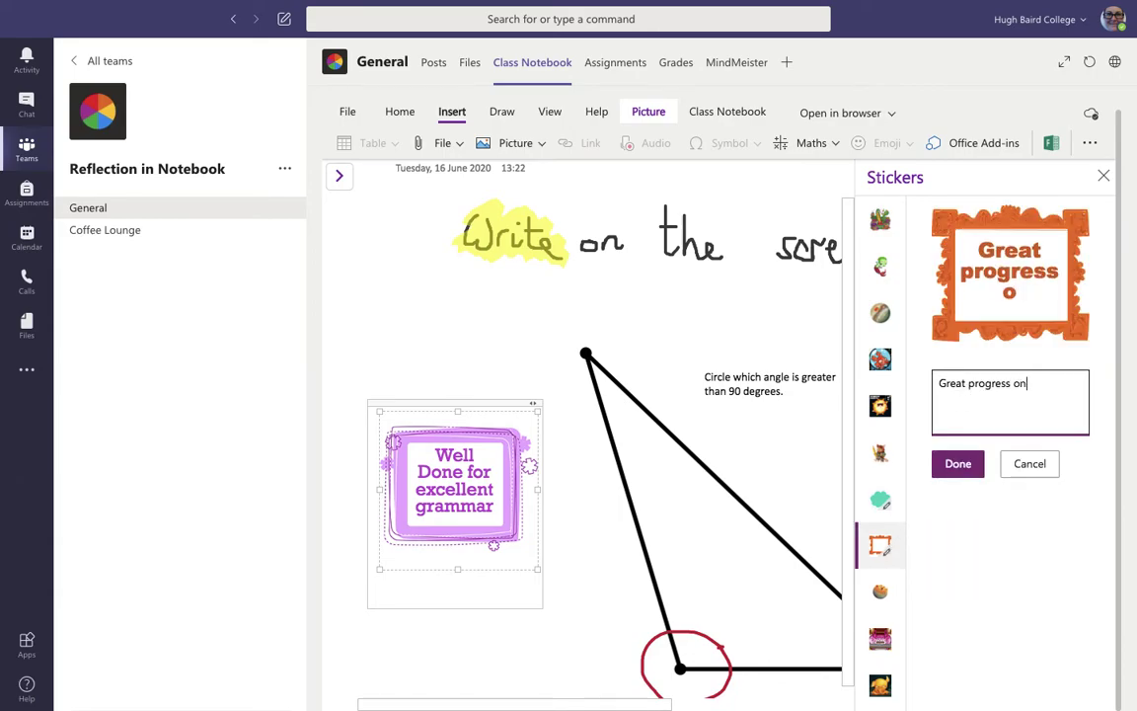
type(" your understanding of angles.")
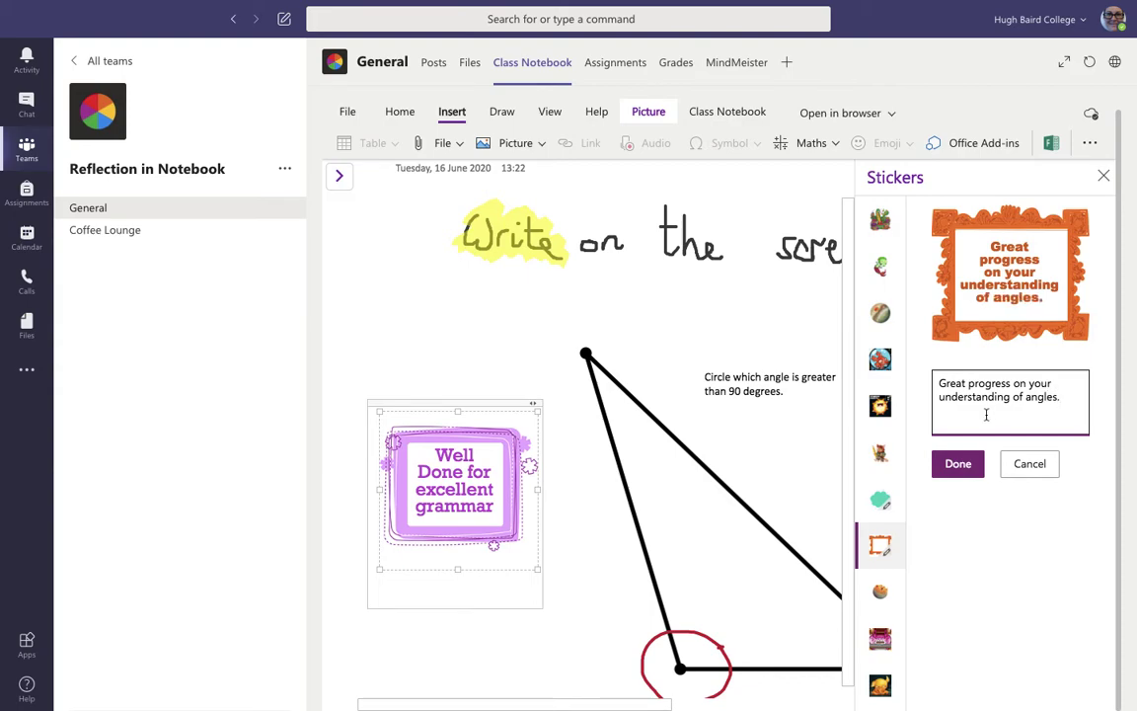
left_click(967, 465)
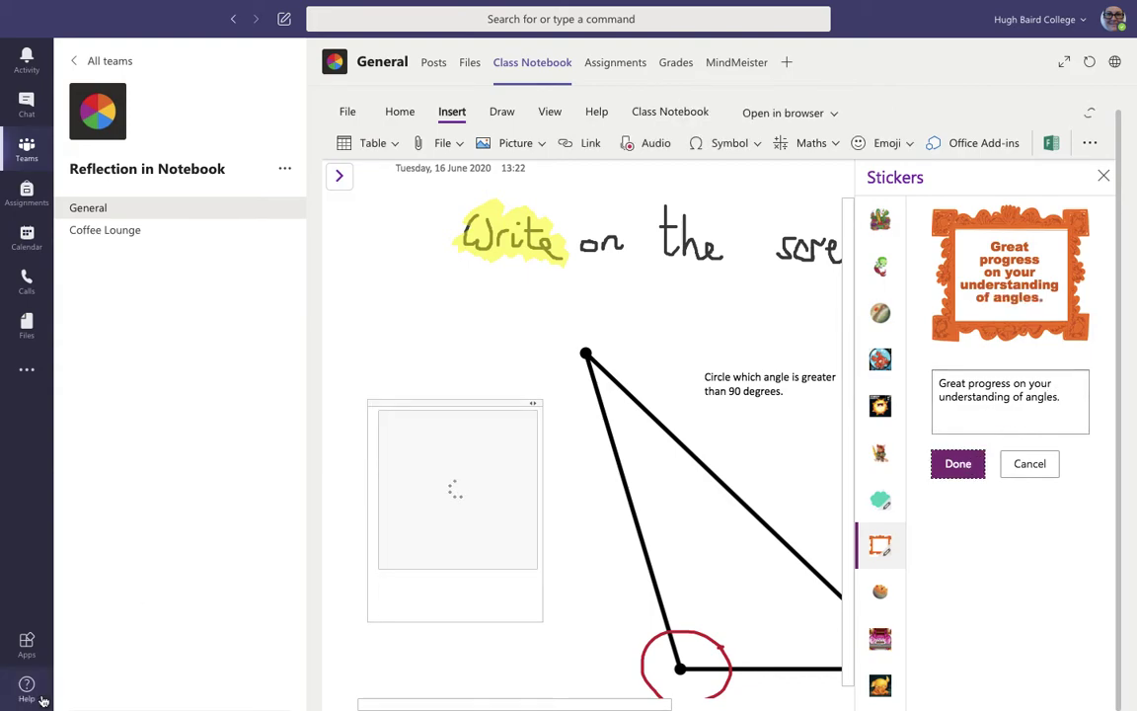
left_click(1102, 175)
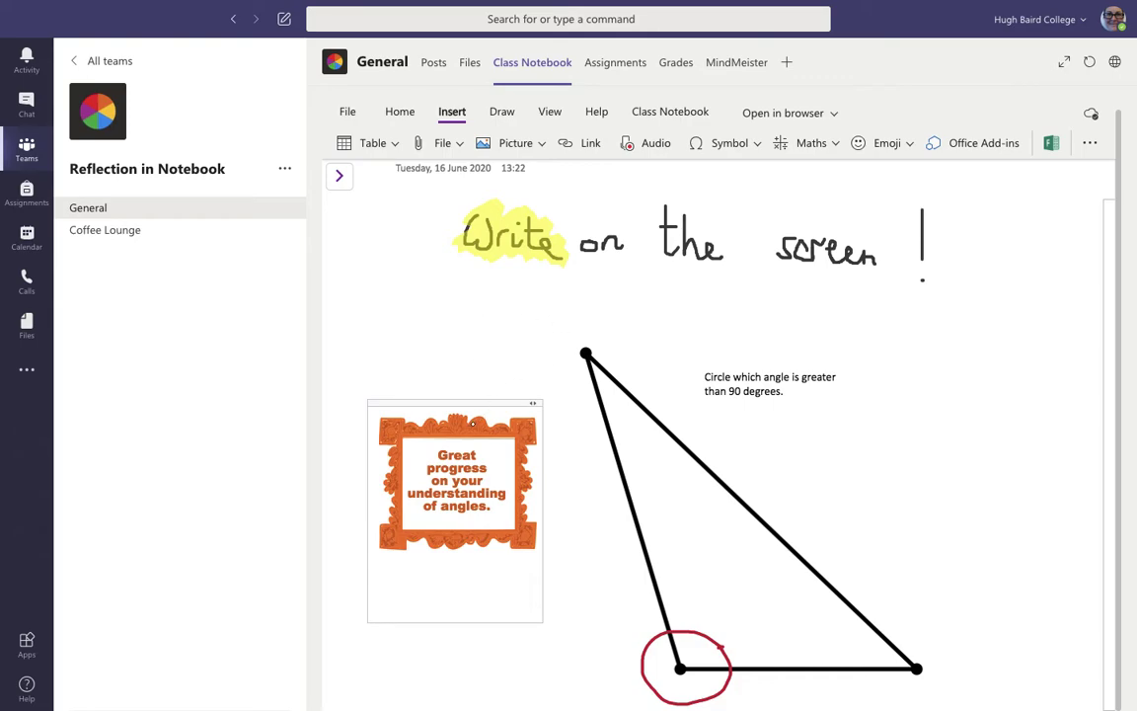
Switch from the pen back to text selection and open the Using Forms and Quizzes page in the Tools section
left_click(503, 113)
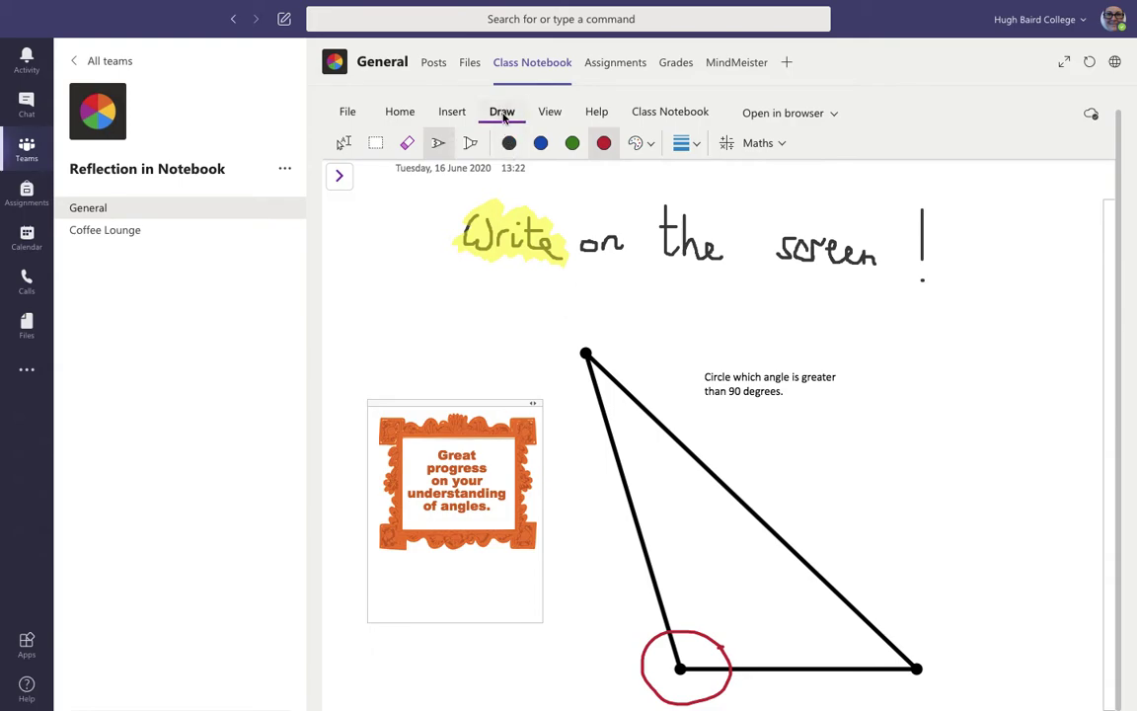
left_click(339, 146)
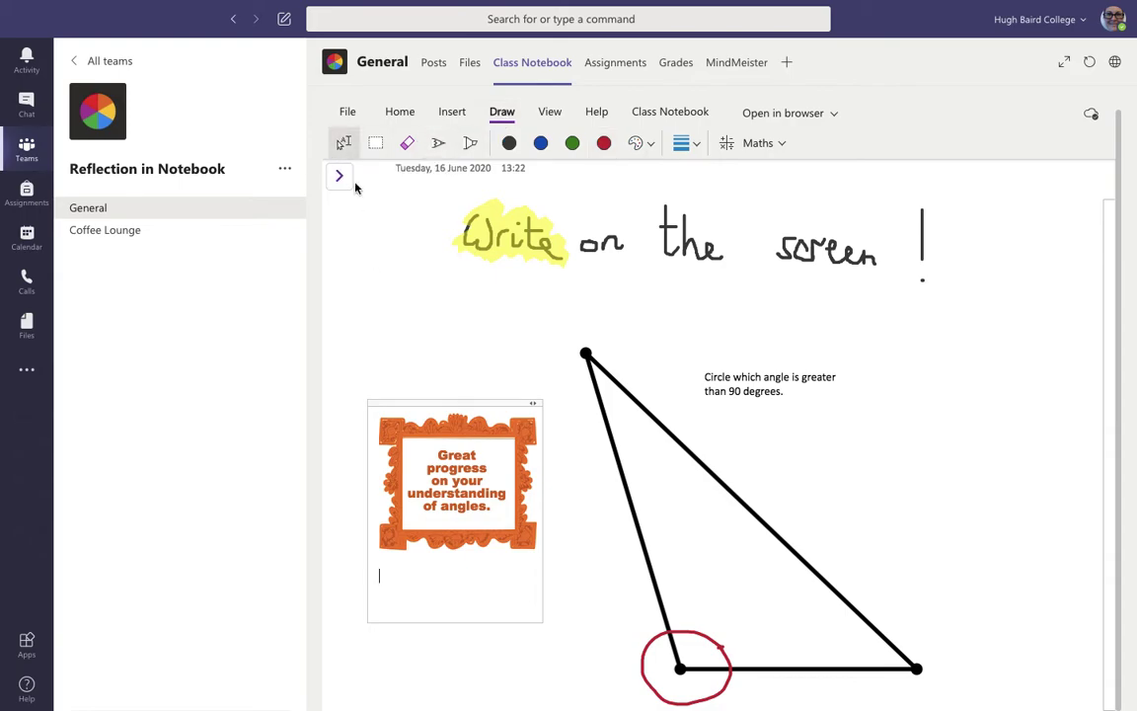
left_click(345, 183)
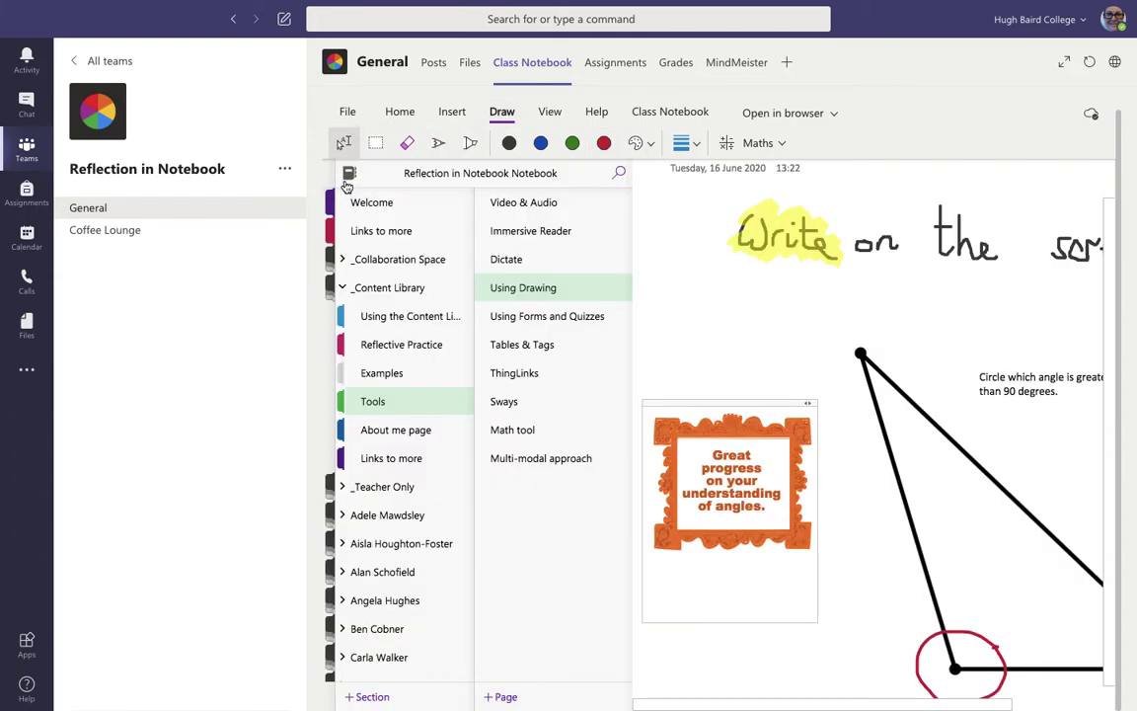
left_click(533, 318)
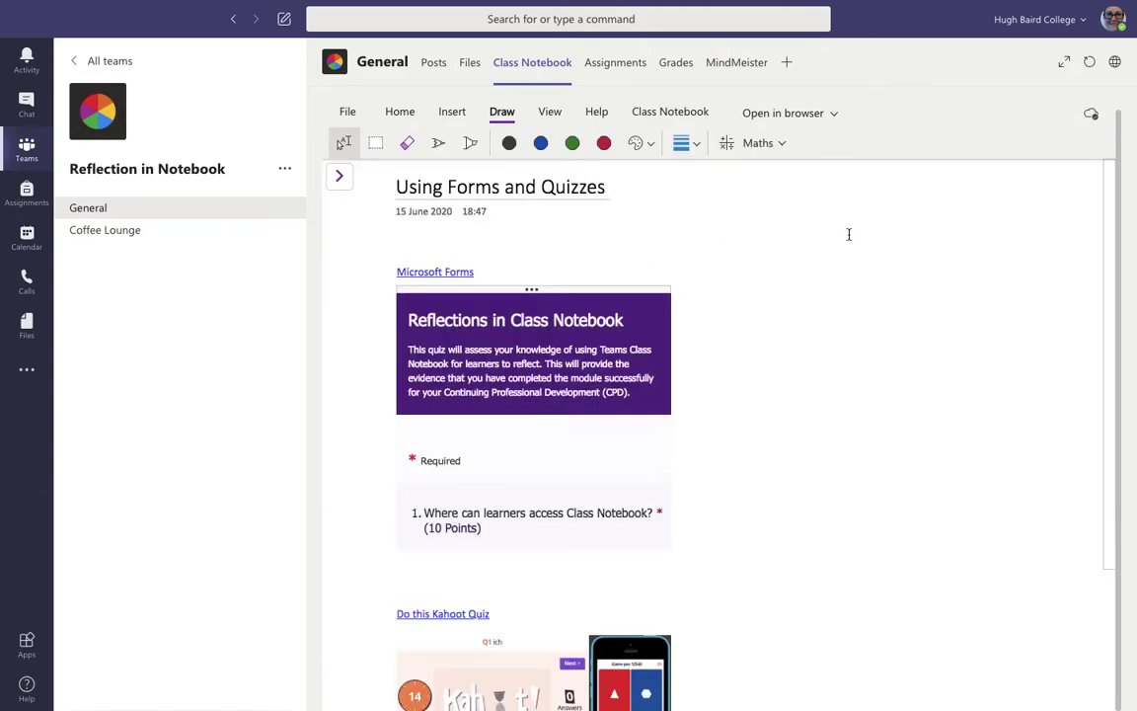
Examine the questions in the embedded Microsoft Forms quiz and the Kahoot quiz link on the page
left_click(548, 290)
scroll(503, 477, "down", 3)
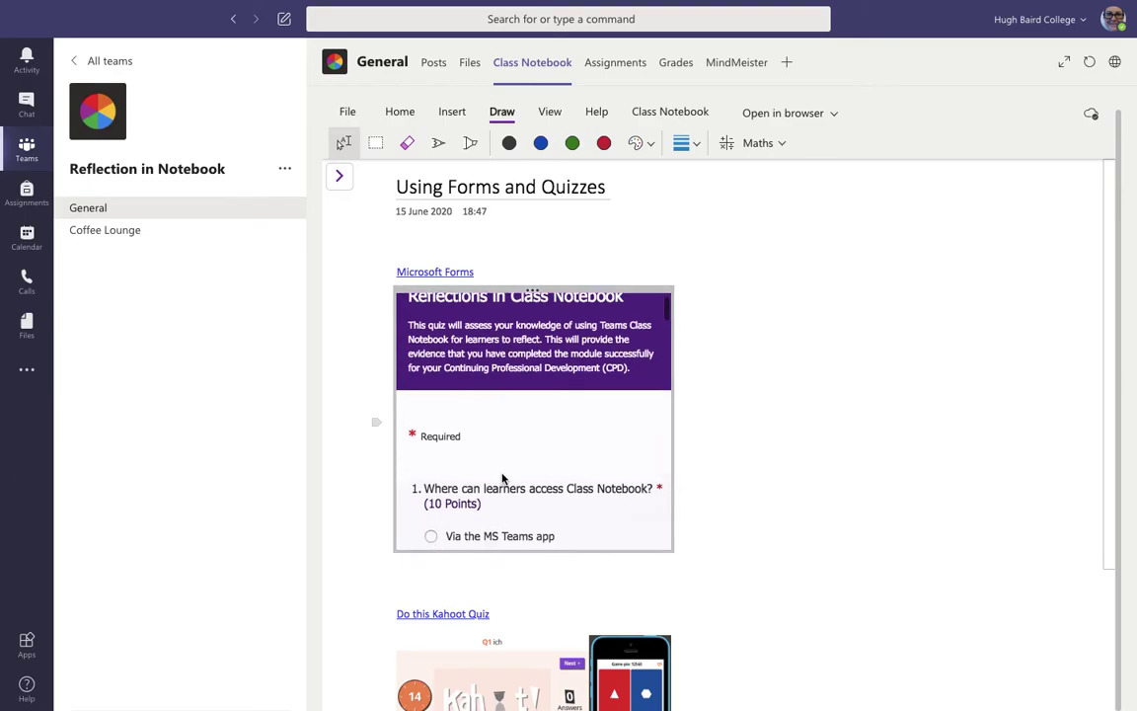
scroll(504, 480, "down", 5)
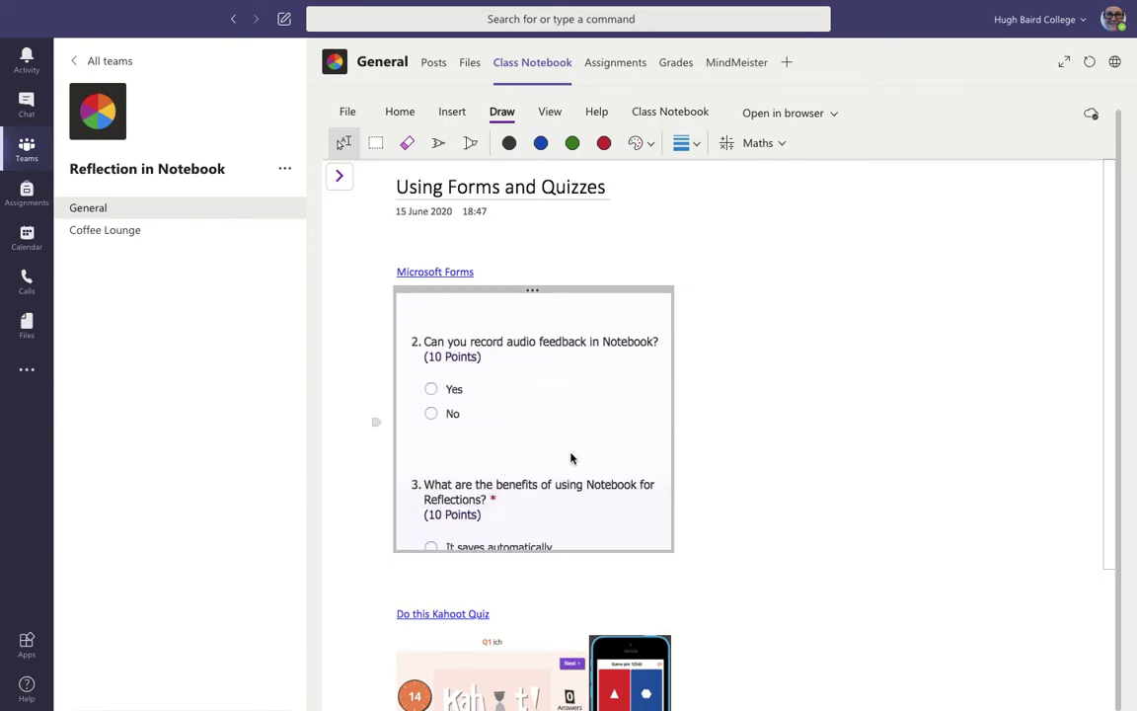
scroll(570, 457, "down", 3)
scroll(571, 456, "down", 1)
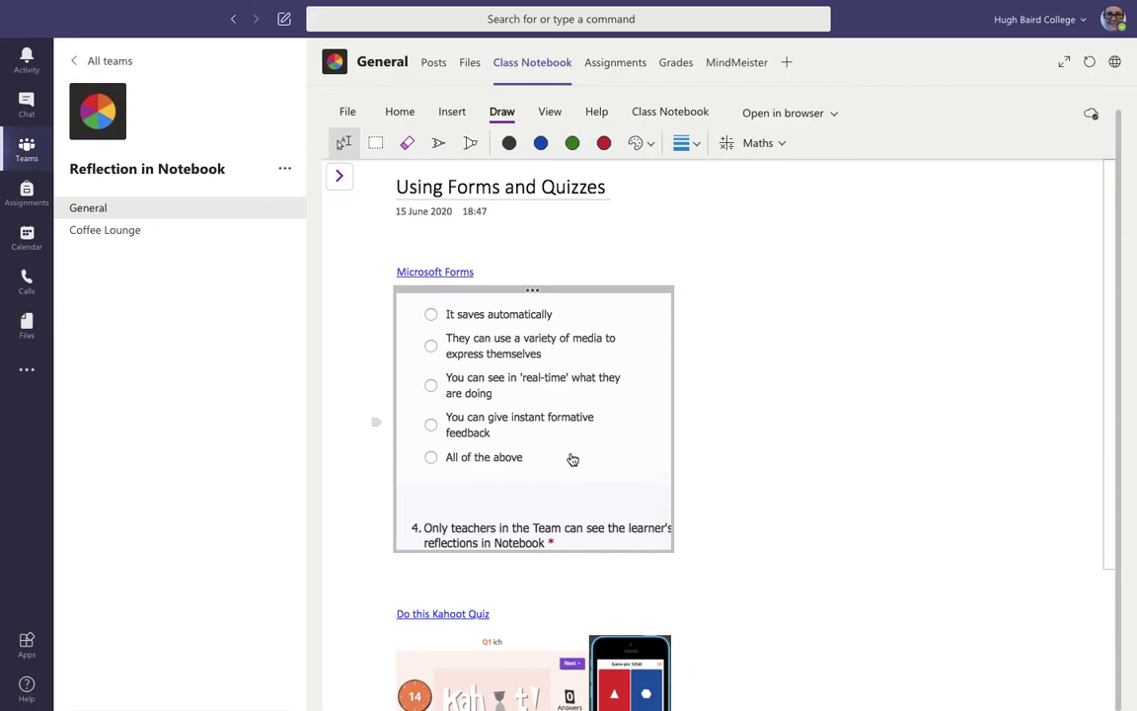
scroll(571, 458, "down", 10)
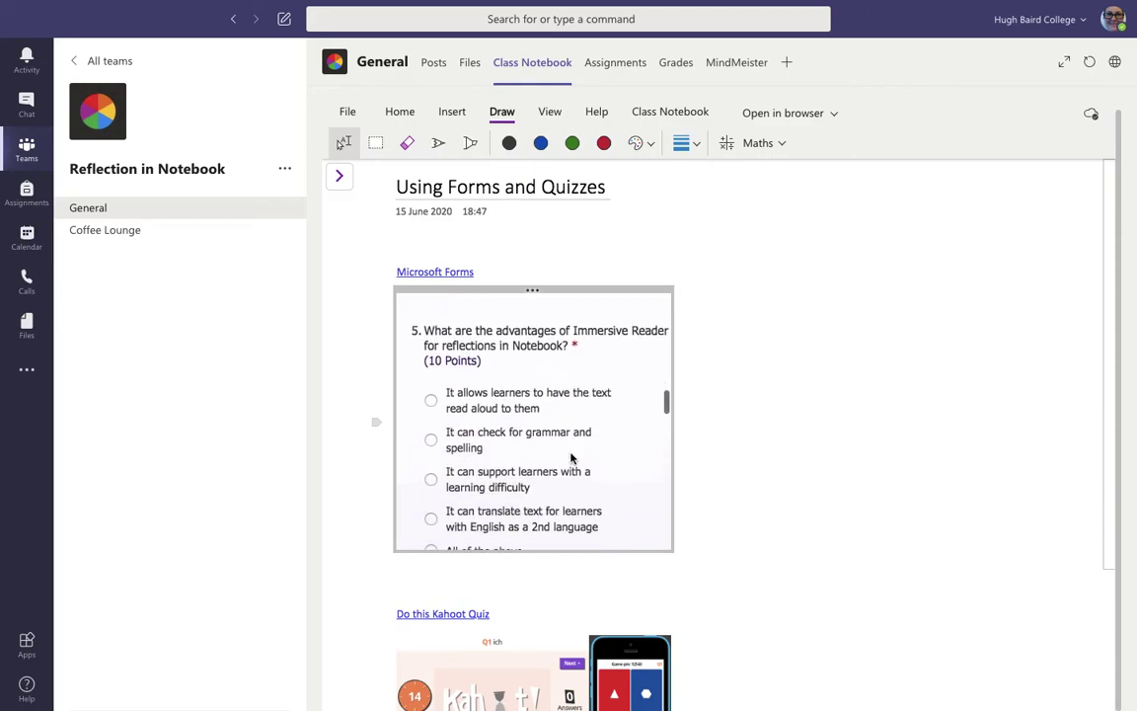
scroll(794, 538, "down", 3)
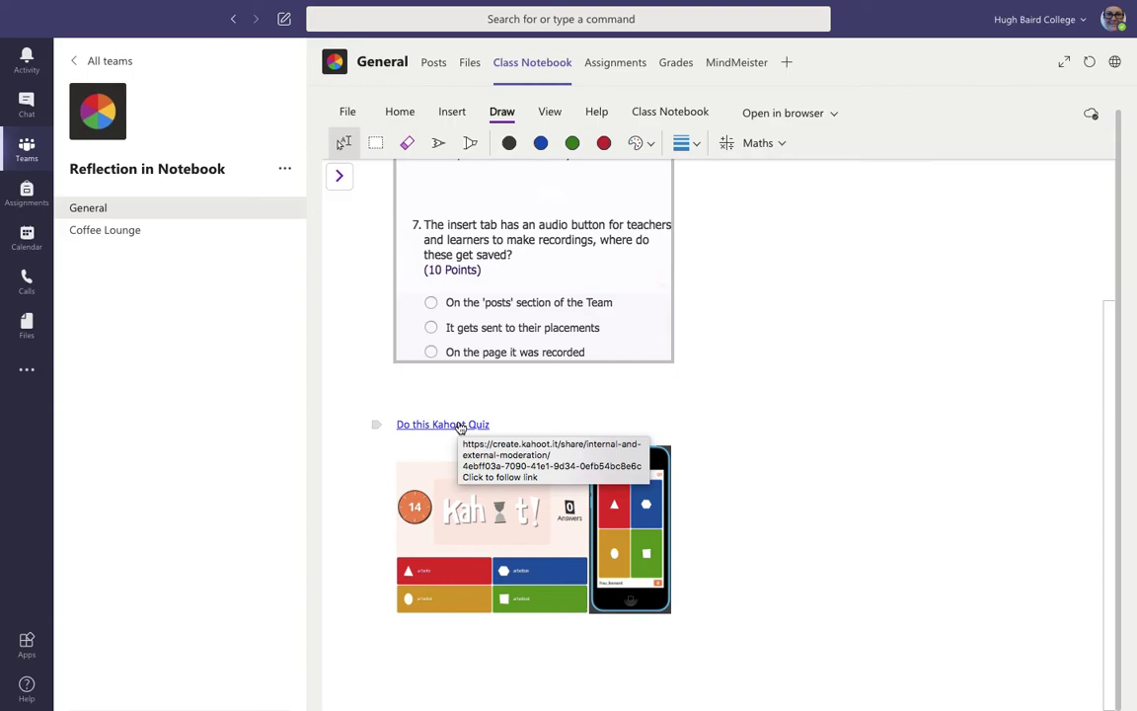
Open the Tables & Tags page in the Tools section and show the insert options with the cursor in the Task 1 line
left_click(339, 175)
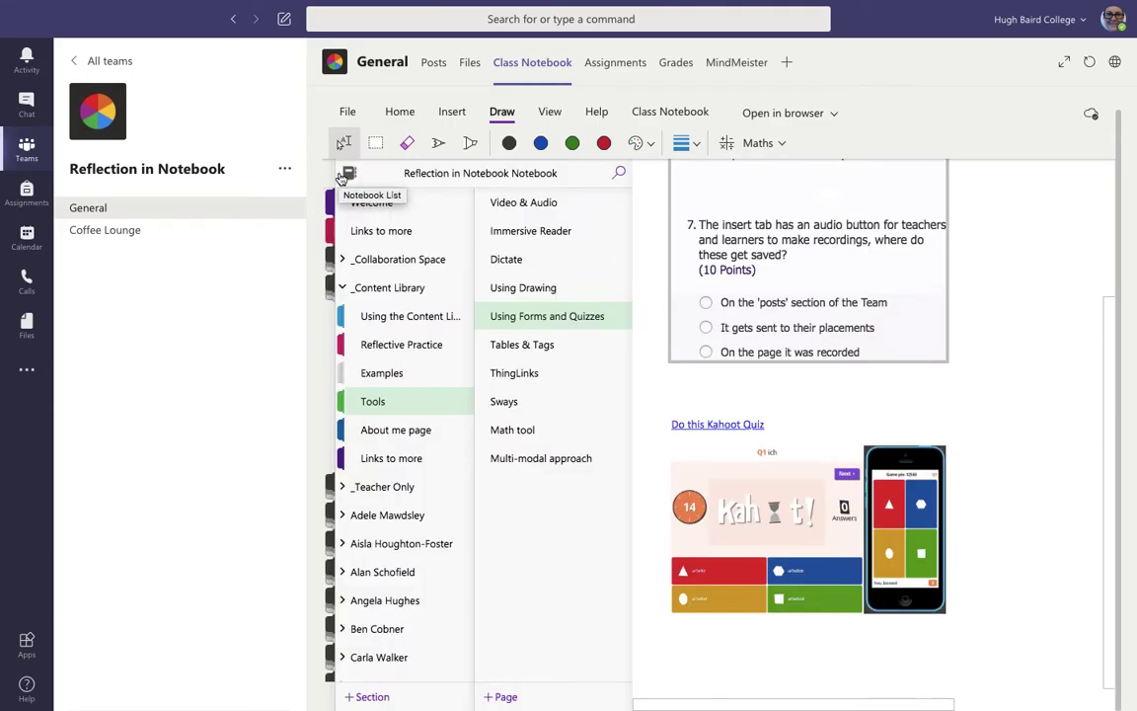
left_click(530, 346)
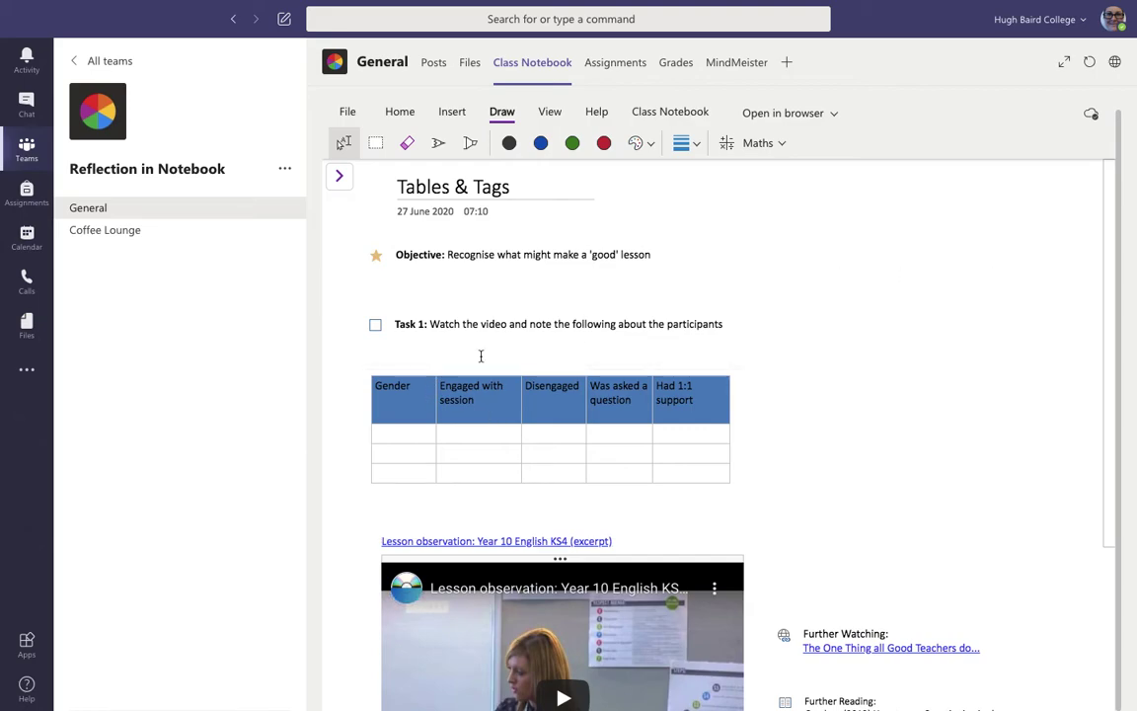
left_click(446, 115)
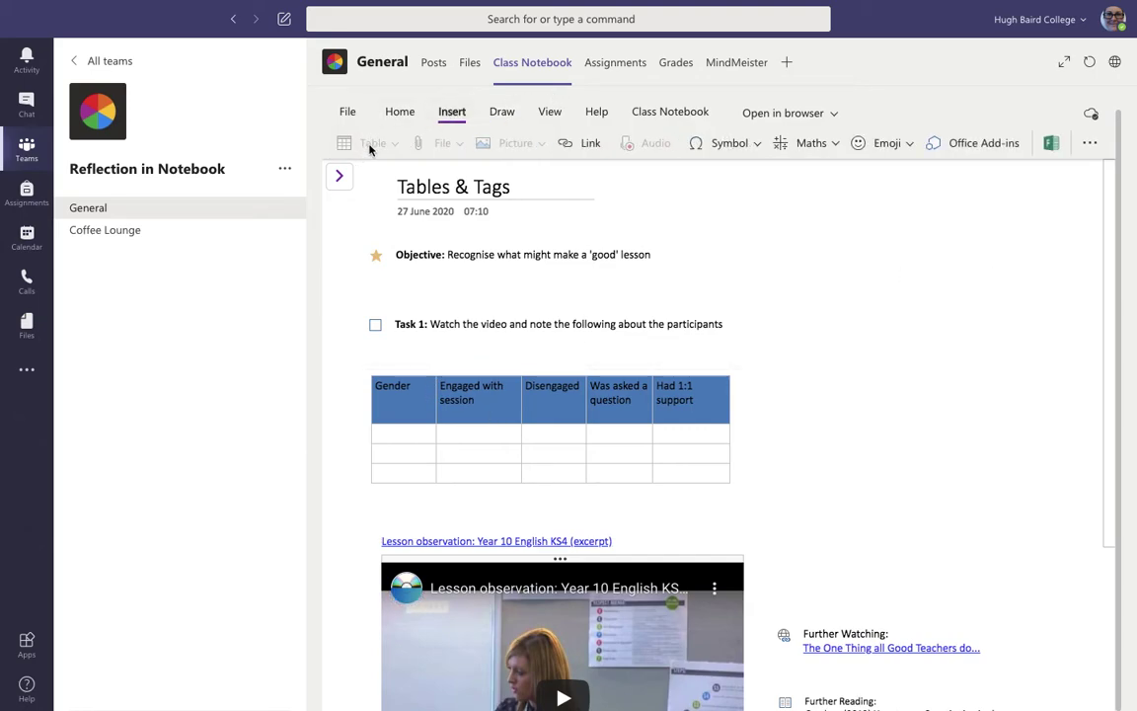
left_click(798, 297)
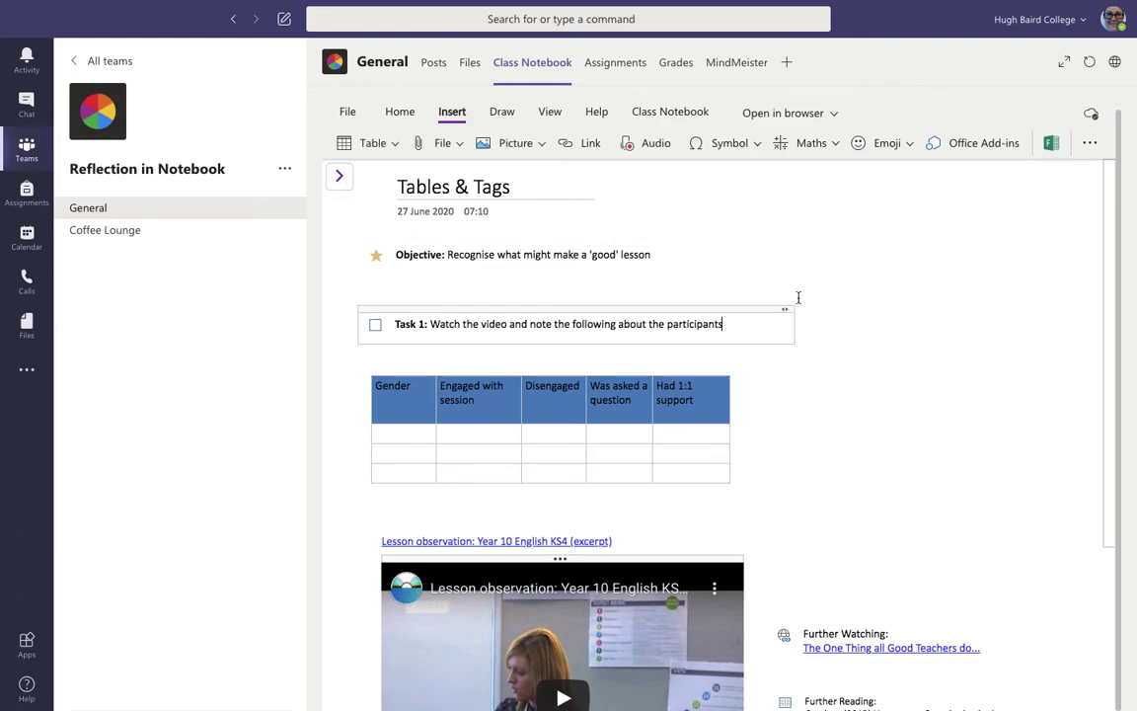
Place an empty text container in the blank area beside the objective and try to reposition it on the page
left_click(909, 268)
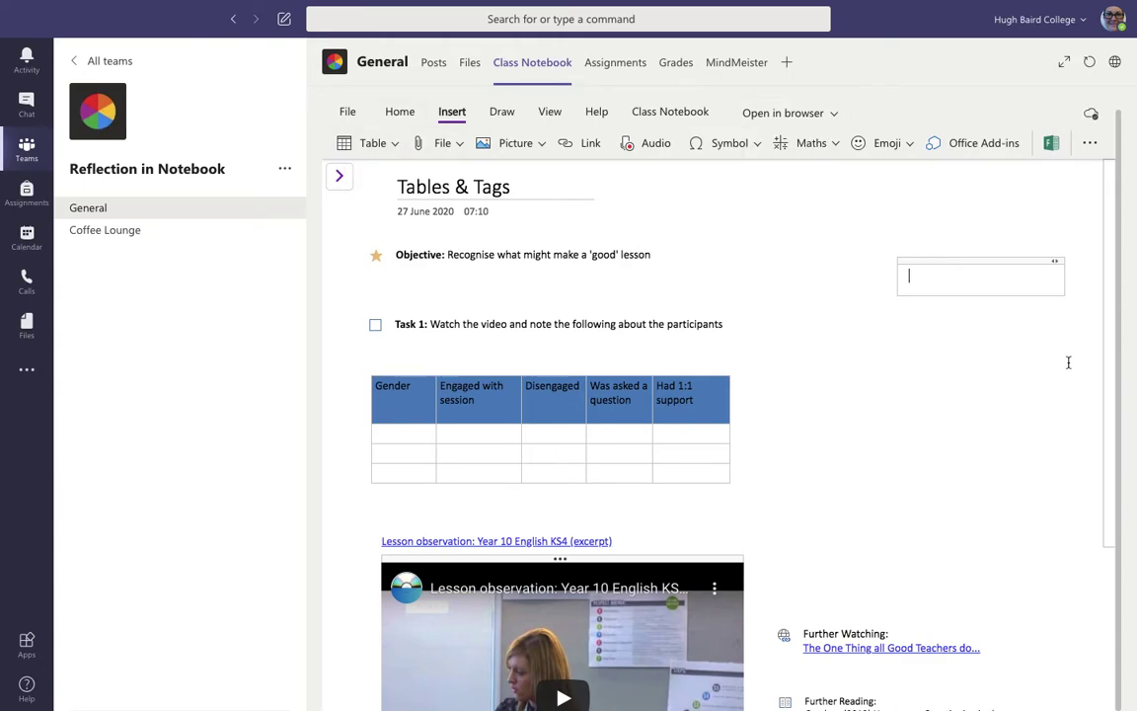
left_click(925, 278)
left_click_drag(925, 260, 842, 228)
scroll(668, 415, "down", 1)
scroll(754, 312, "up", 1)
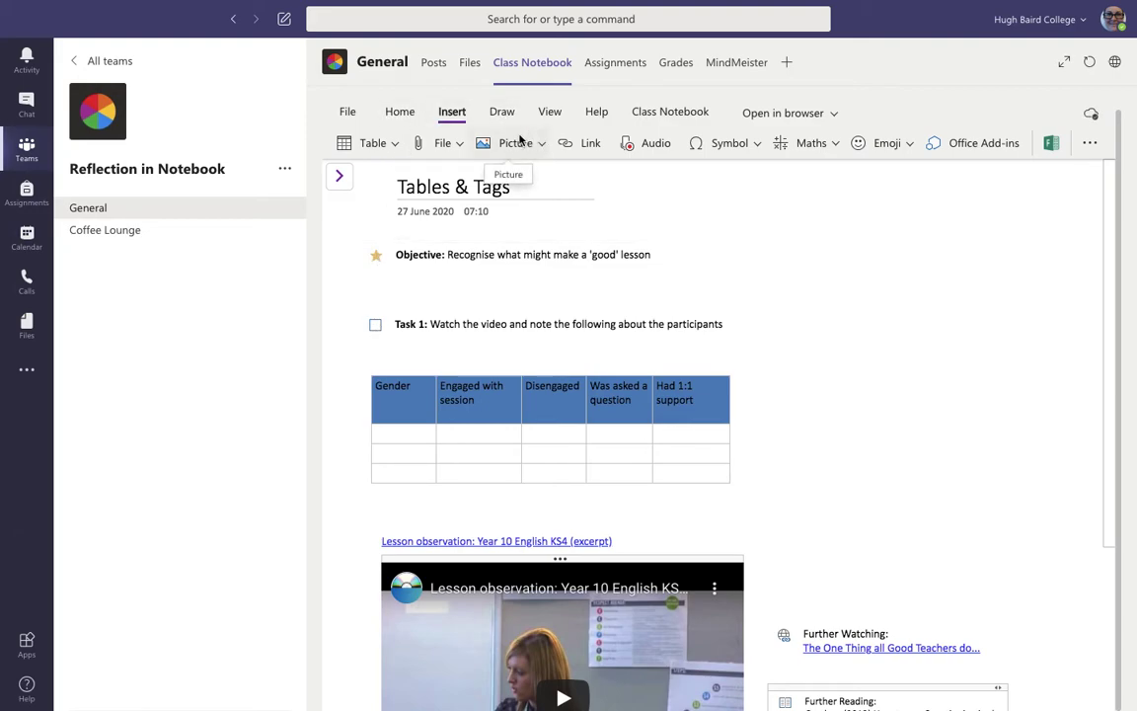
Browse the list of available tags, close it and tick the to-do checkbox of Task 1 as complete
left_click(401, 113)
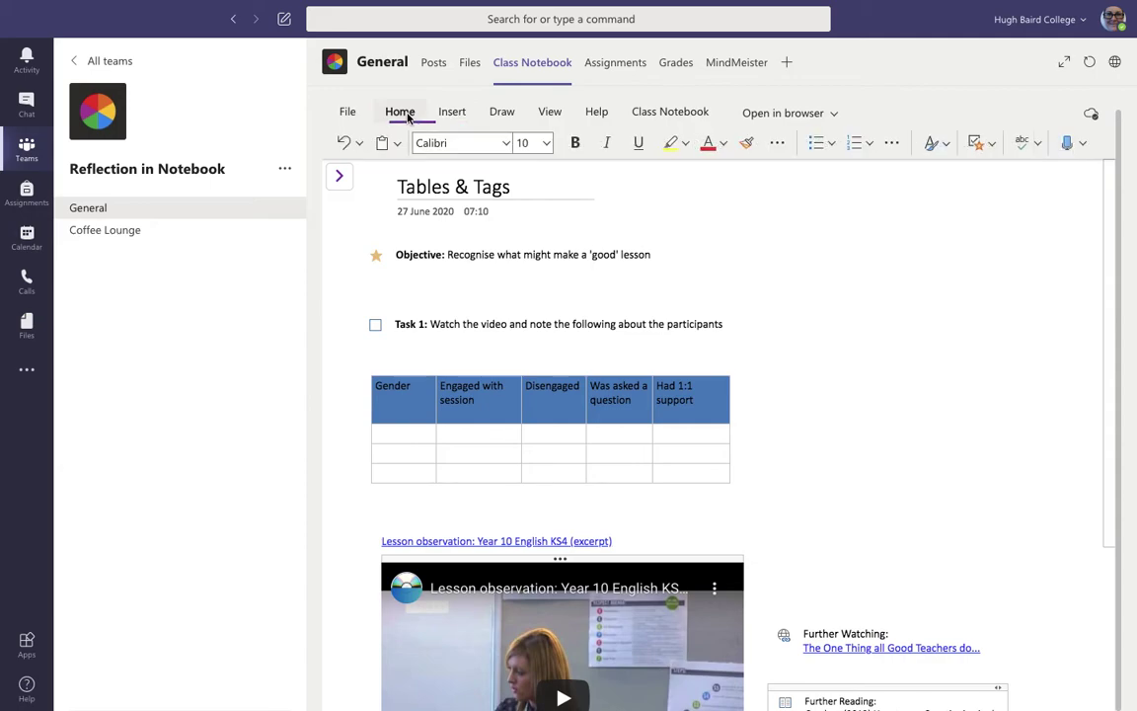
left_click(992, 146)
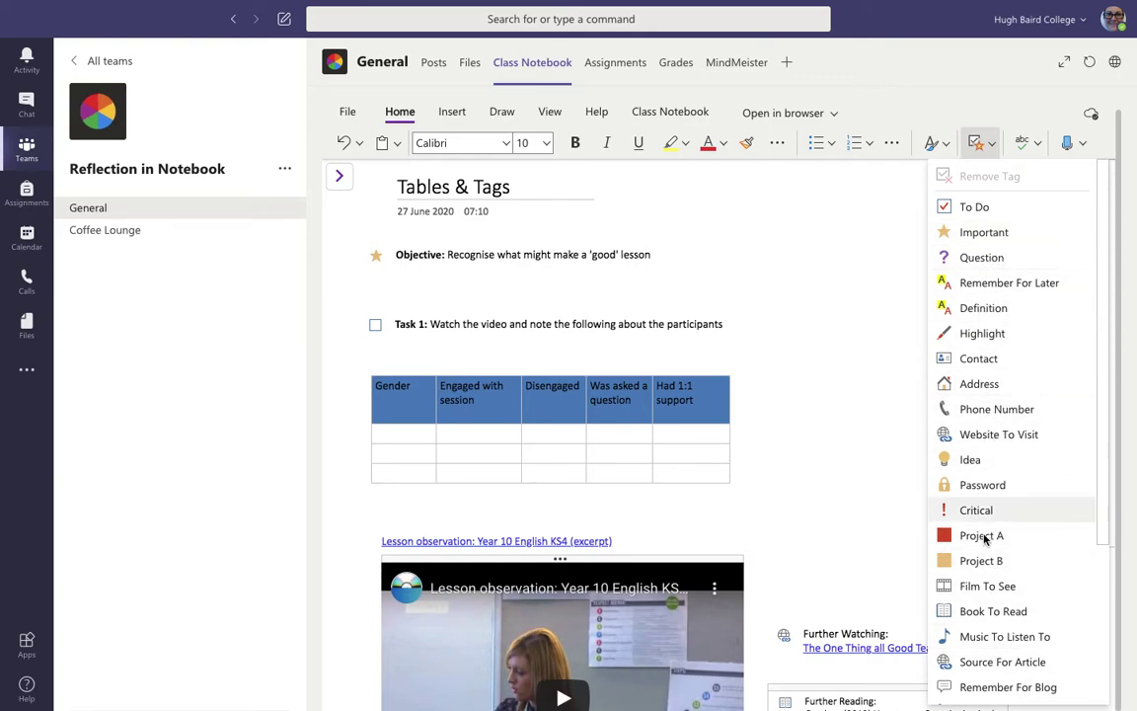
left_click_drag(1107, 477, 1116, 328)
left_click(675, 246)
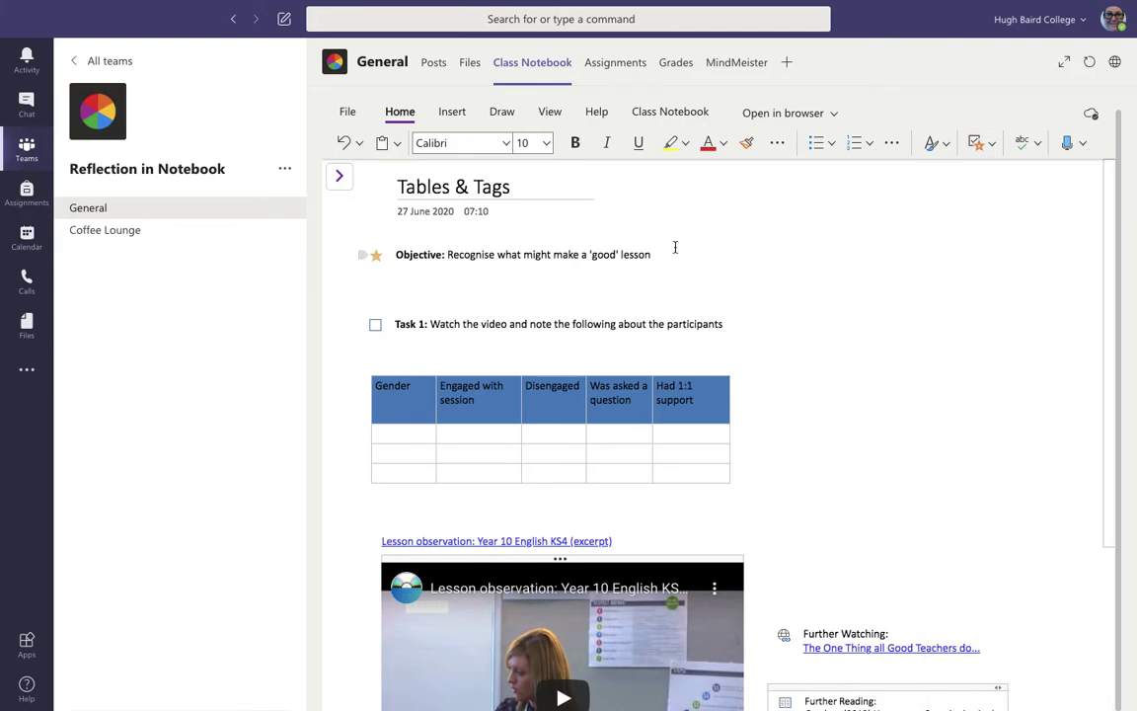
left_click(373, 329)
scroll(503, 461, "down", 5)
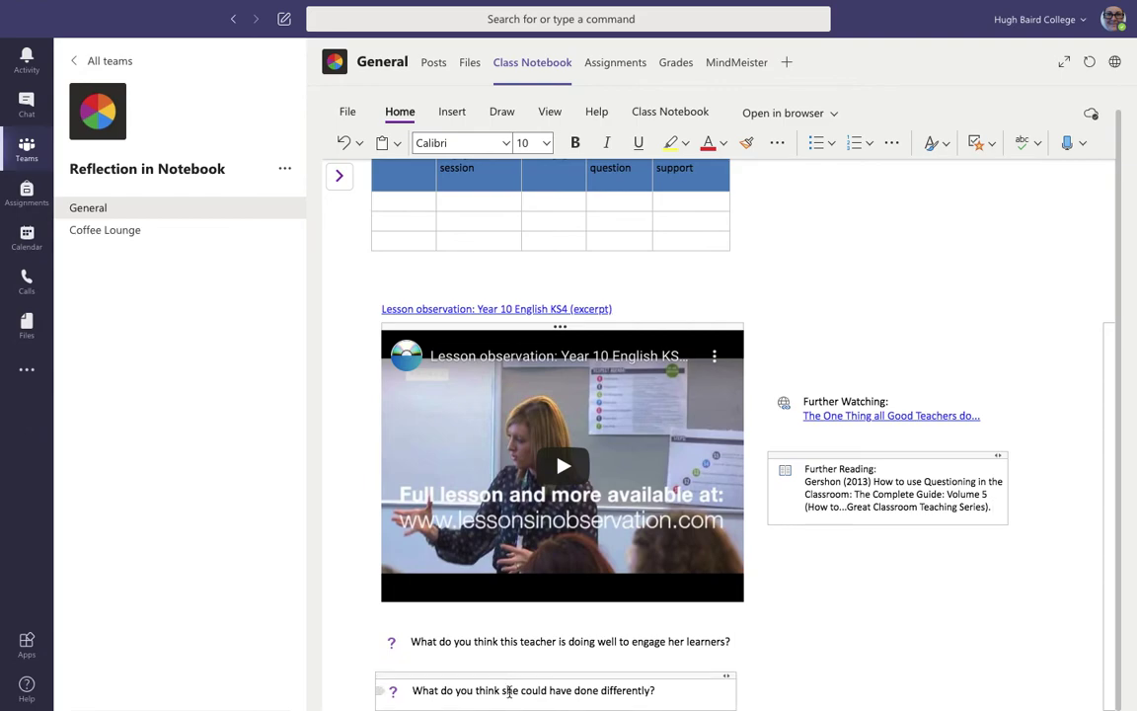
Open the ThingLinks page in the Tools section and view the question hotspot on the embedded dyslexia image
left_click(340, 177)
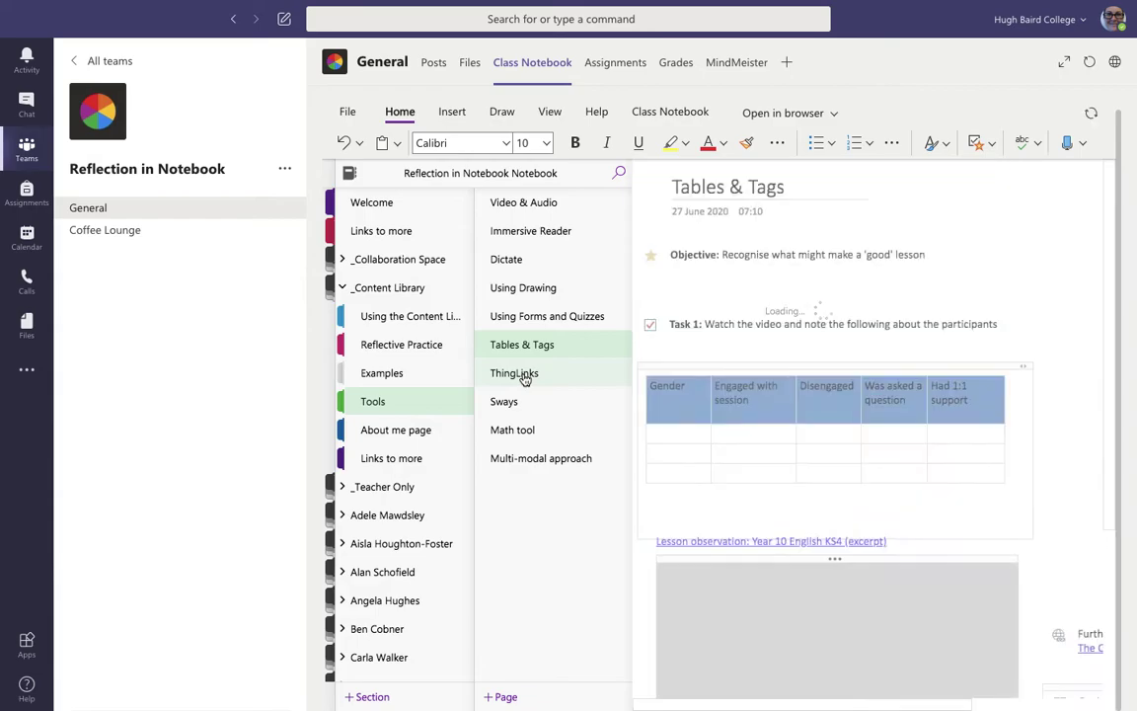
left_click(523, 375)
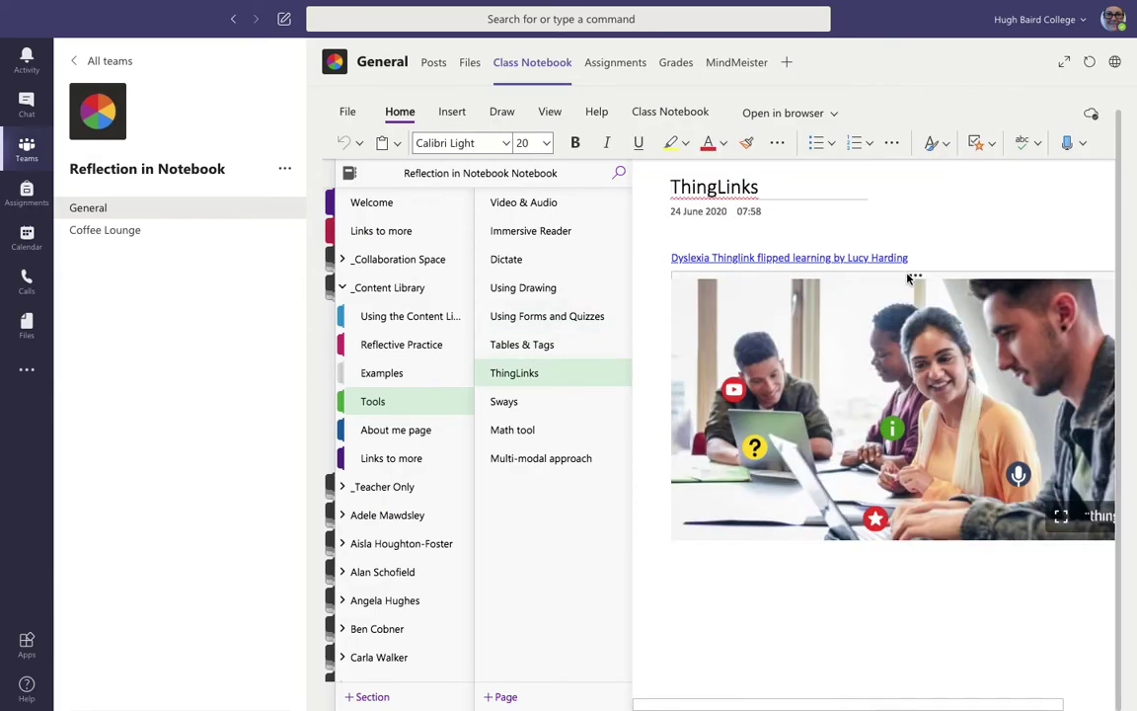
left_click(918, 225)
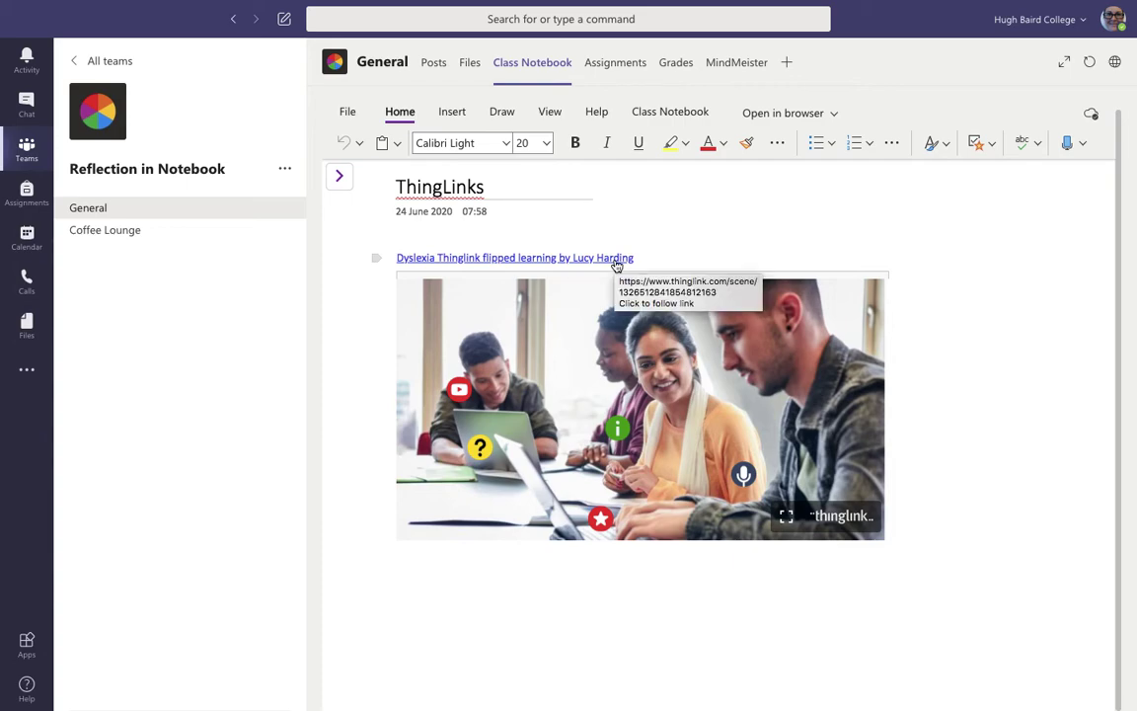
mouse_move(484, 450)
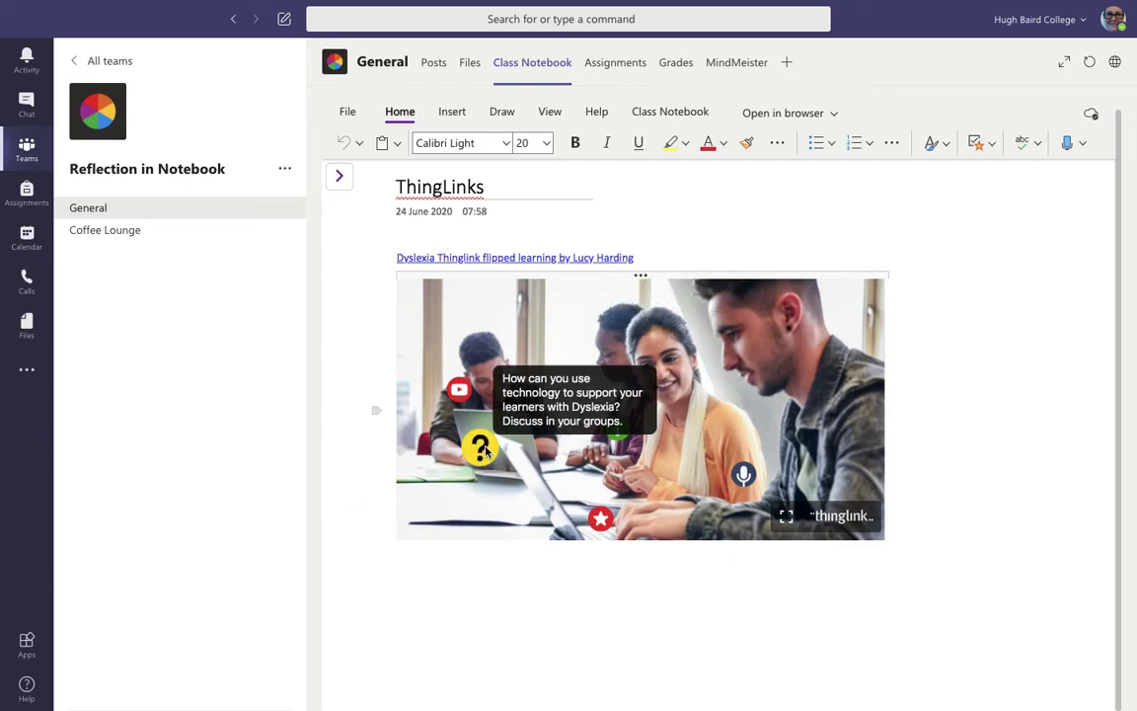
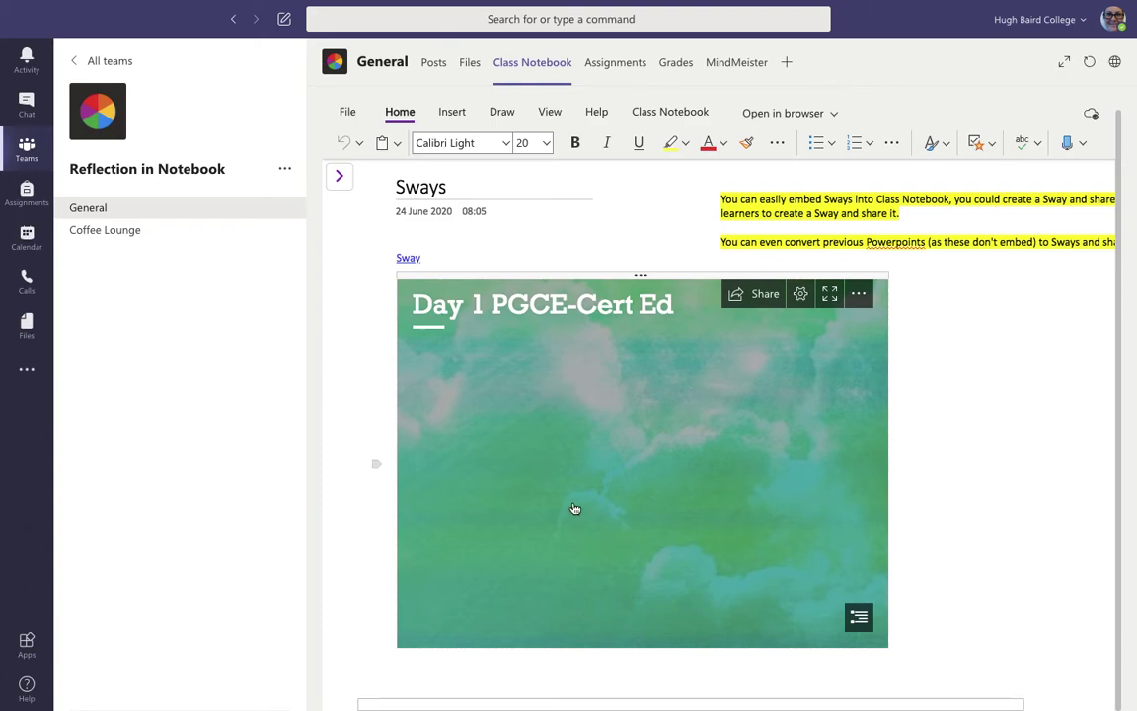
Look through the embedded Day 1 PGCE-Cert Ed Sway as far as the ETF Professional Standards section
scroll(582, 459, "down", 10)
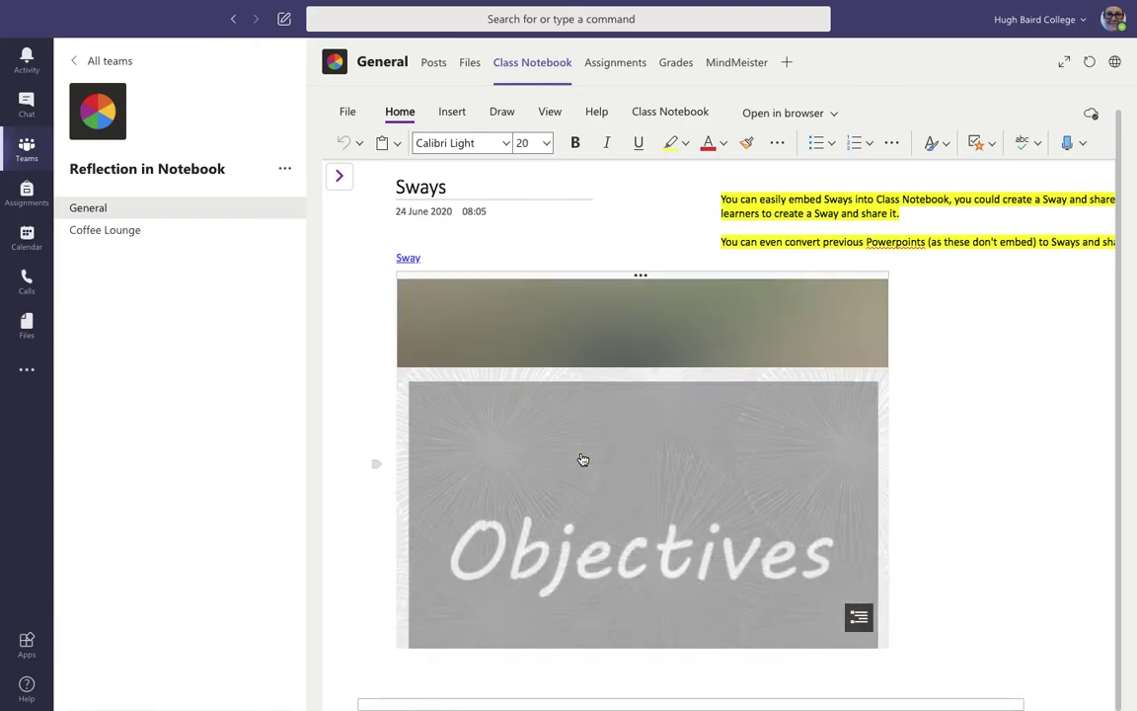
scroll(585, 451, "down", 10)
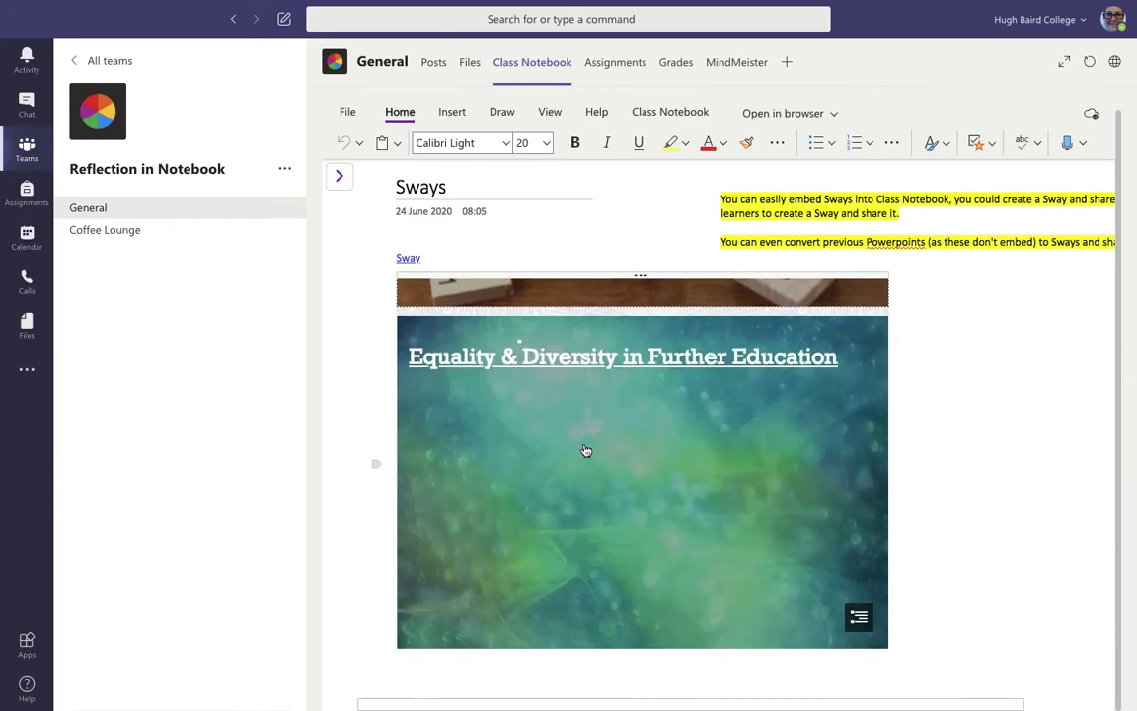
scroll(585, 451, "down", 10)
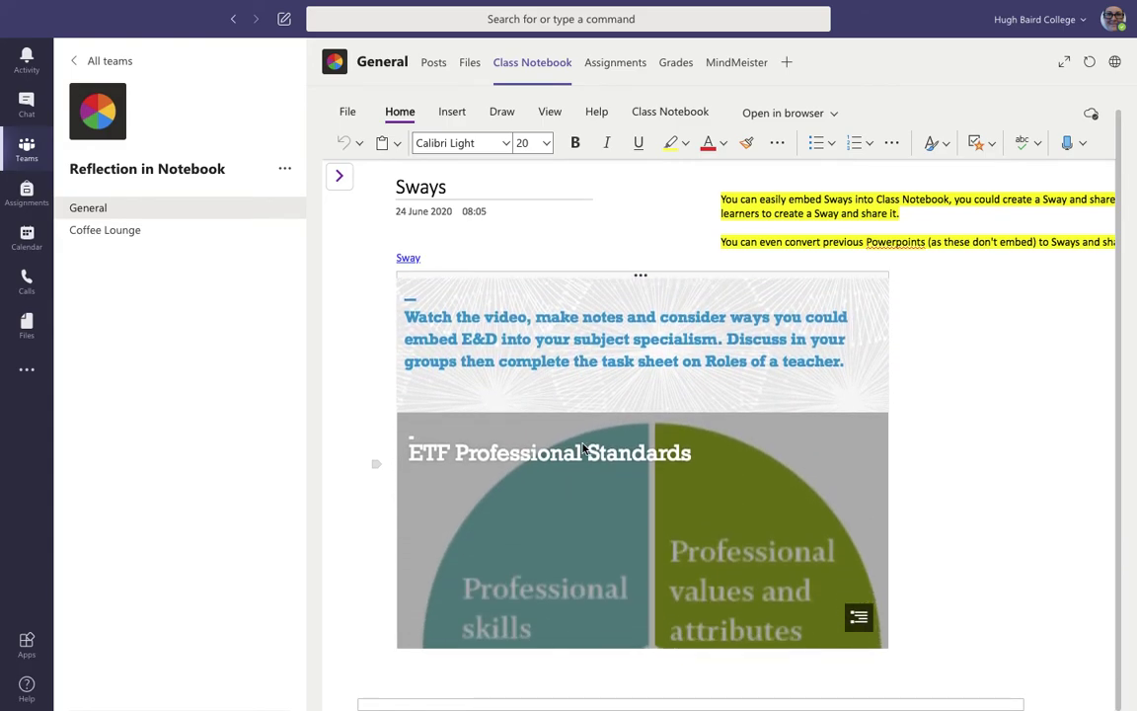
scroll(584, 451, "down", 2)
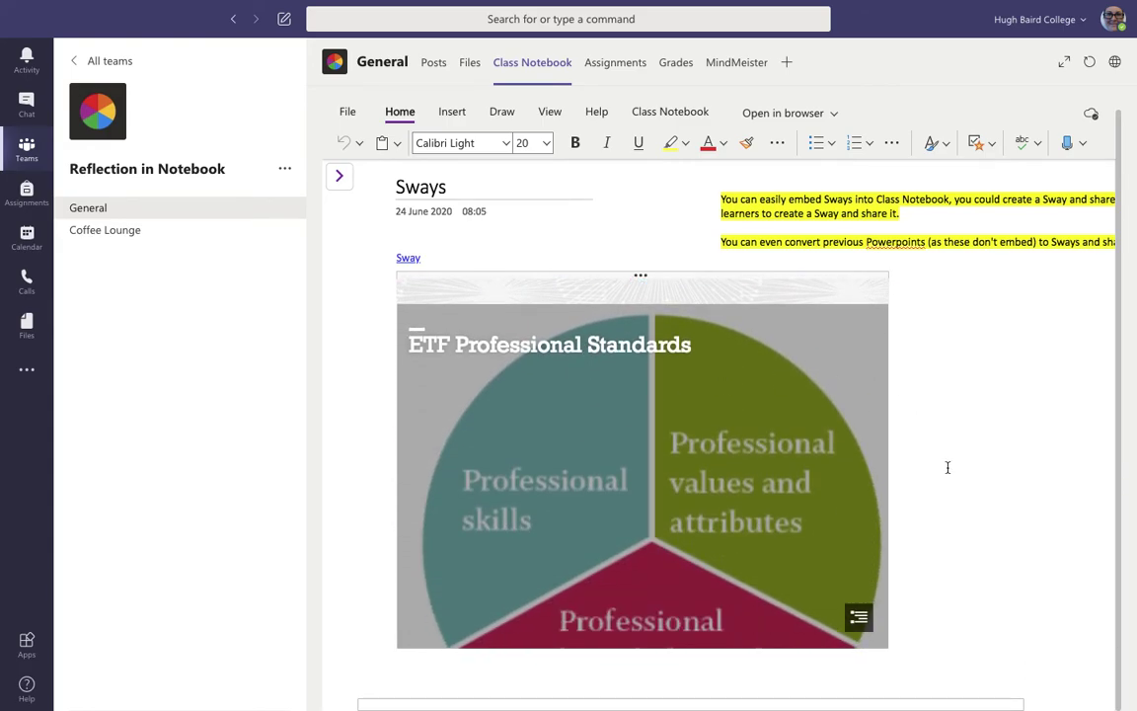
Open the Math tool page in the Tools section and evaluate the equation 1 + 20 (180 − 27) = with the Maths tool
left_click(337, 182)
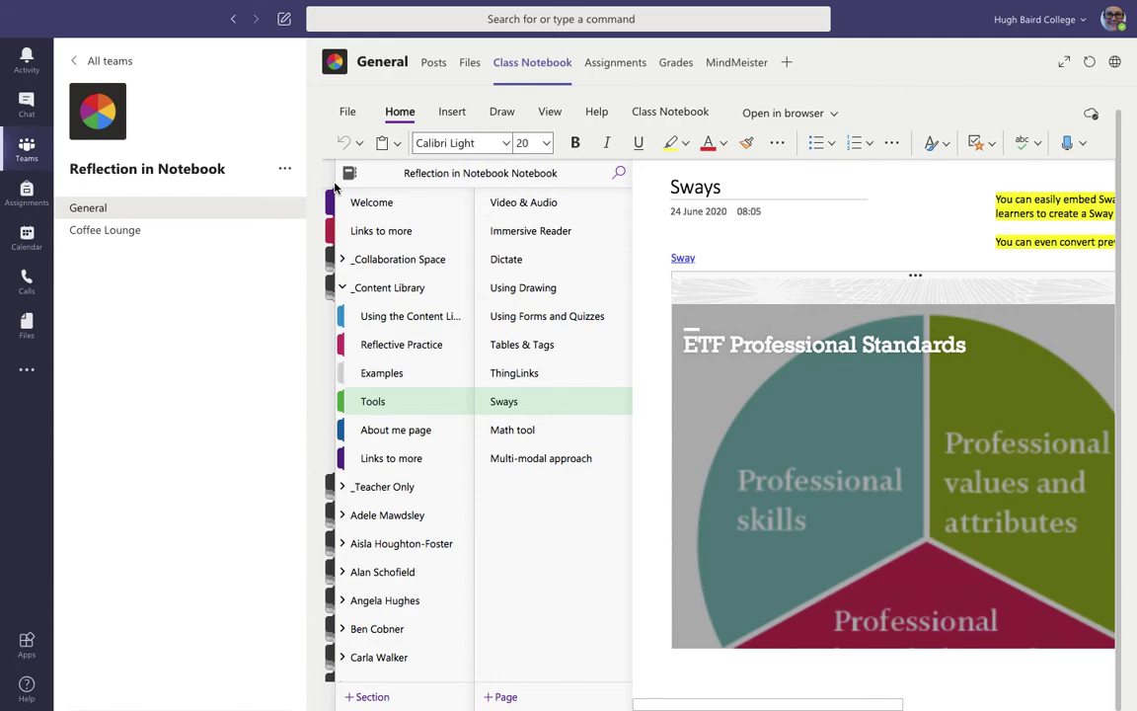
left_click(498, 434)
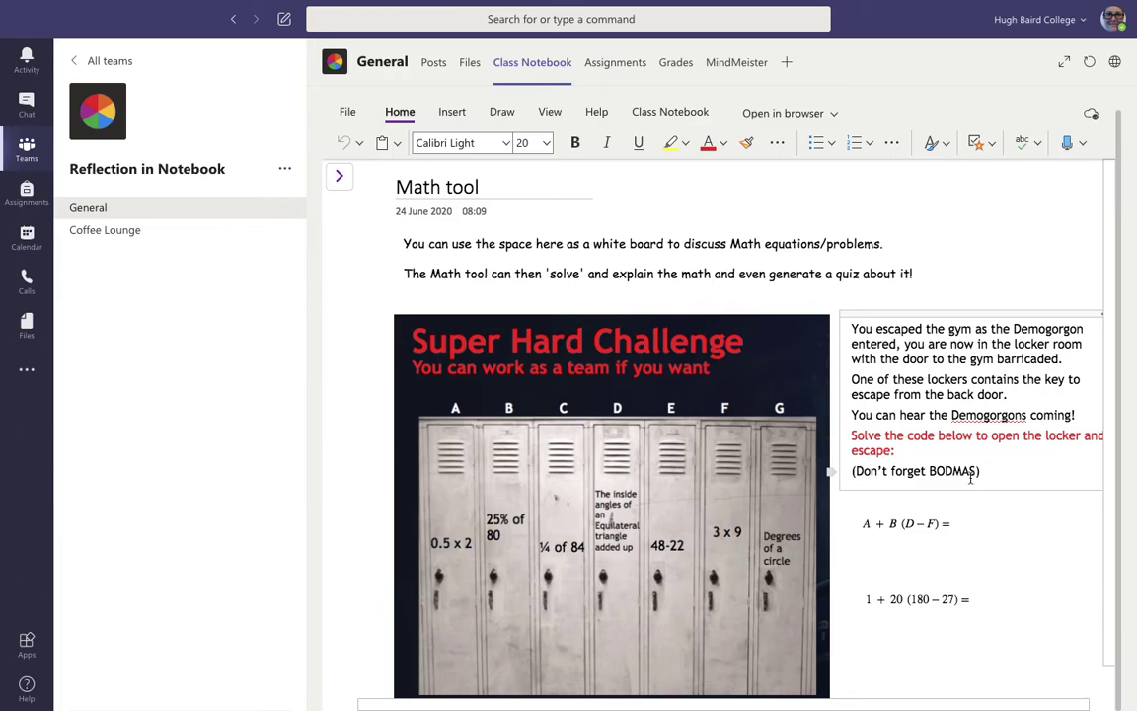
left_click(945, 602)
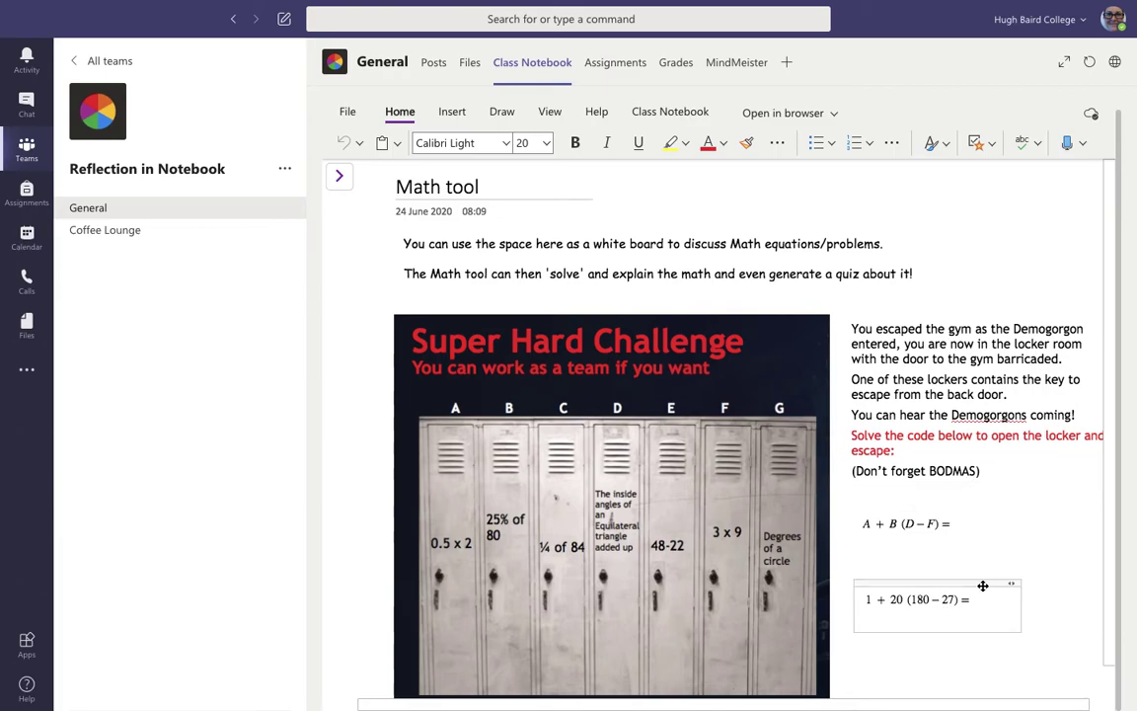
left_click_drag(975, 599, 866, 598)
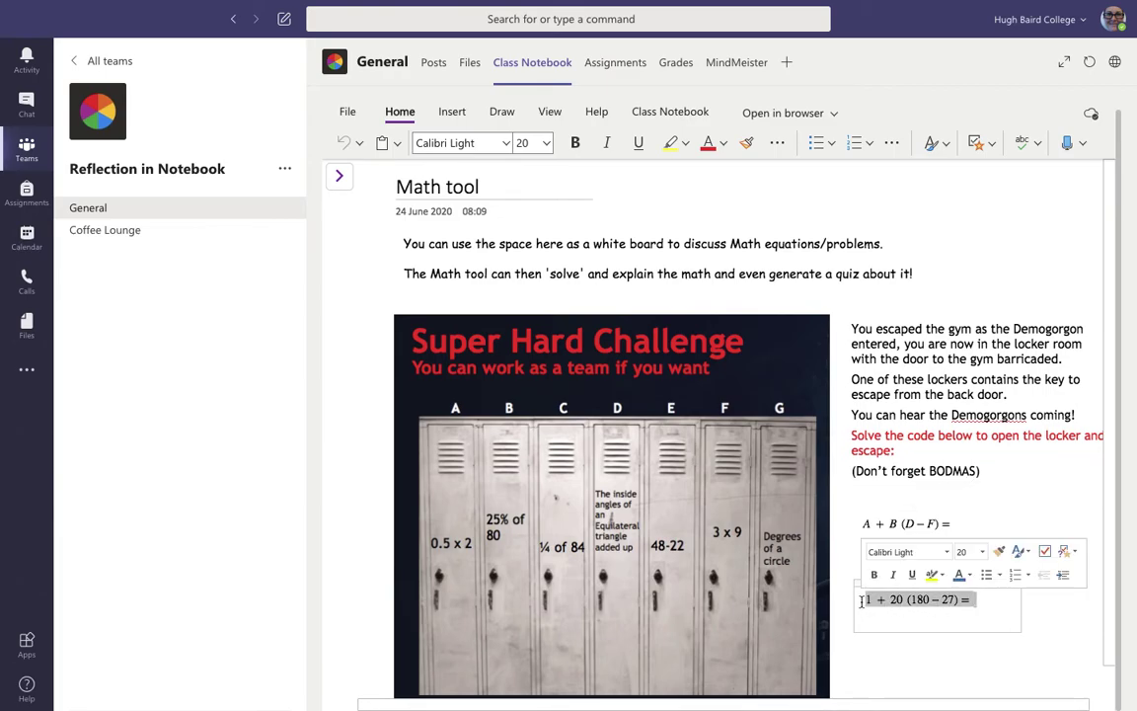
left_click(443, 114)
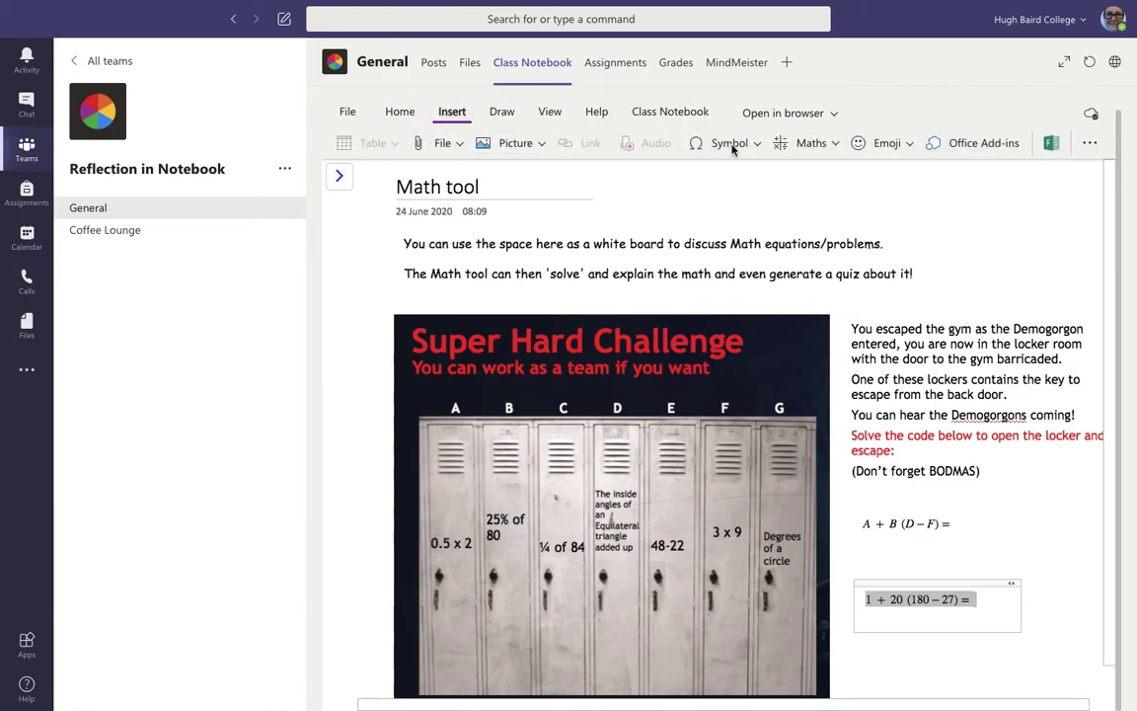
left_click(809, 143)
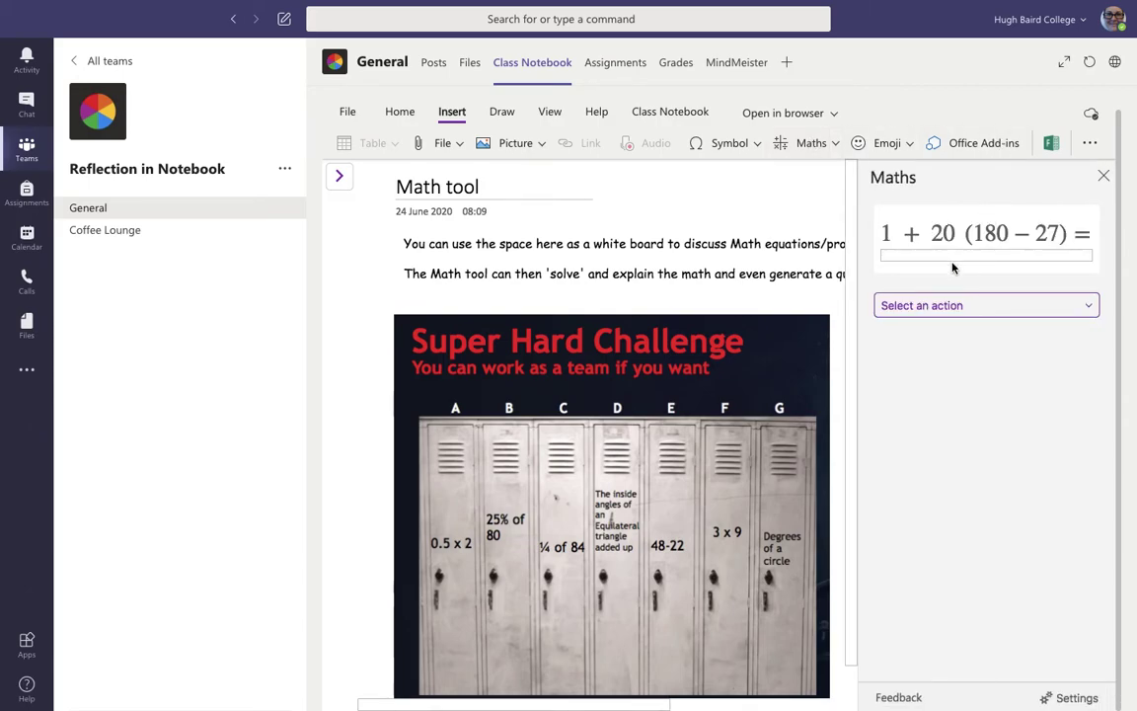
left_click(957, 307)
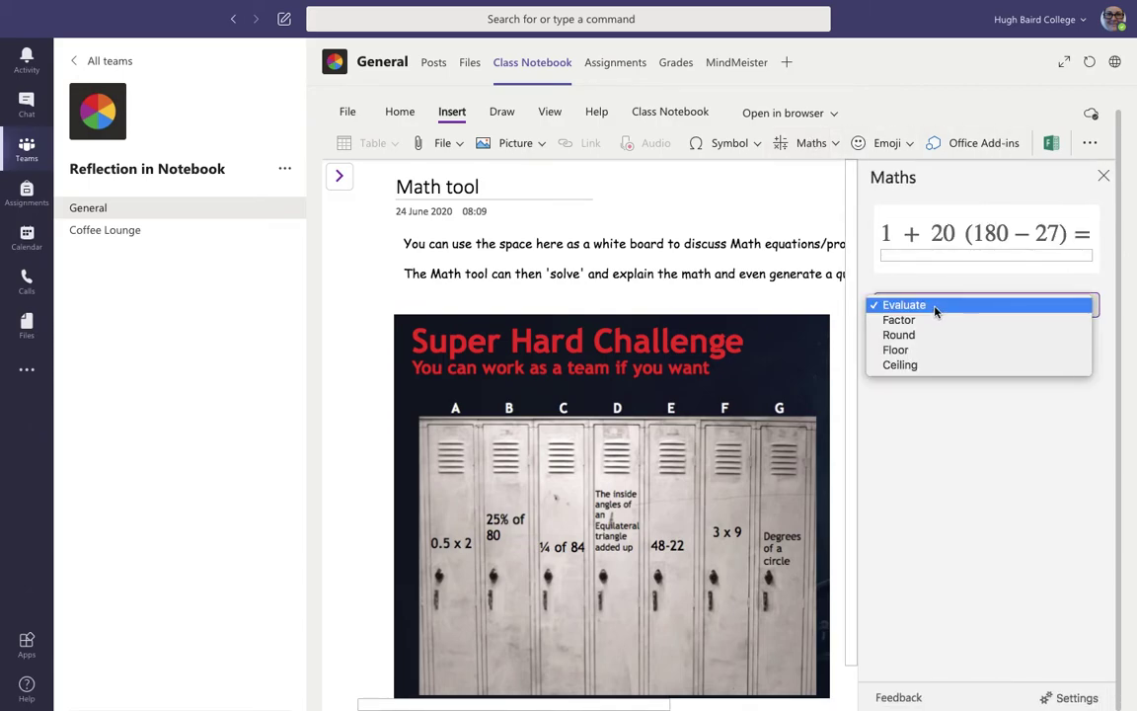
left_click(936, 308)
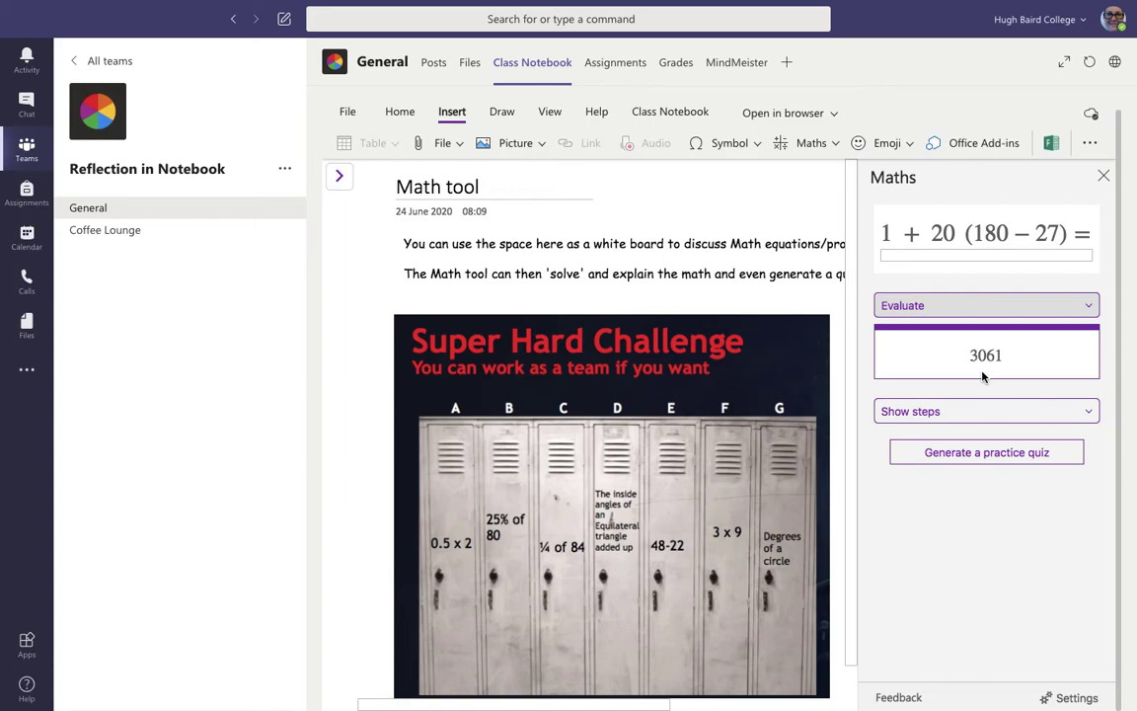
Display and read the Solution Steps for the evaluated equation, then close the Maths tool
left_click(980, 413)
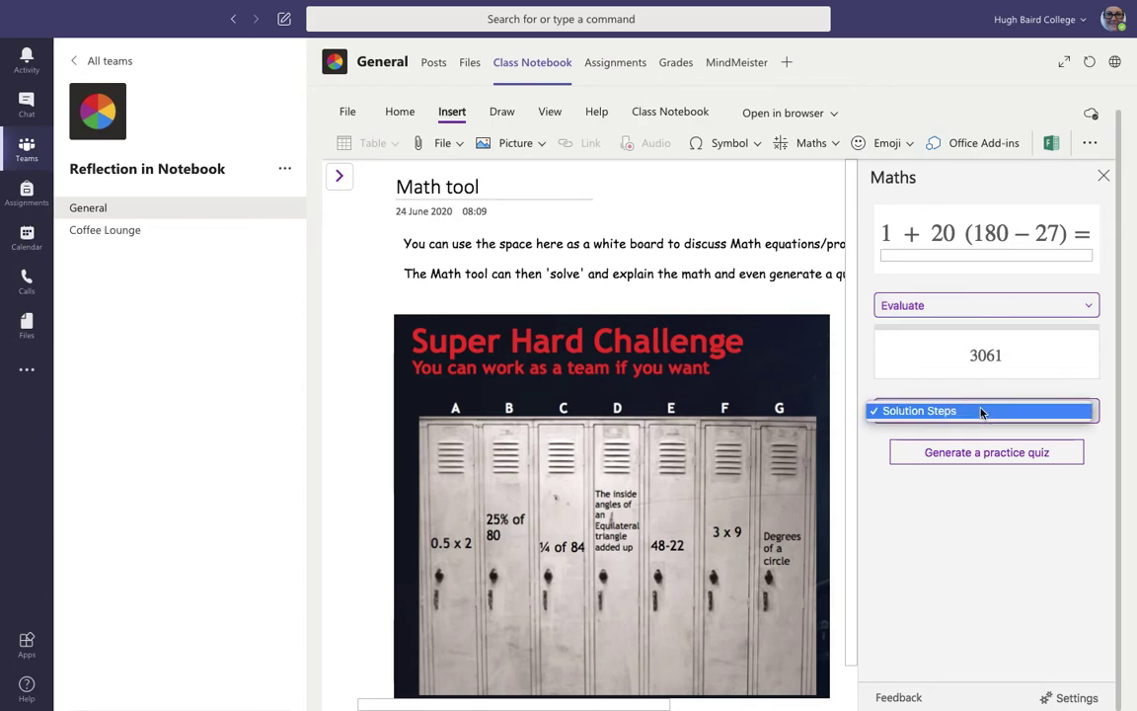
left_click(944, 414)
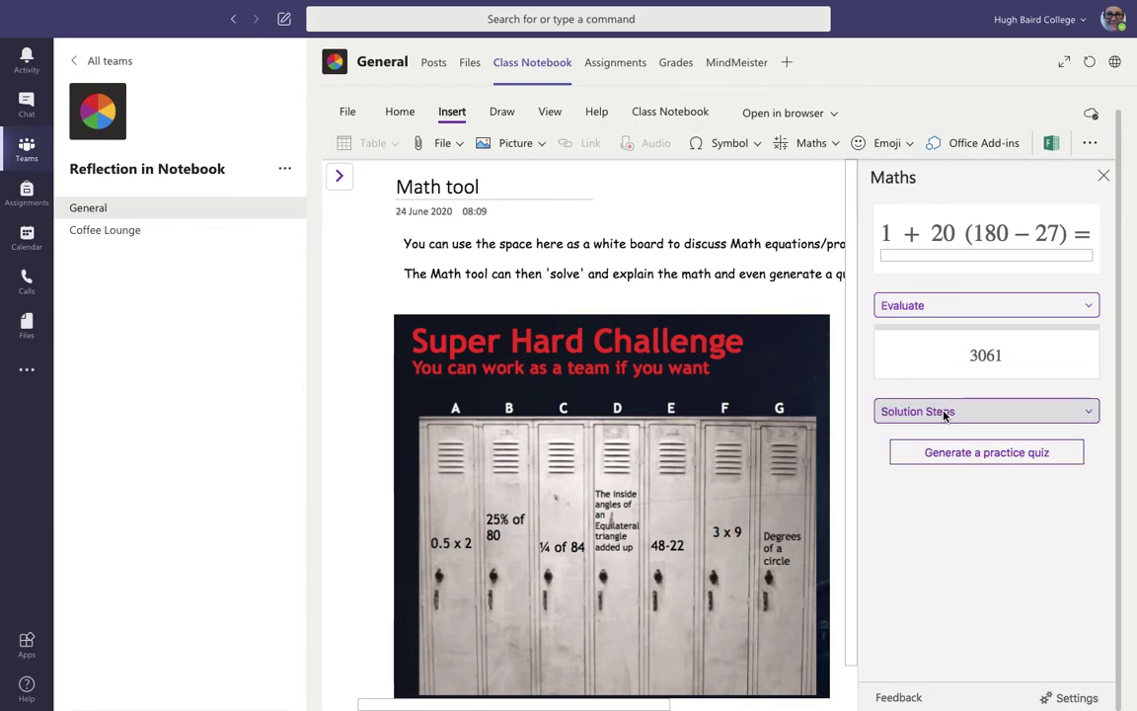
scroll(941, 576, "down", 1)
scroll(941, 575, "down", 2)
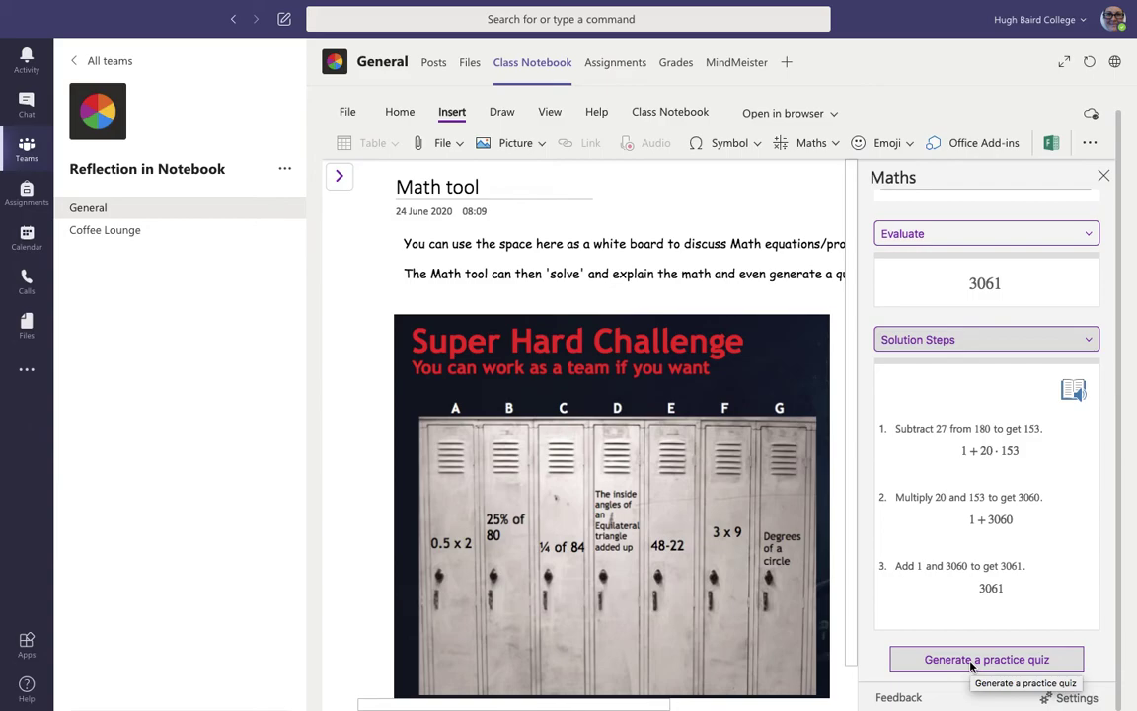
left_click(1105, 177)
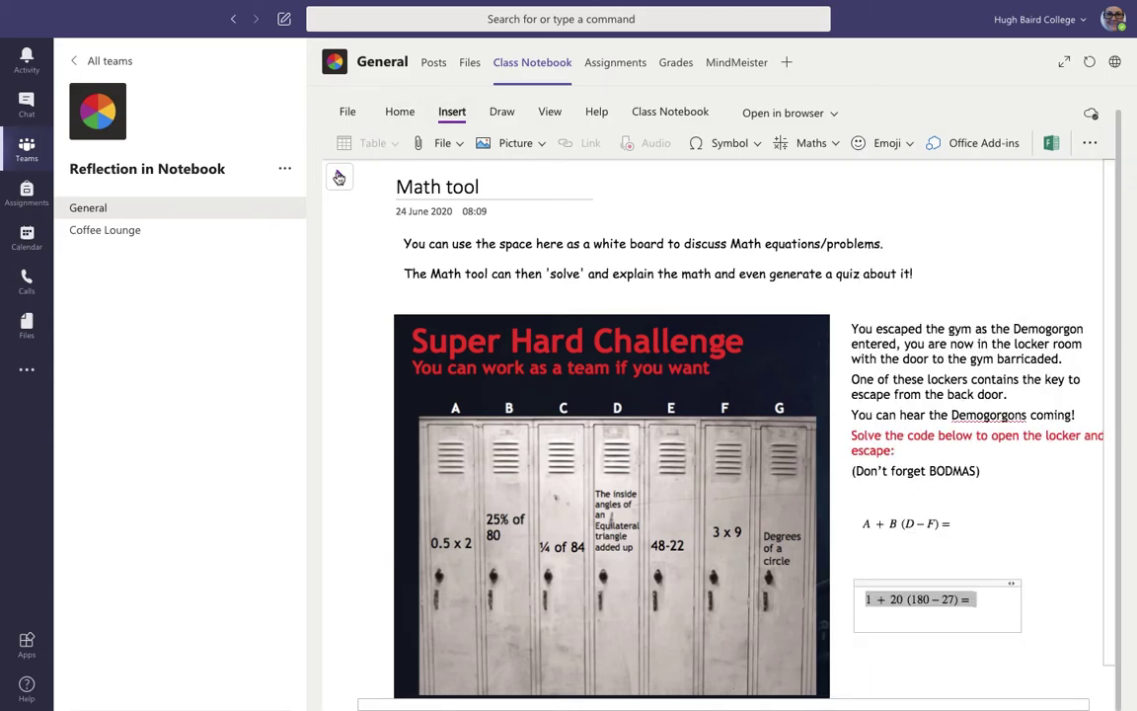
Open the Multi-modal approach page in the Tools section and look over its flashlight activity and goals
left_click(338, 177)
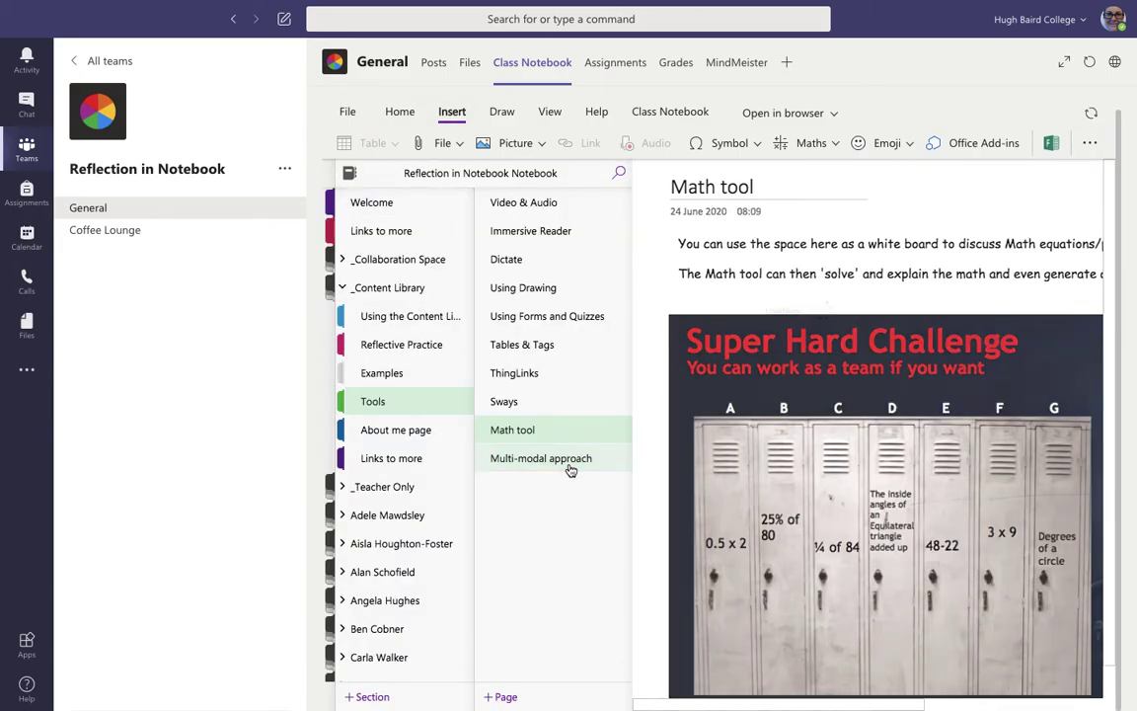
left_click(570, 460)
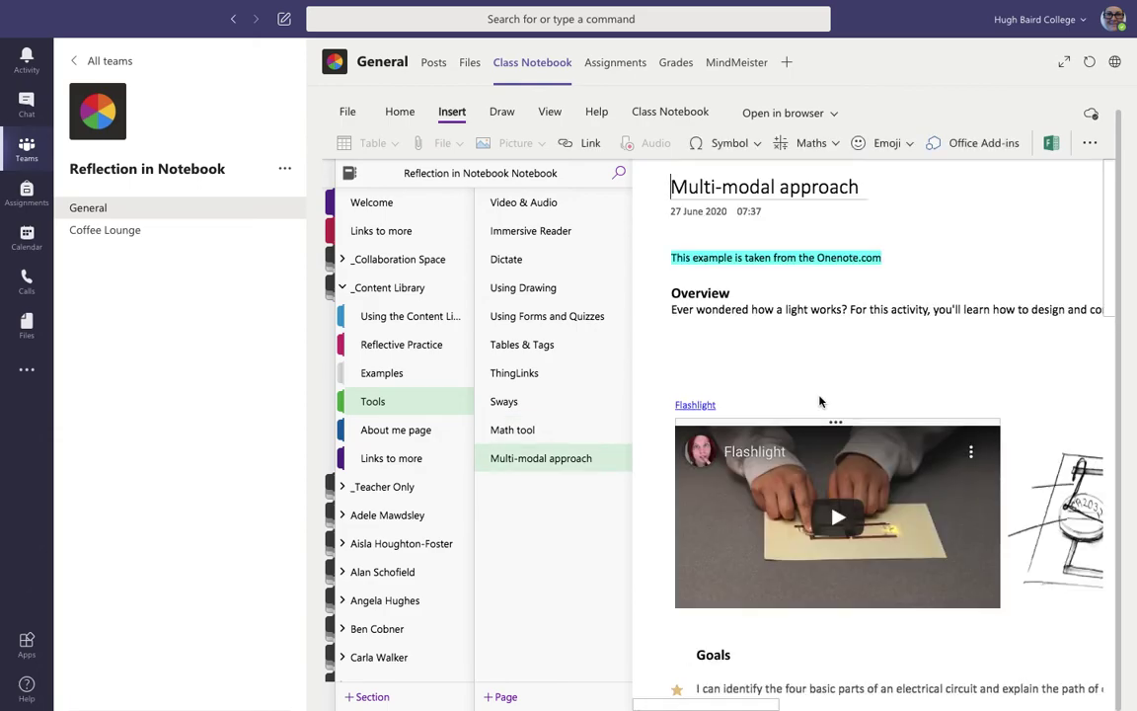
left_click(951, 258)
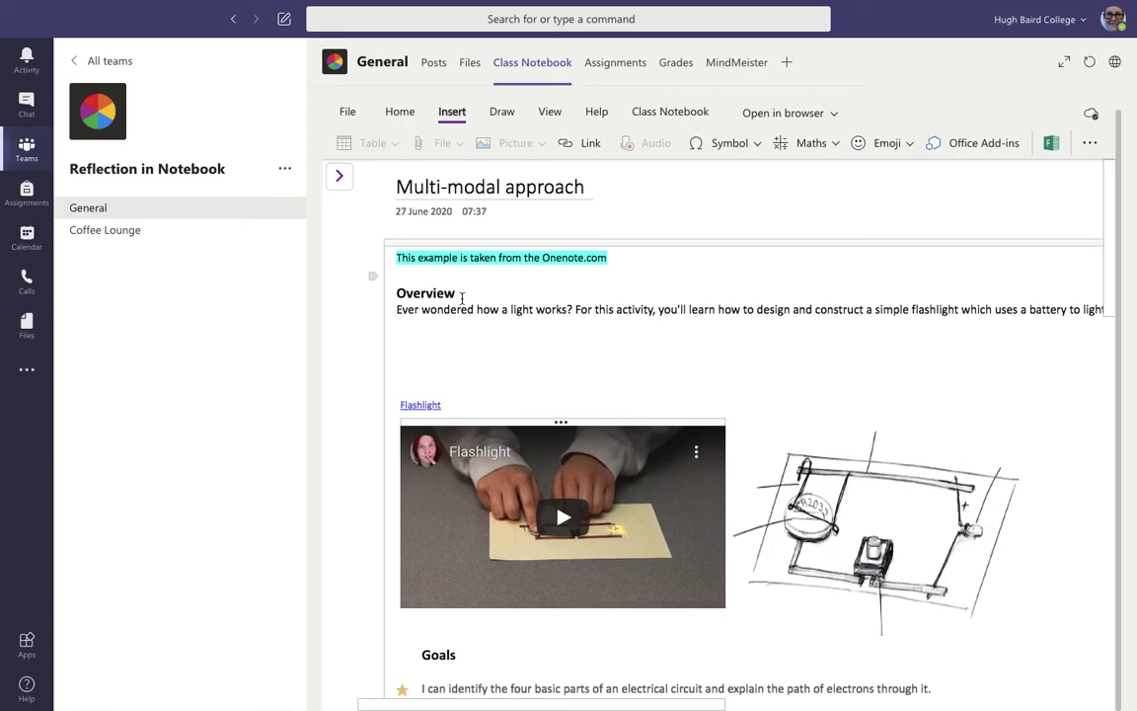
scroll(528, 329, "down", 1)
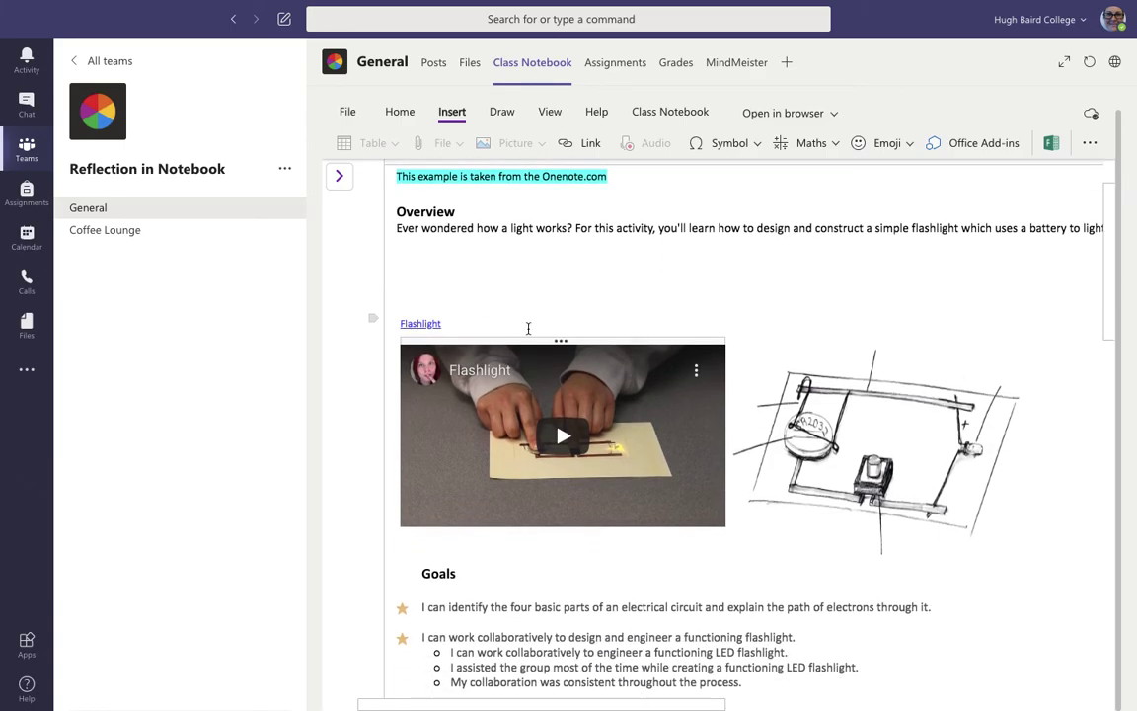
Read through the Multi-modal approach page's video, goals, Work List and circuit component table down to the flashlight design task
scroll(528, 328, "up", 1)
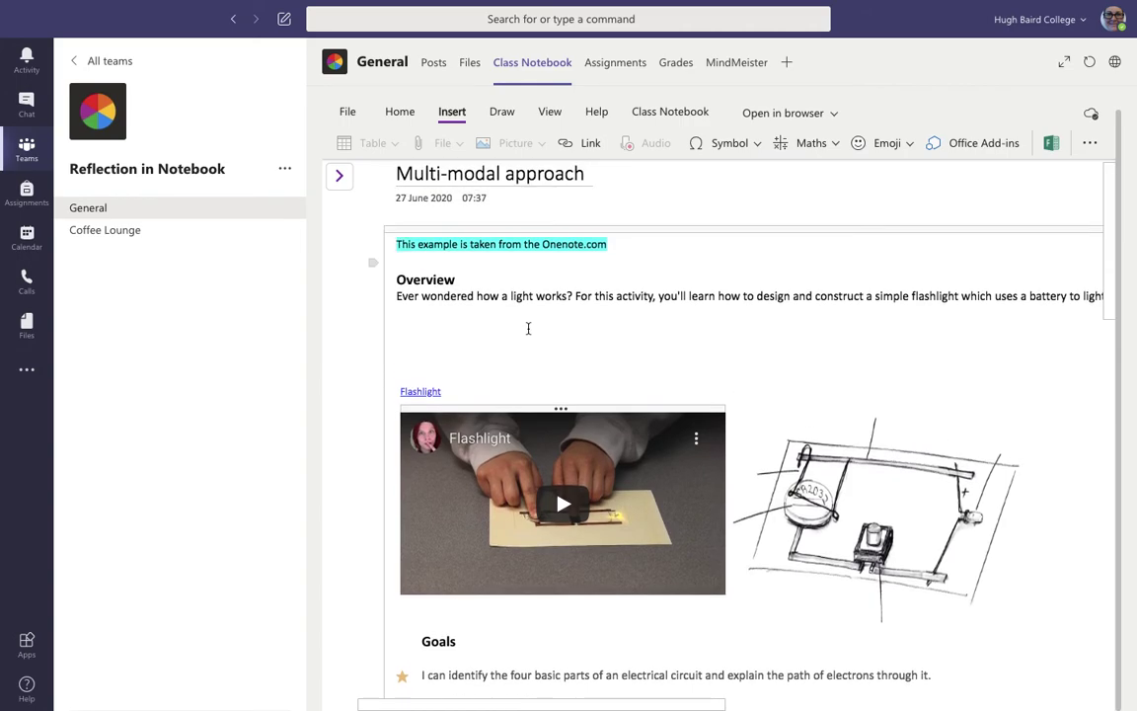
scroll(528, 328, "down", 1)
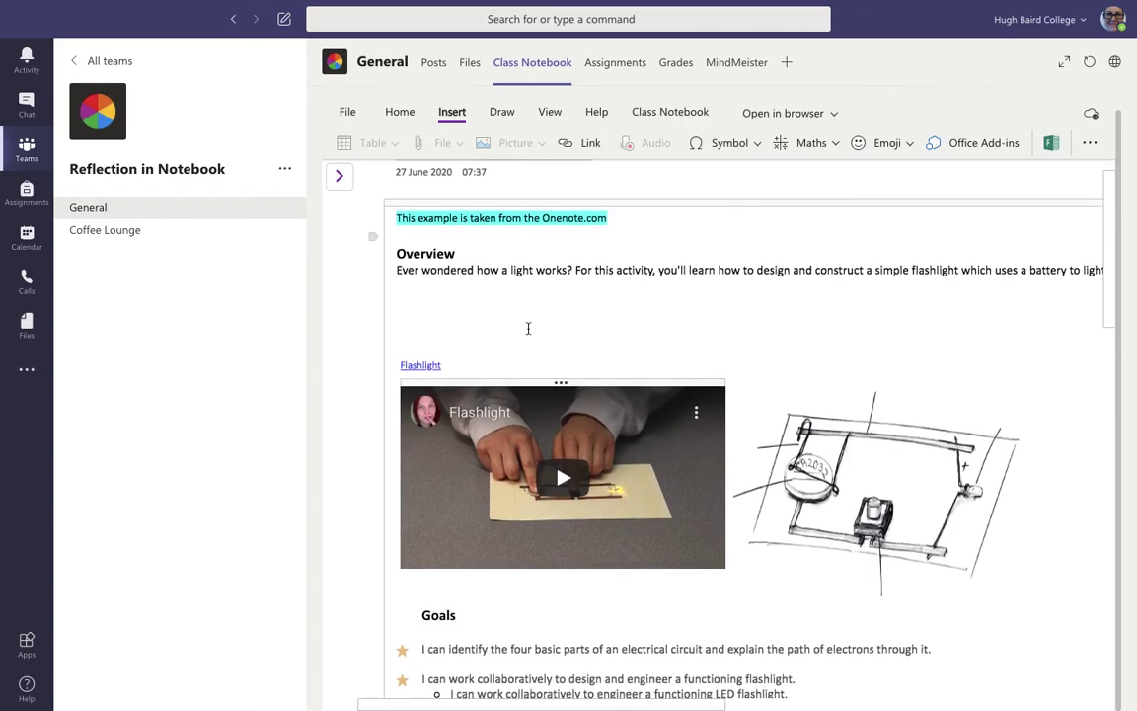
scroll(528, 329, "down", 2)
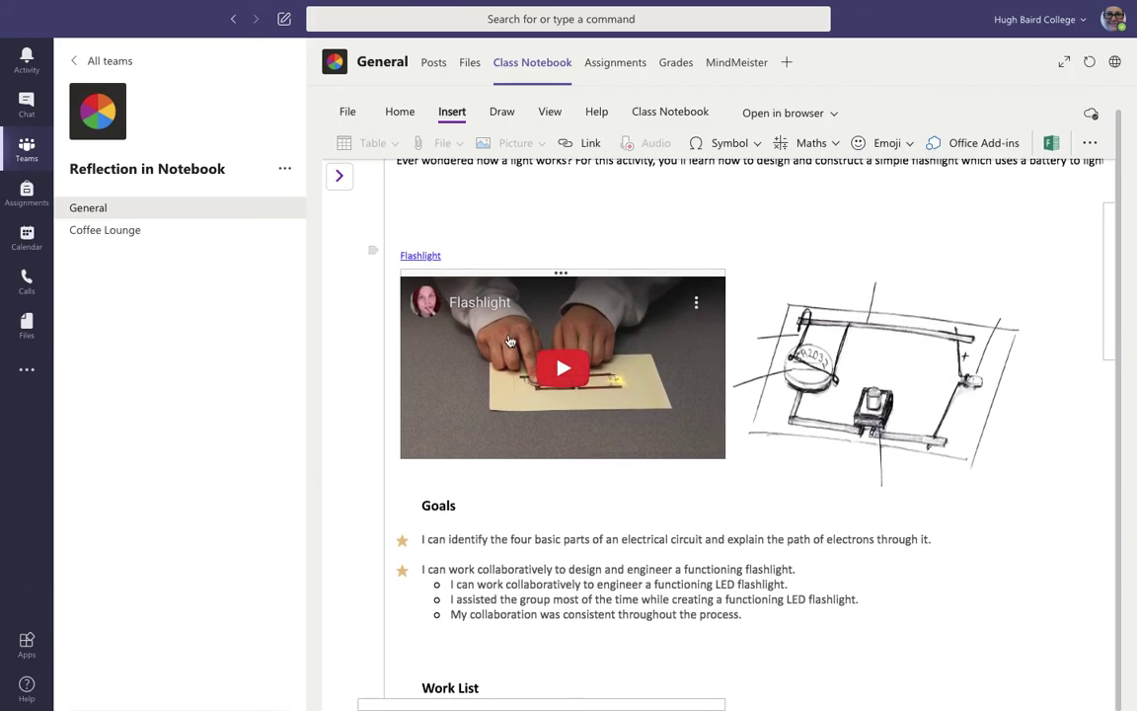
scroll(845, 457, "down", 2)
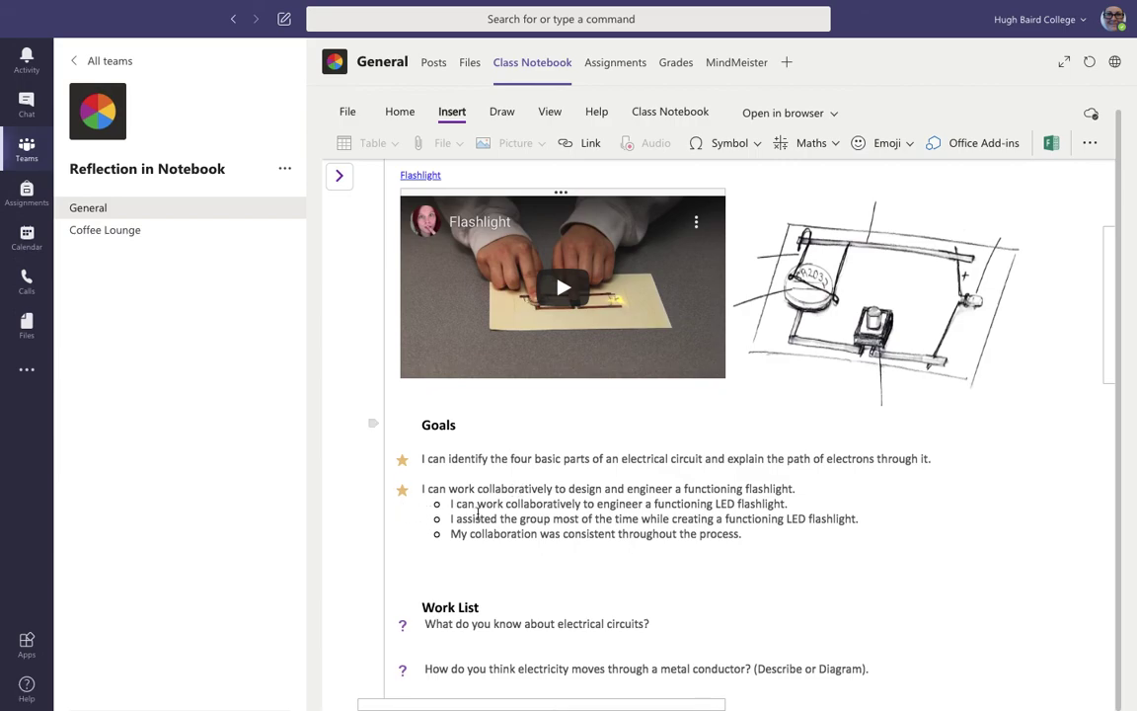
scroll(653, 573, "down", 5)
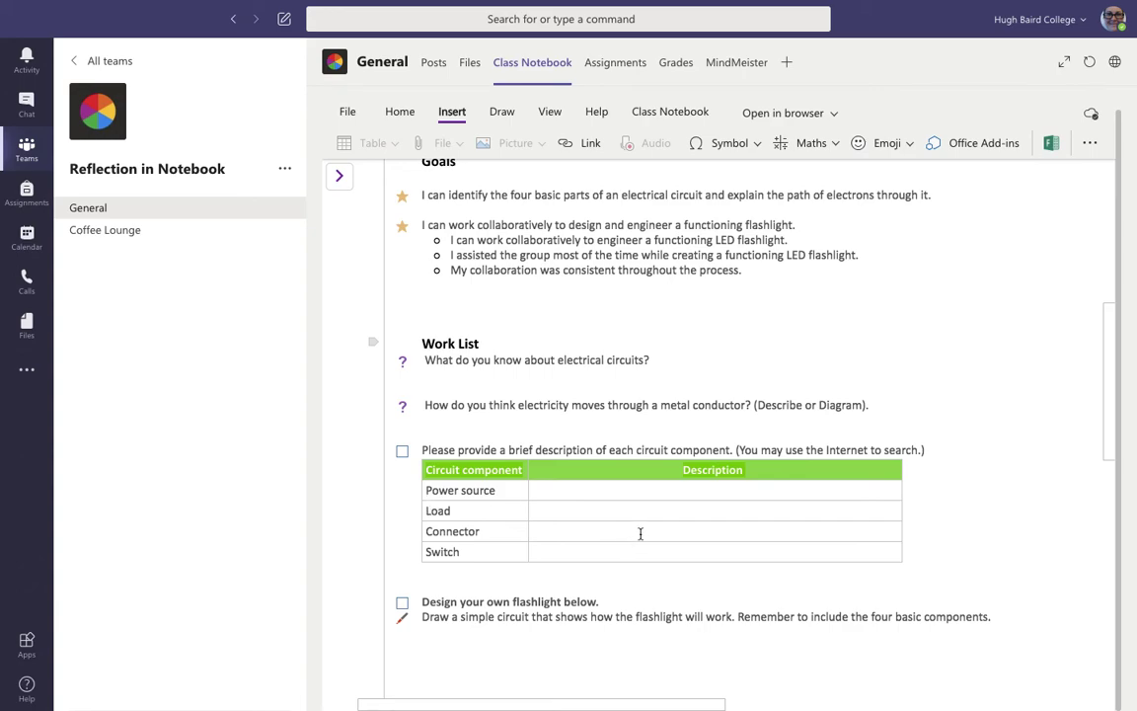
scroll(602, 550, "down", 4)
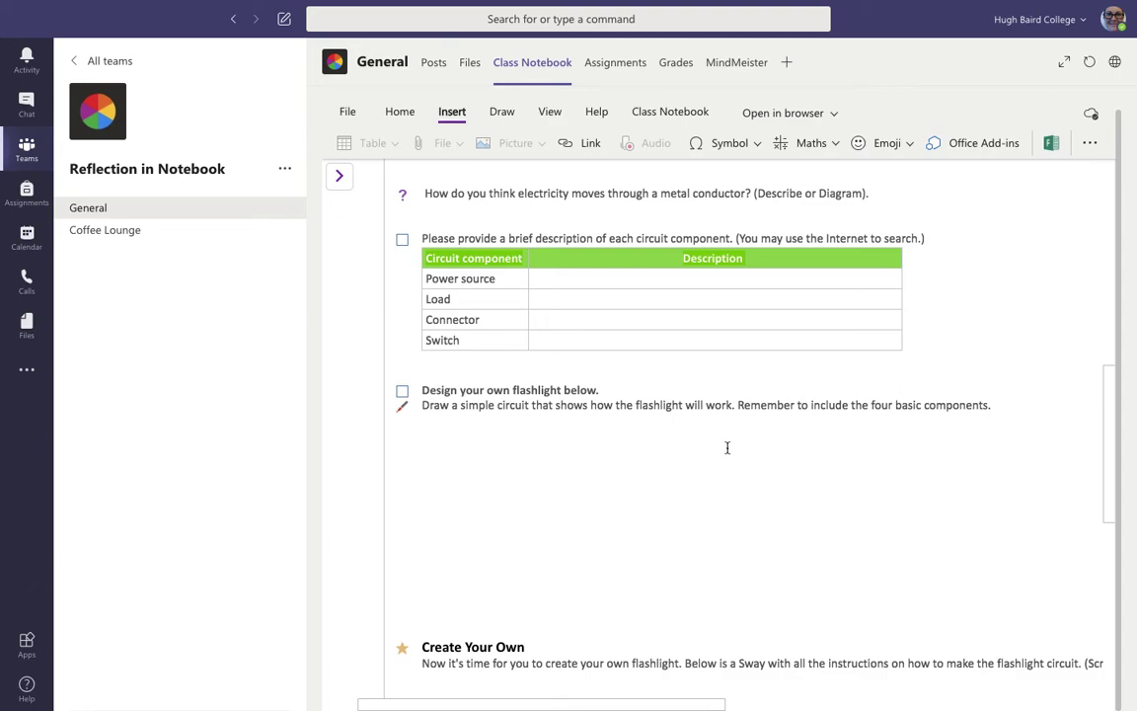
Look through the embedded #Flashlight Sway under Create Your Own, from the start to its Troubleshooting section and back
scroll(727, 449, "down", 6)
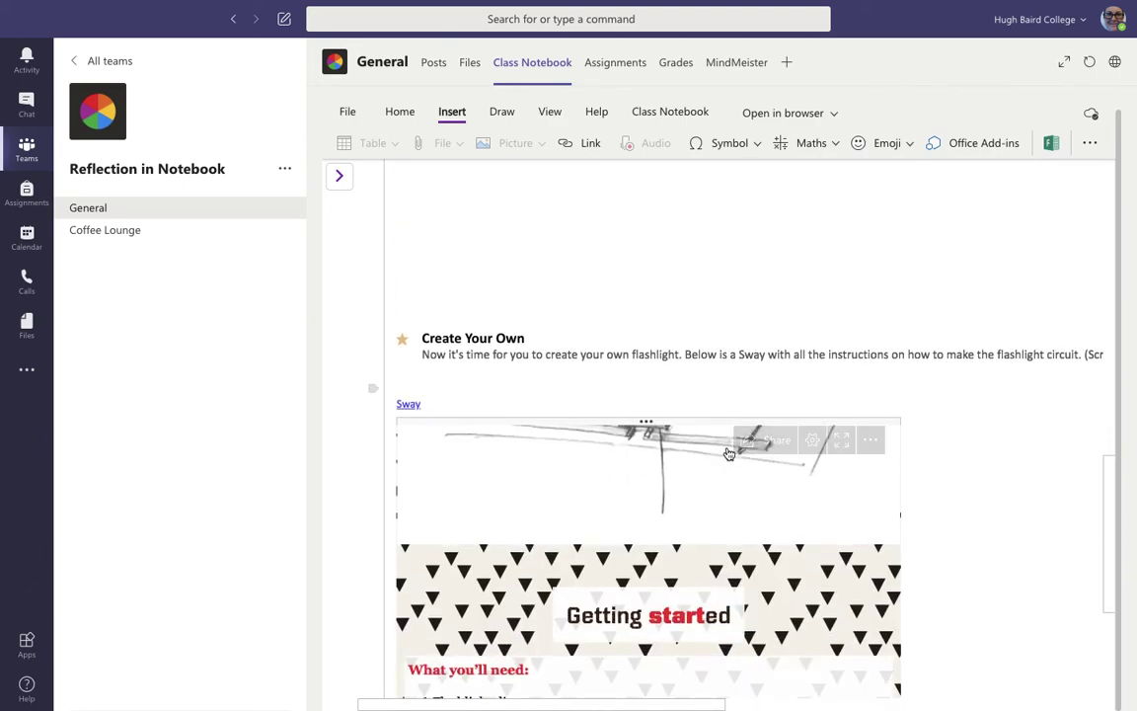
scroll(727, 453, "down", 5)
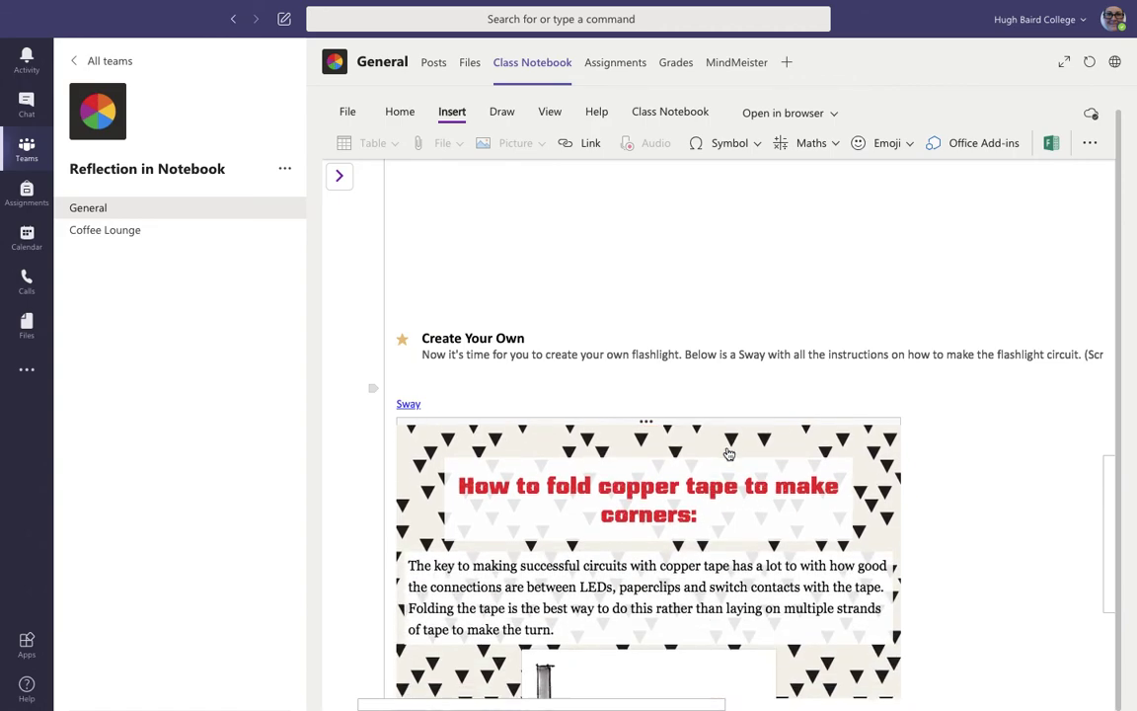
scroll(728, 453, "down", 5)
scroll(957, 460, "down", 1)
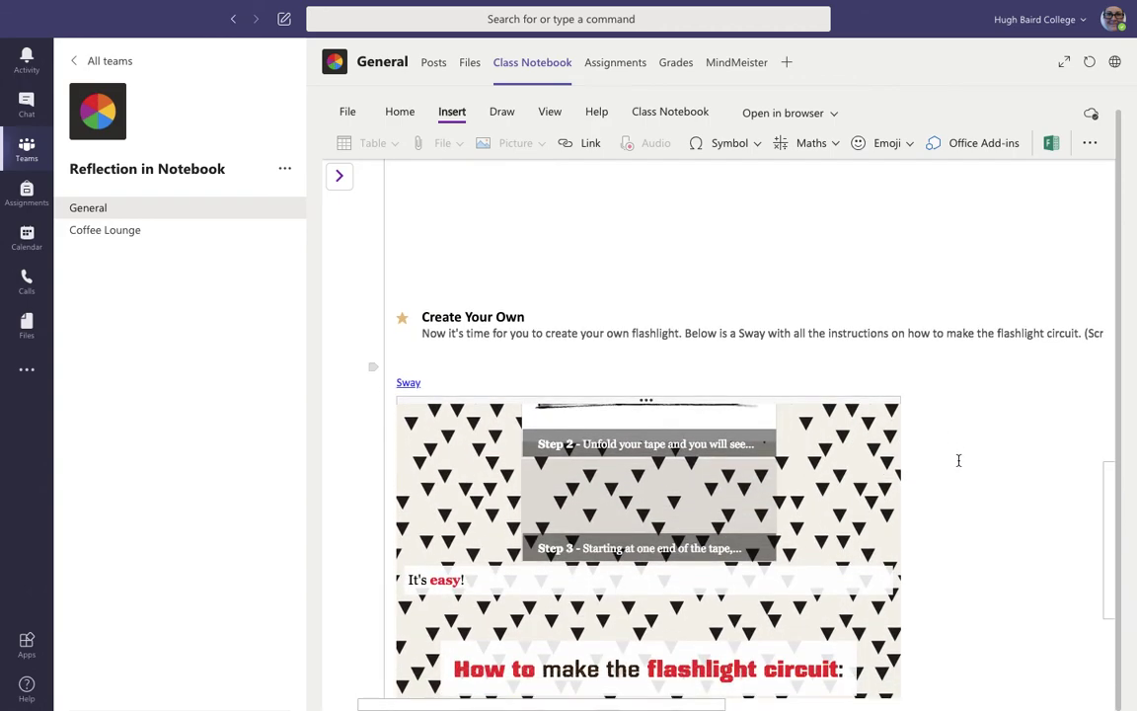
scroll(957, 460, "down", 5)
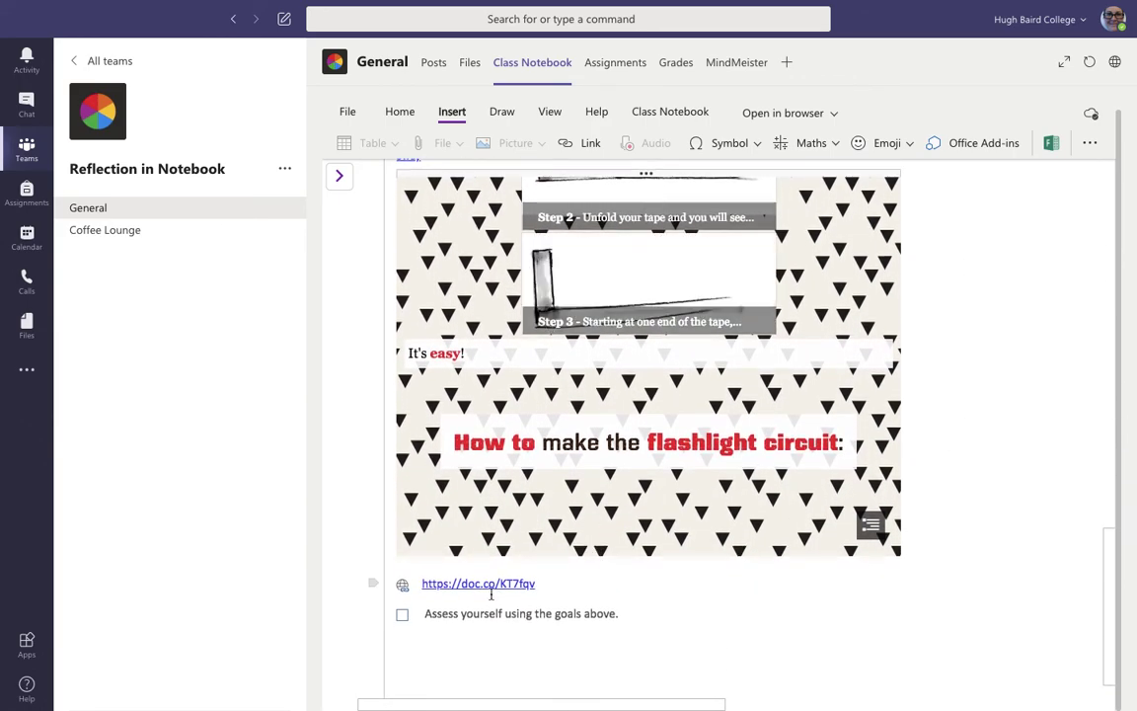
scroll(703, 398, "up", 3)
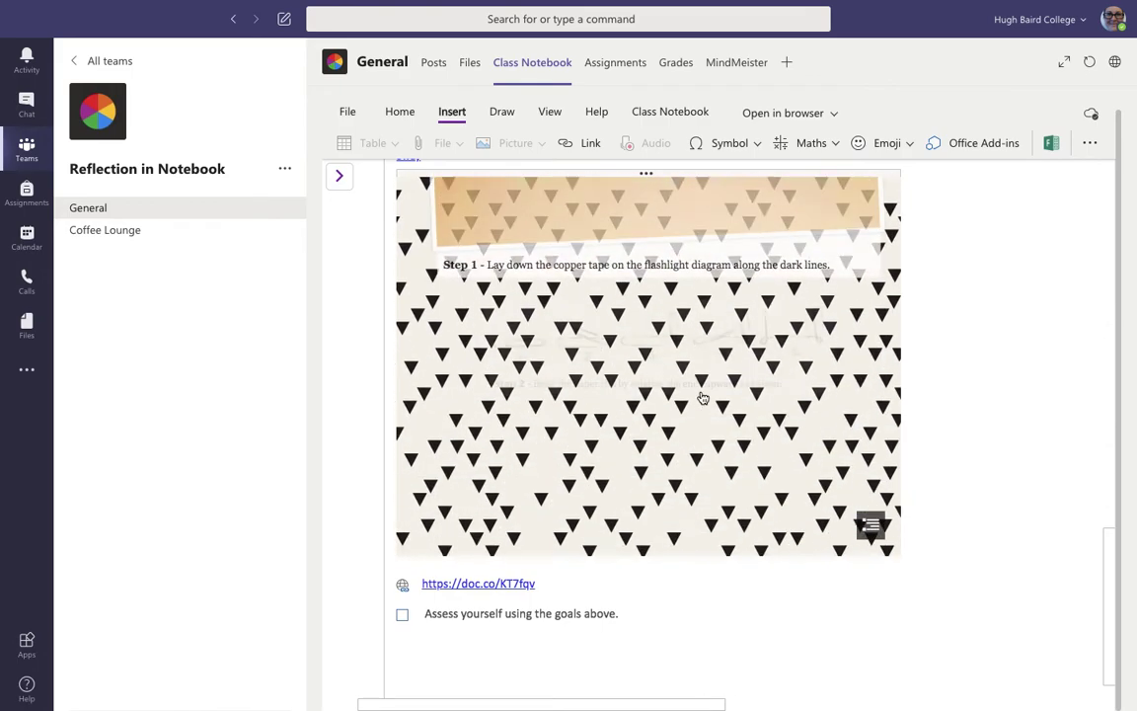
scroll(703, 397, "down", 6)
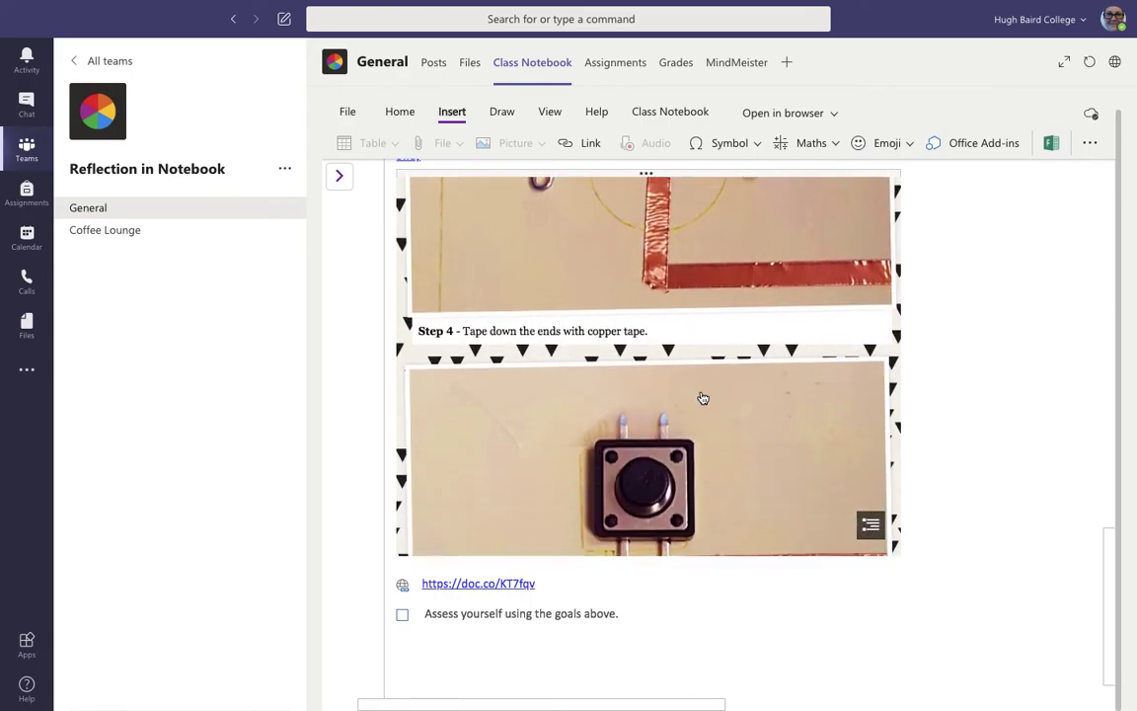
scroll(703, 397, "down", 6)
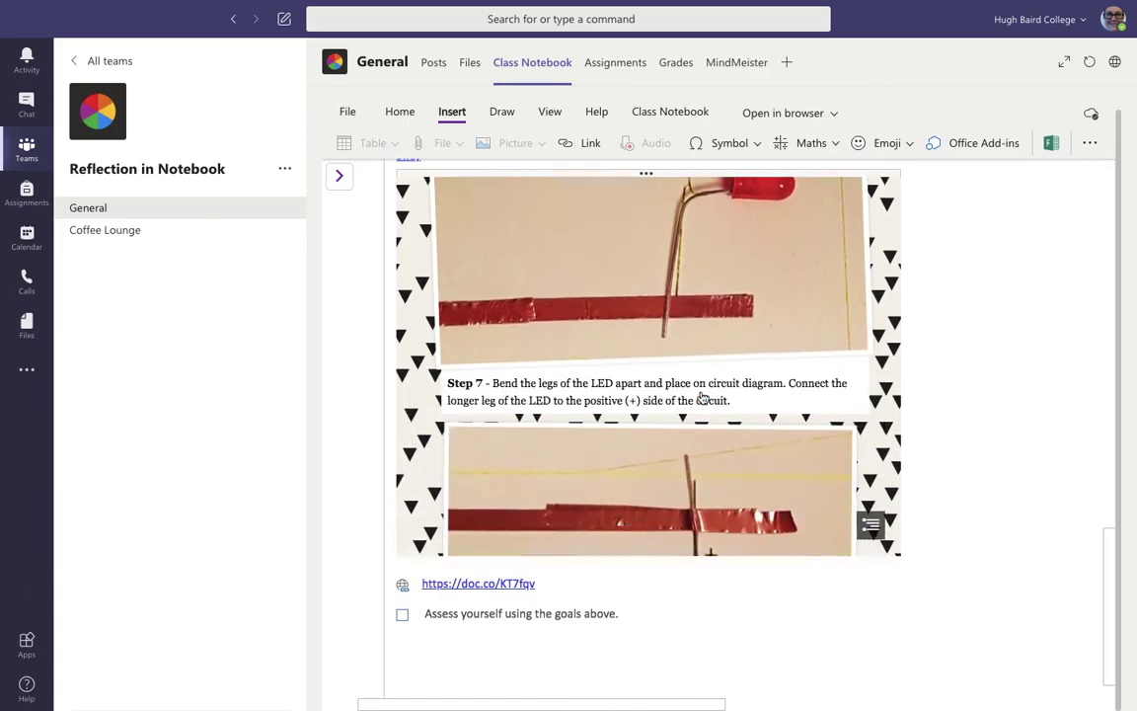
scroll(702, 398, "down", 3)
scroll(703, 398, "down", 8)
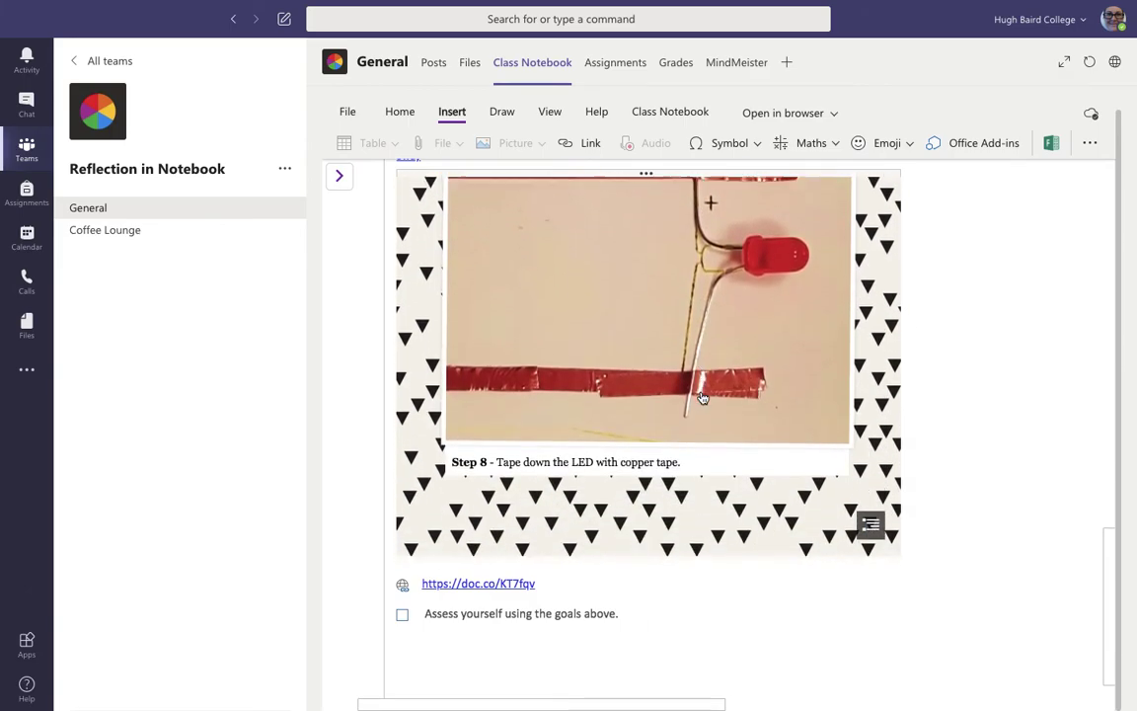
scroll(703, 398, "up", 15)
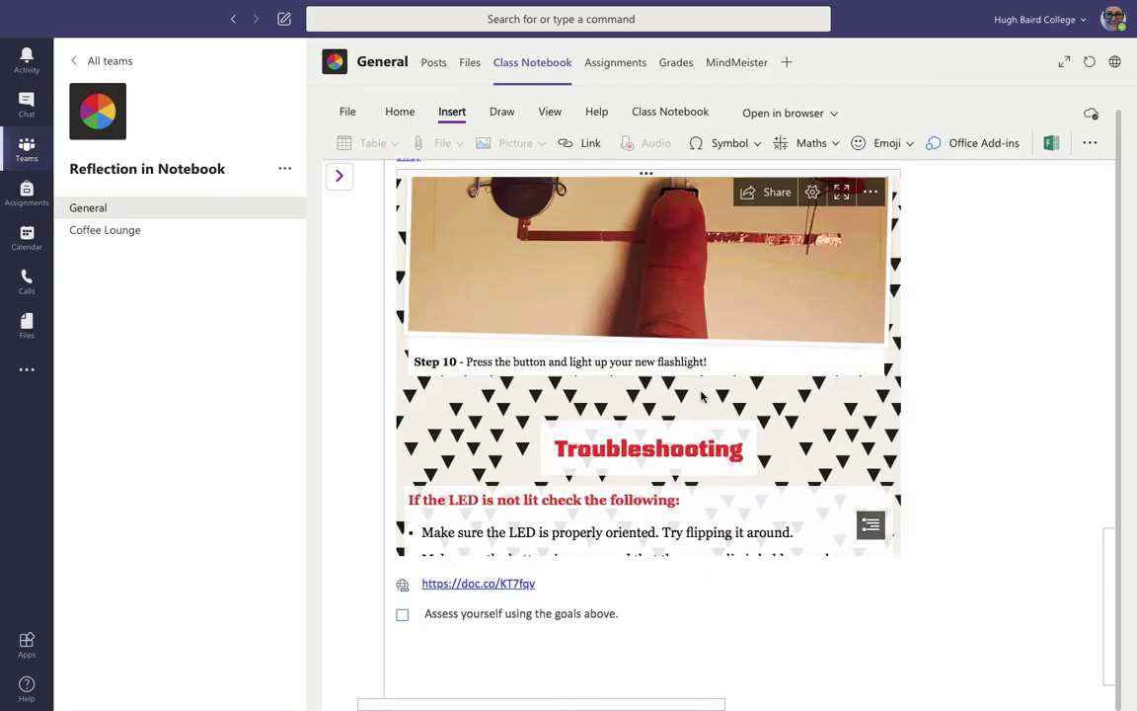
scroll(965, 304, "up", 8)
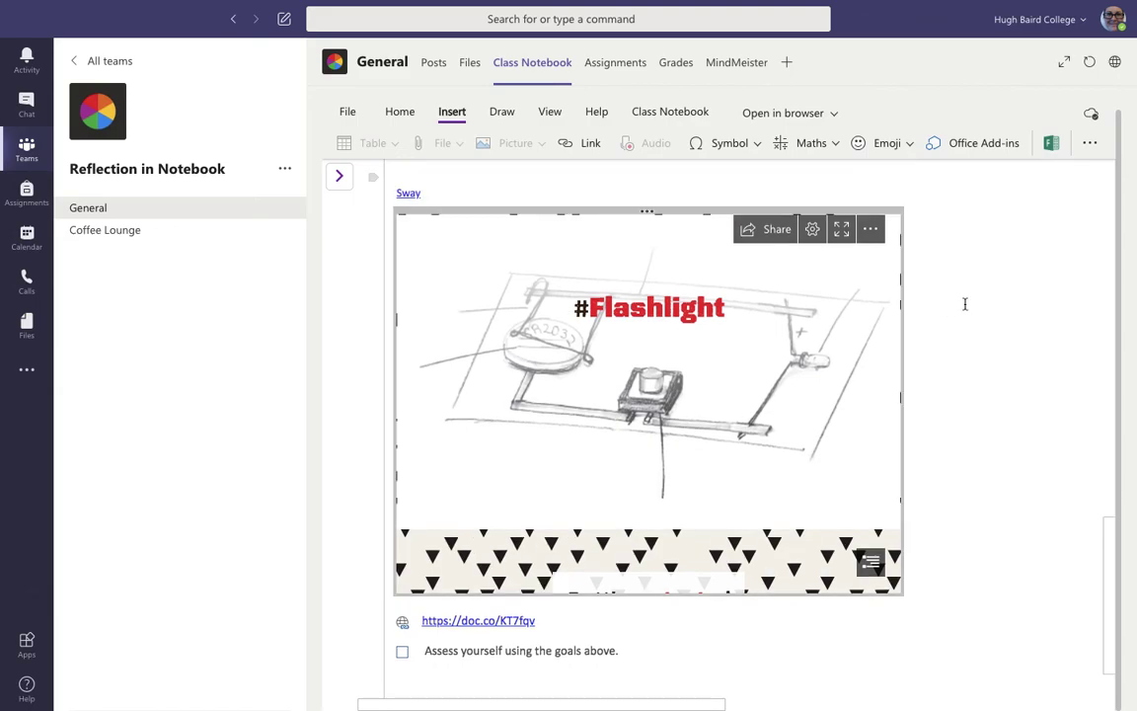
Read the OneNote Tips placed beside the flashlight activity and return to the start of the Multi-modal approach page
scroll(965, 304, "right", 6)
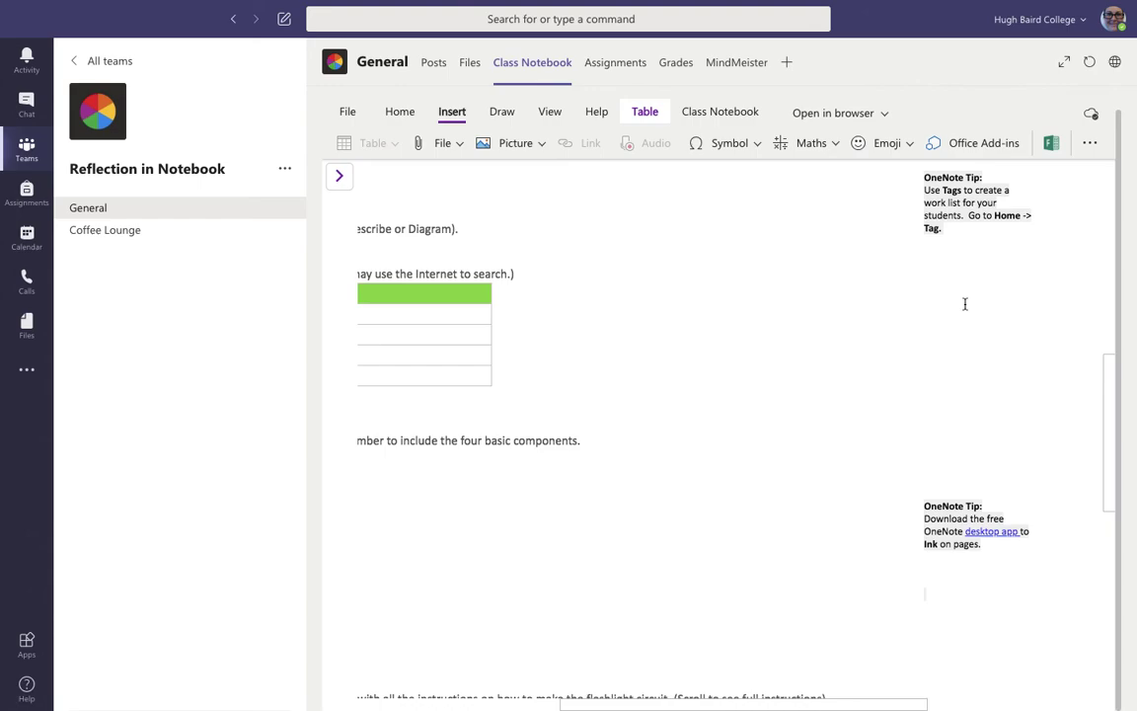
left_click(731, 364)
scroll(731, 364, "left", 6)
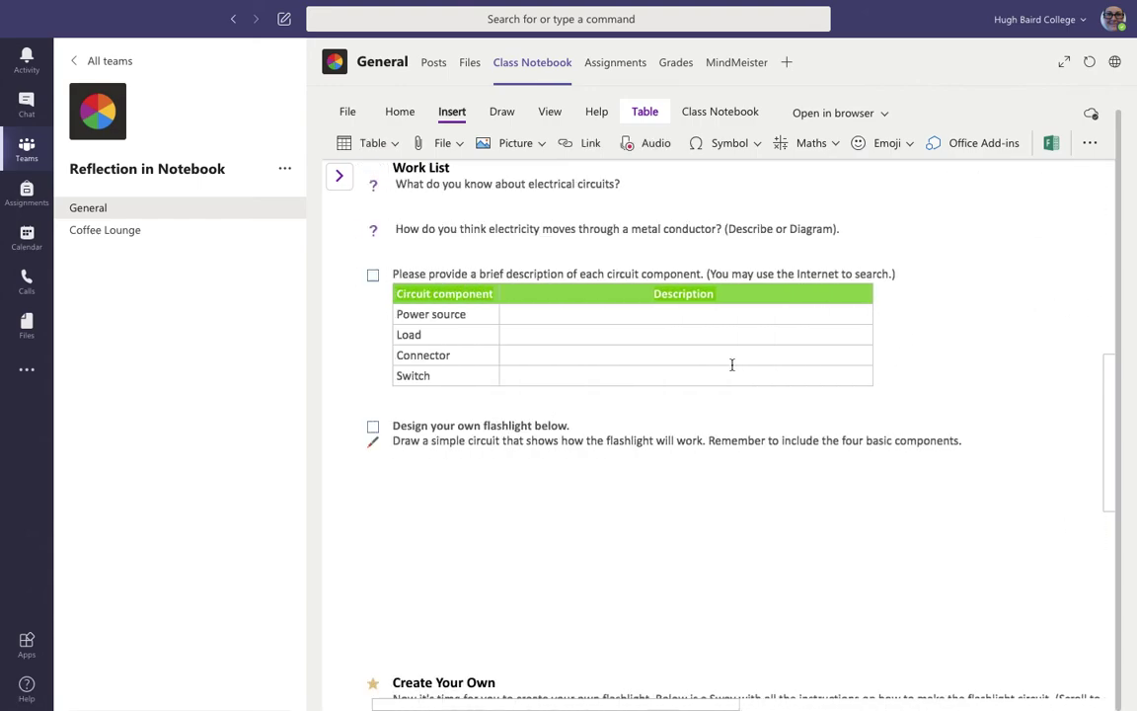
scroll(732, 364, "up", 10)
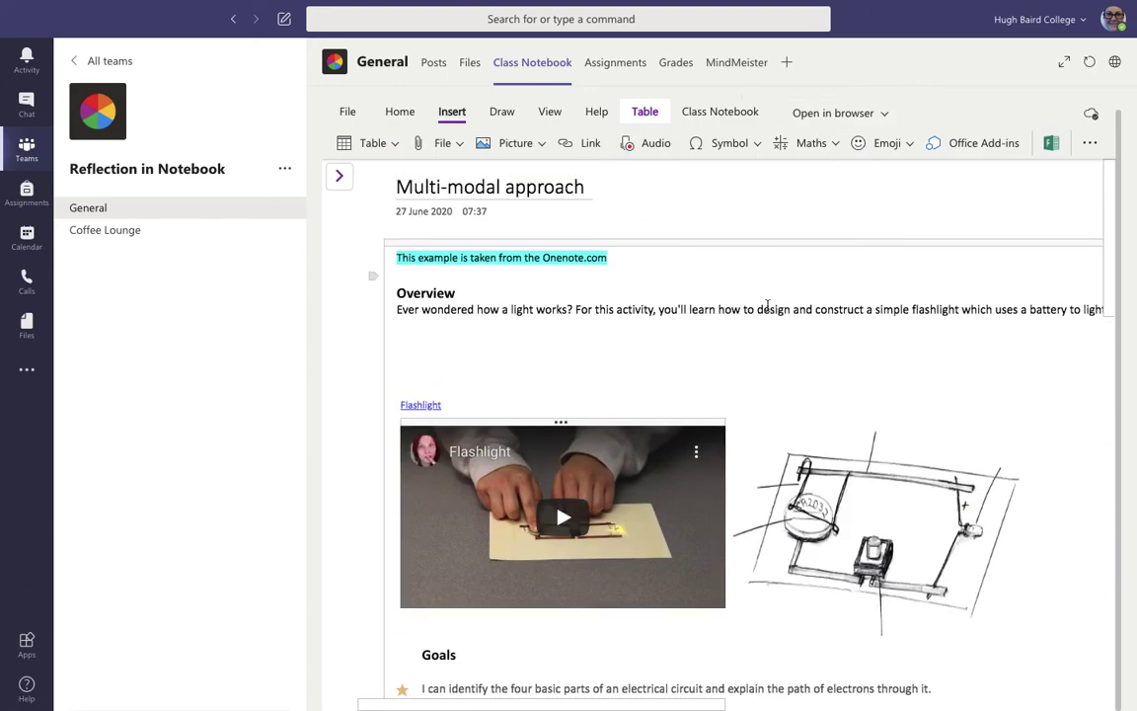
scroll(807, 293, "right", 8)
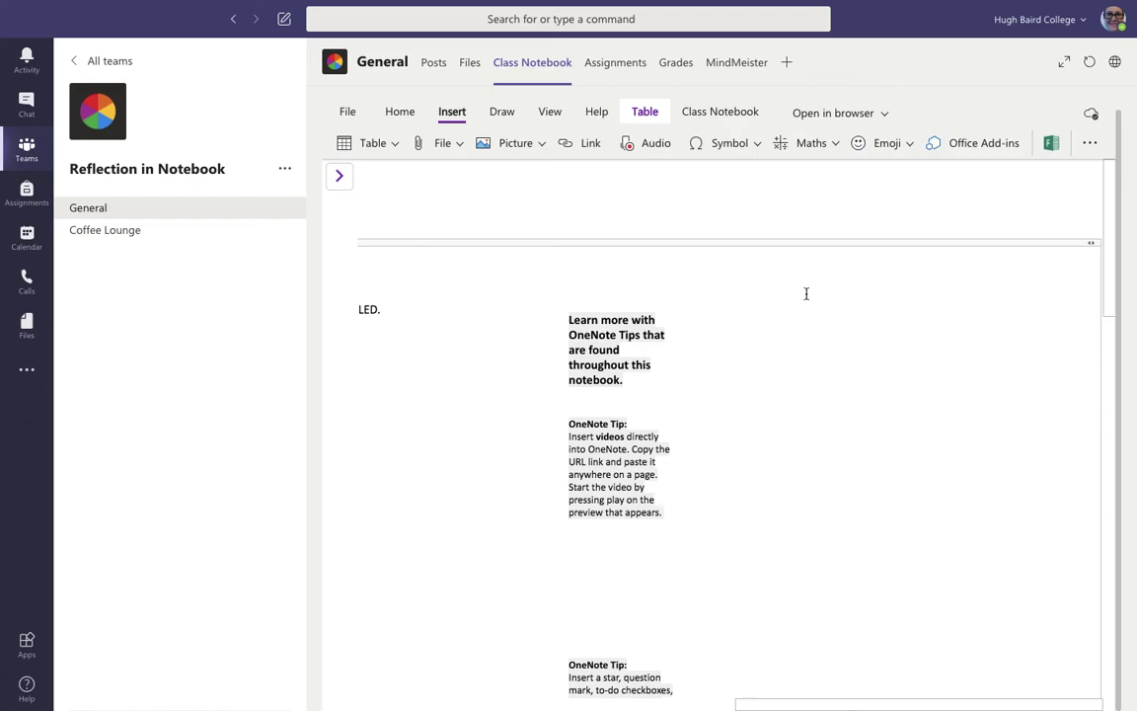
scroll(728, 391, "down", 4)
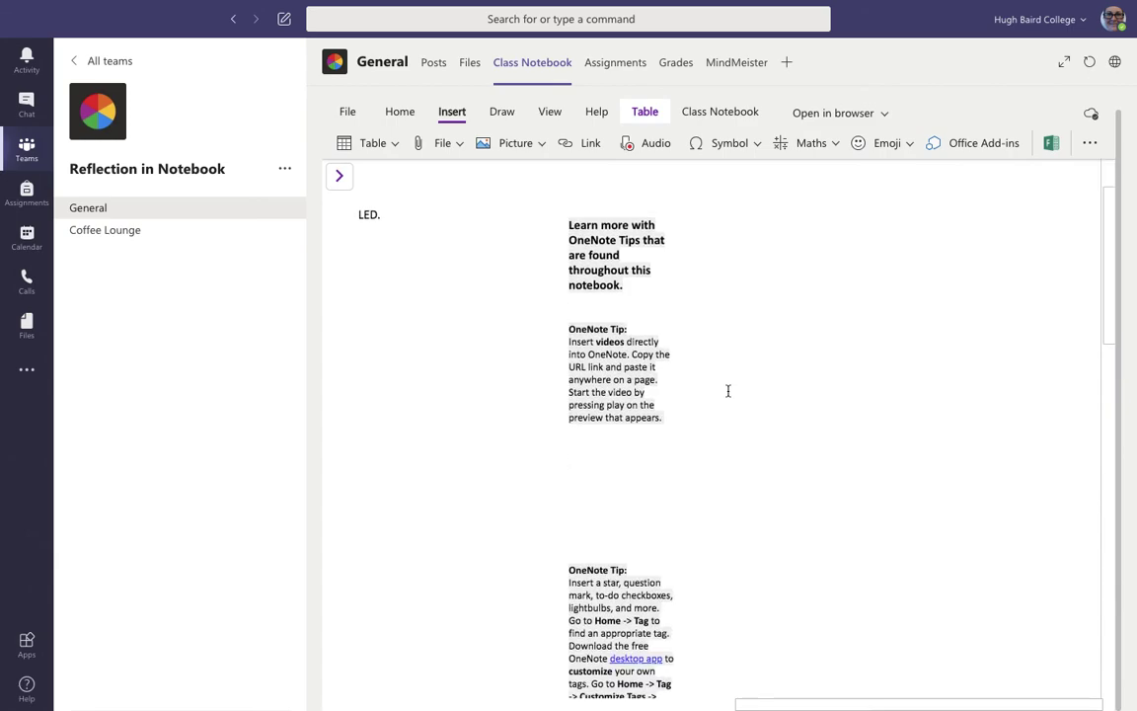
scroll(728, 391, "down", 2)
scroll(727, 391, "down", 3)
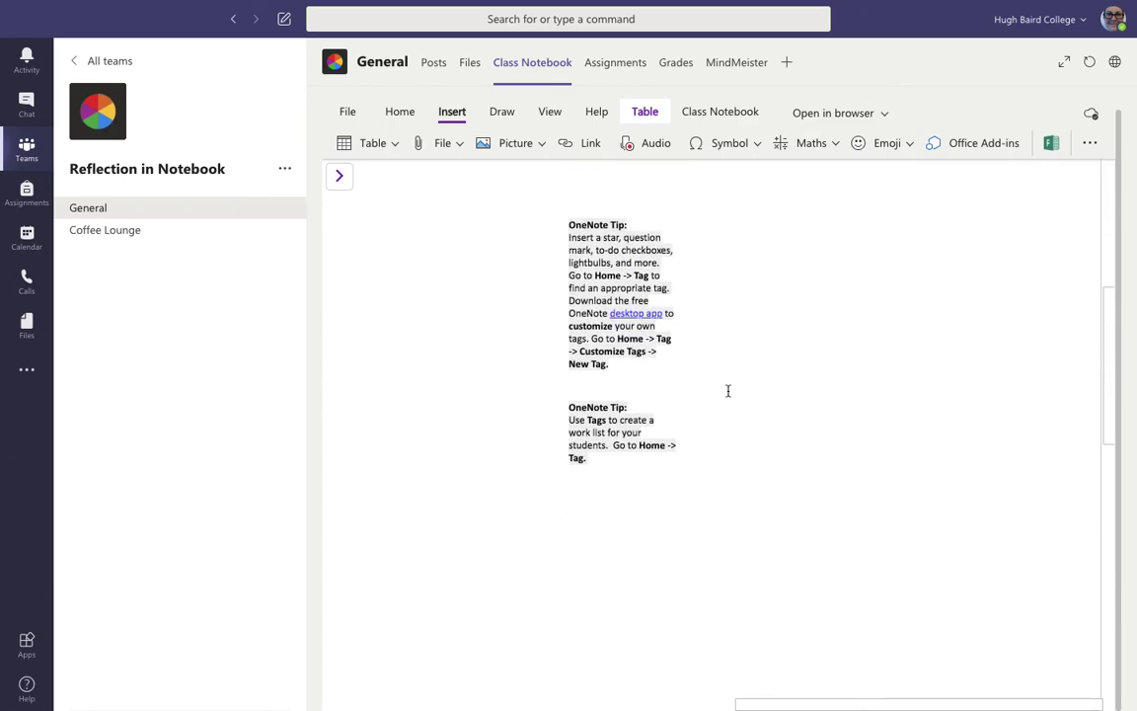
scroll(728, 391, "left", 8)
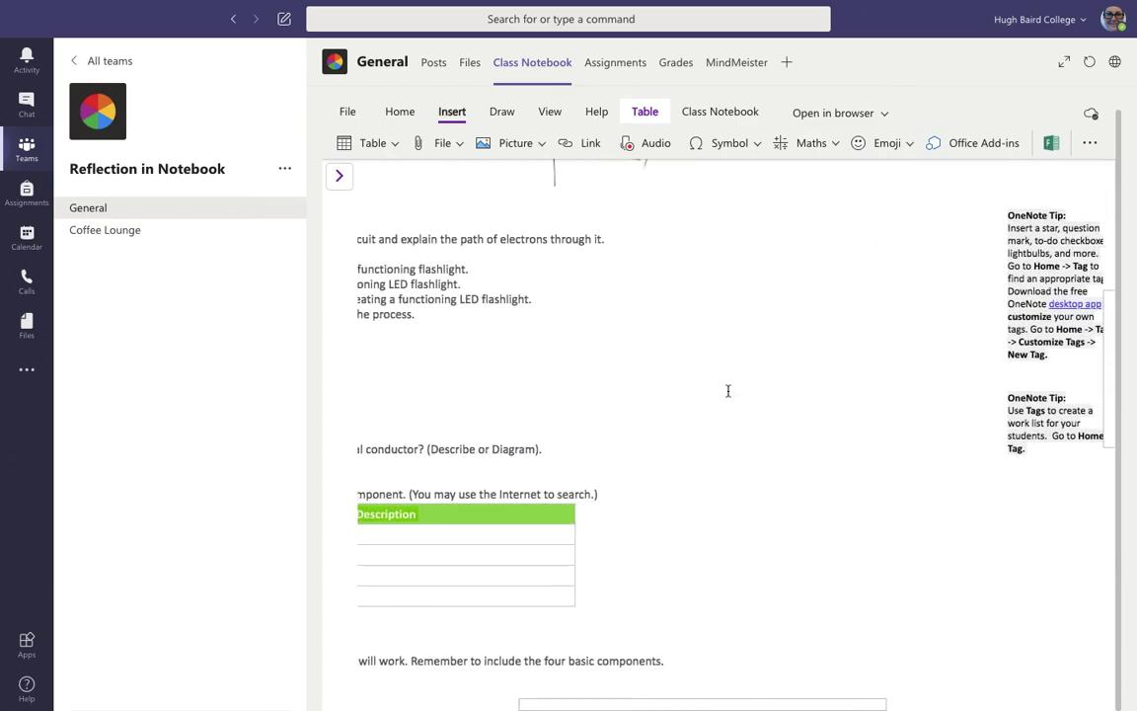
scroll(727, 391, "up", 9)
scroll(728, 391, "left", 8)
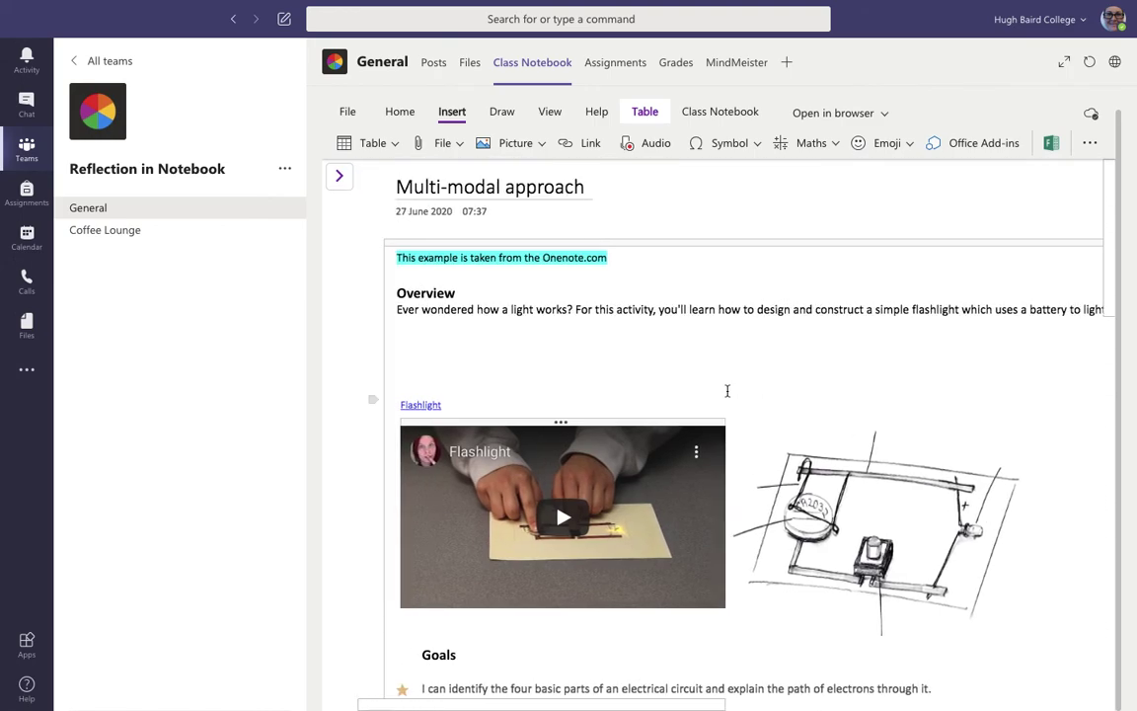
Expand the _Collaboration Space section group and open its section on using the Collaboration Space
left_click(338, 176)
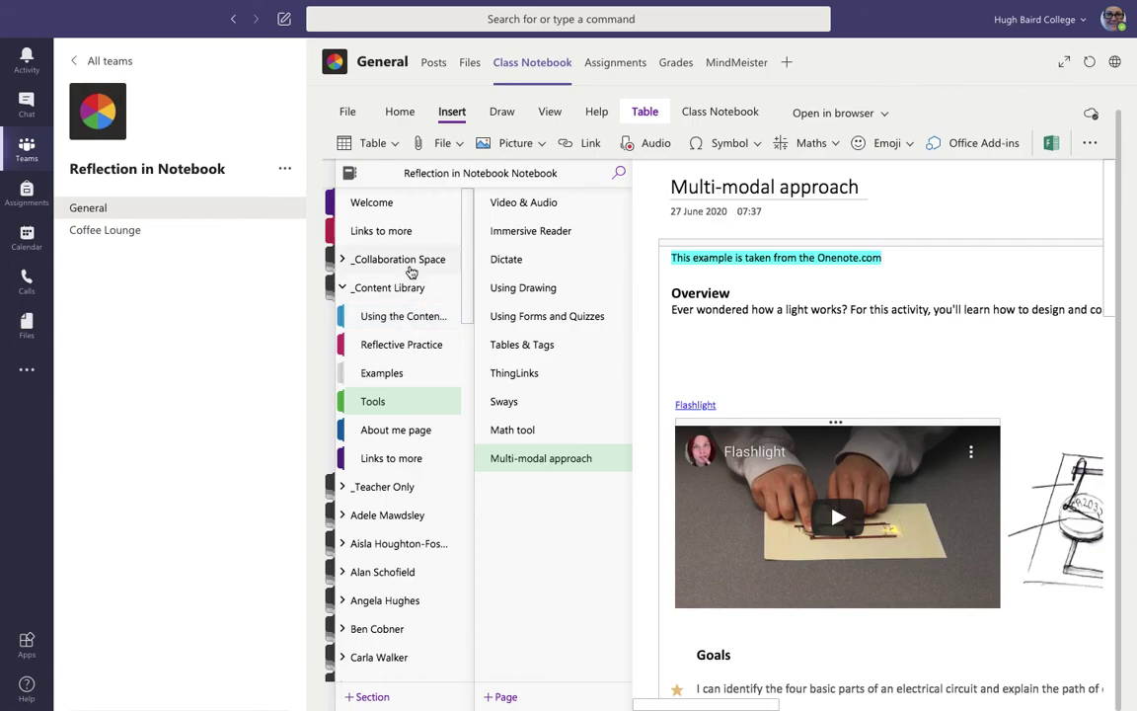
left_click(411, 263)
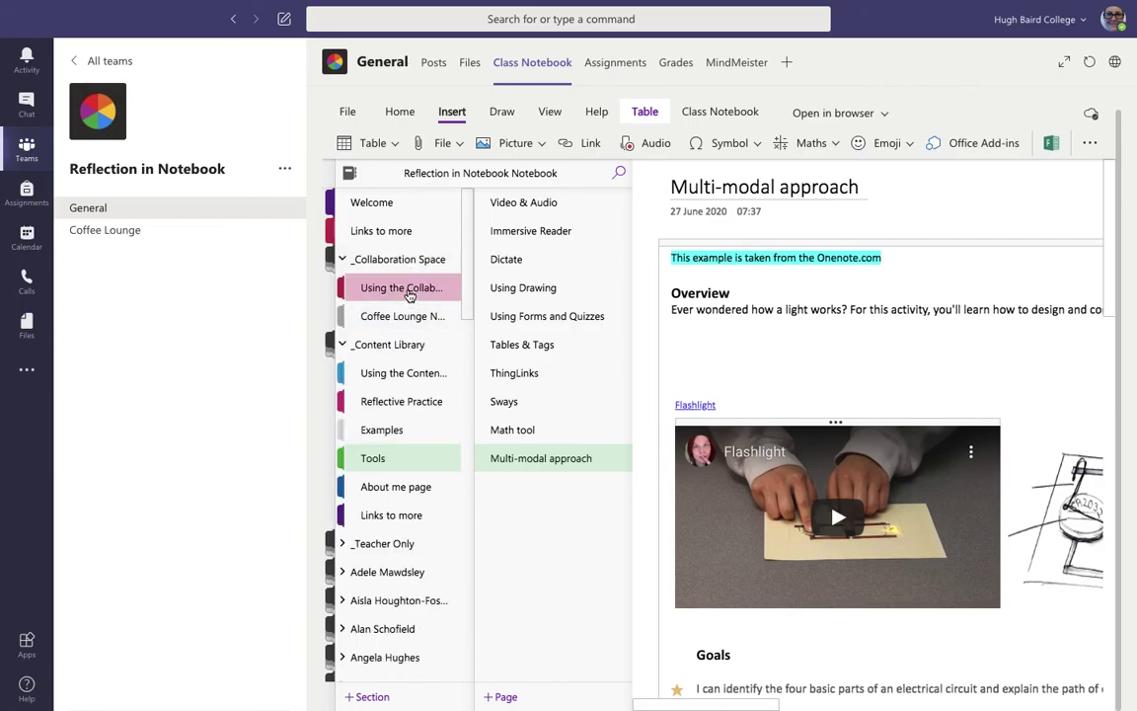
left_click(409, 296)
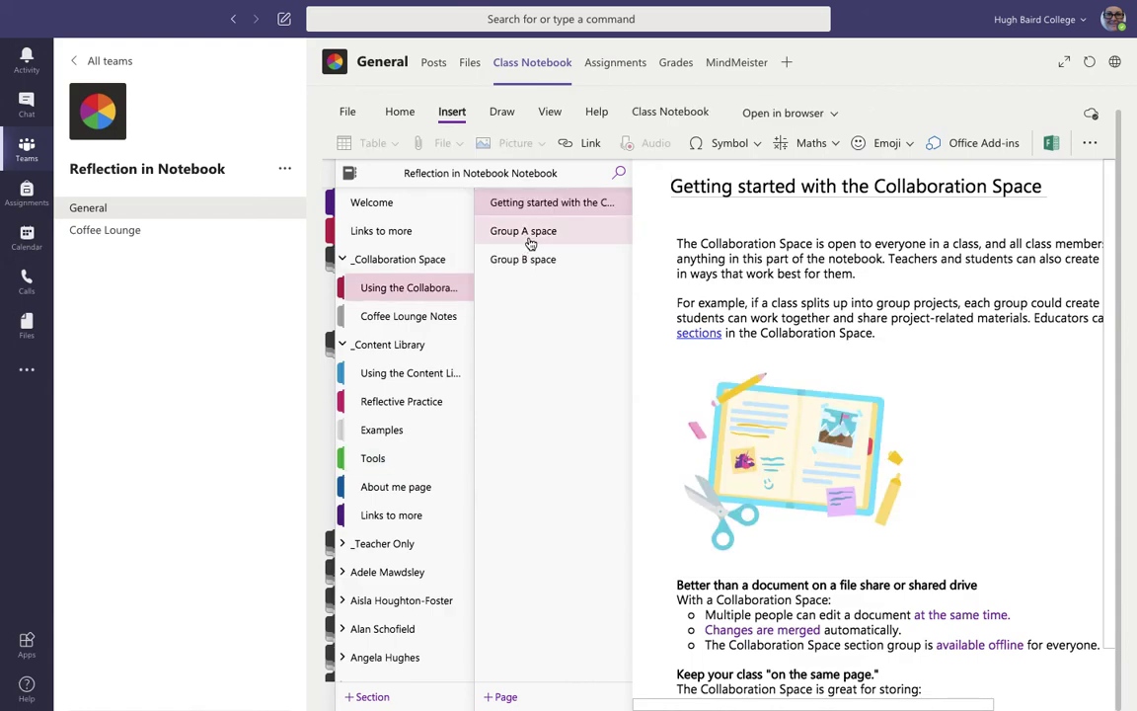
Open the Group A space page and tick the to-do "Label in where Kolb's steps would appear on this cycle."
left_click(530, 243)
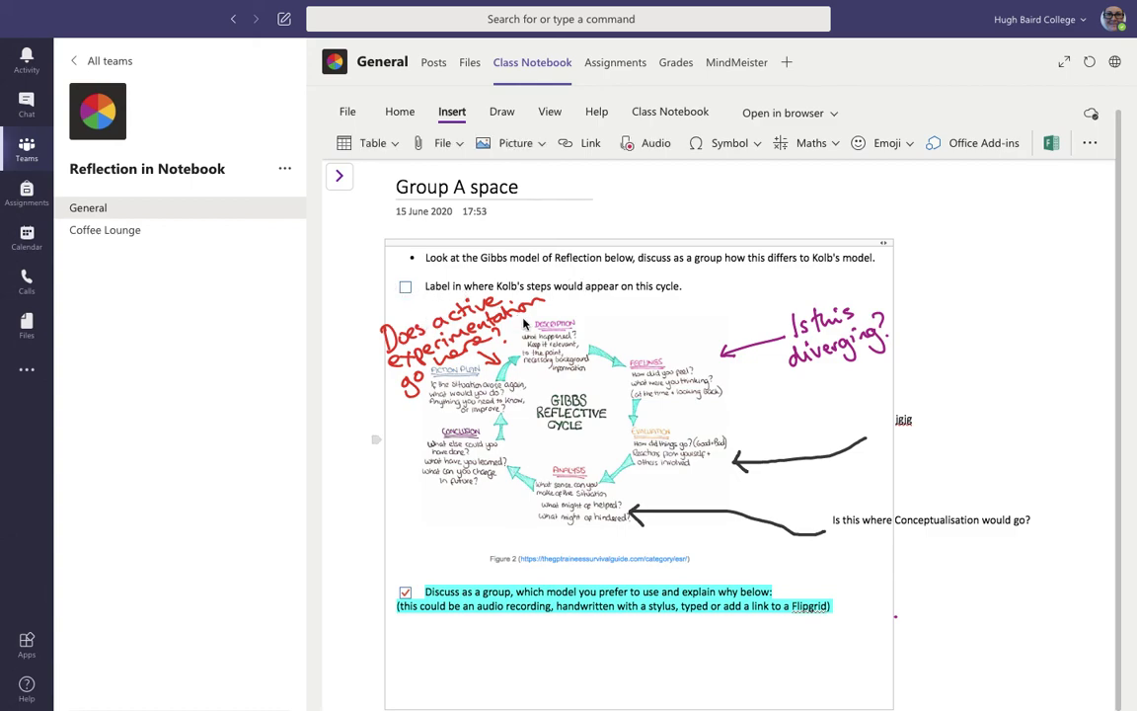
left_click(406, 288)
left_click(728, 331)
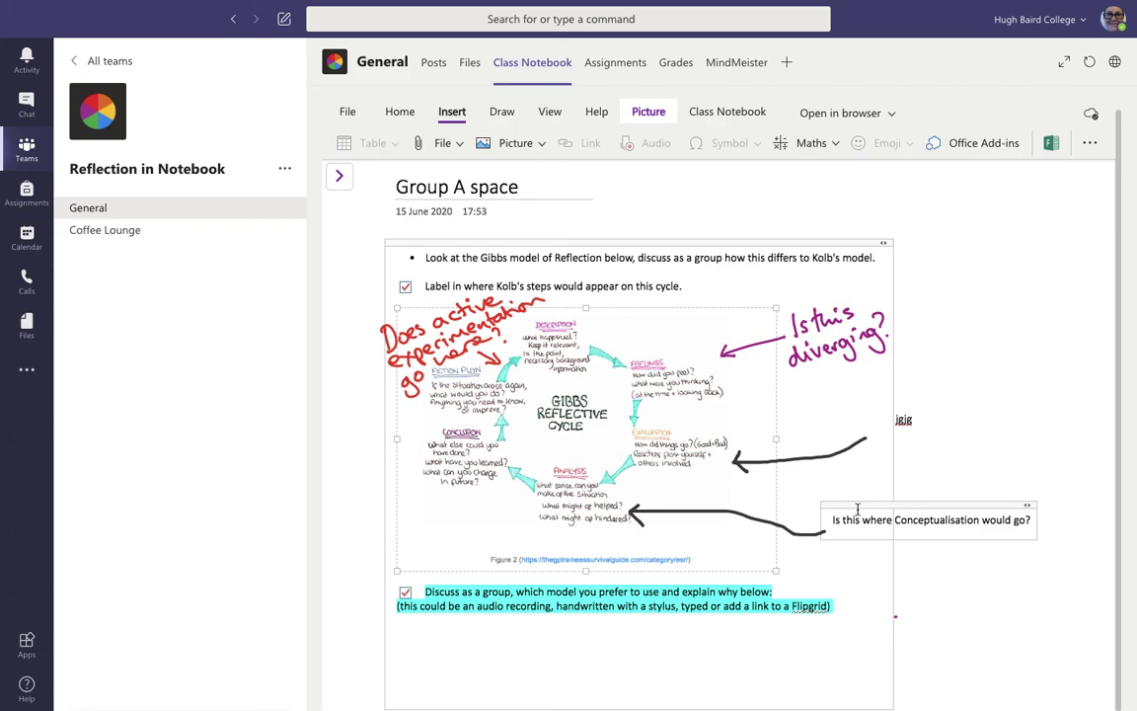
Open the Group B space page and start the SharePoint Online sign-in for its embedded Reflective Cycle task
left_click(340, 181)
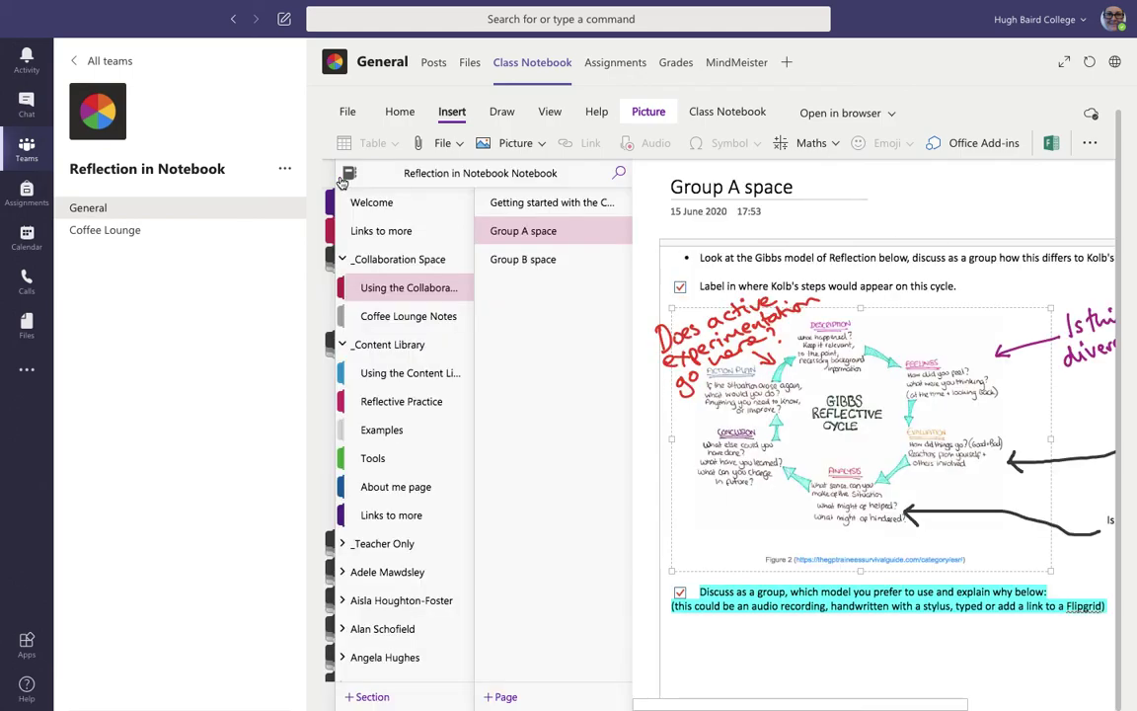
left_click(534, 261)
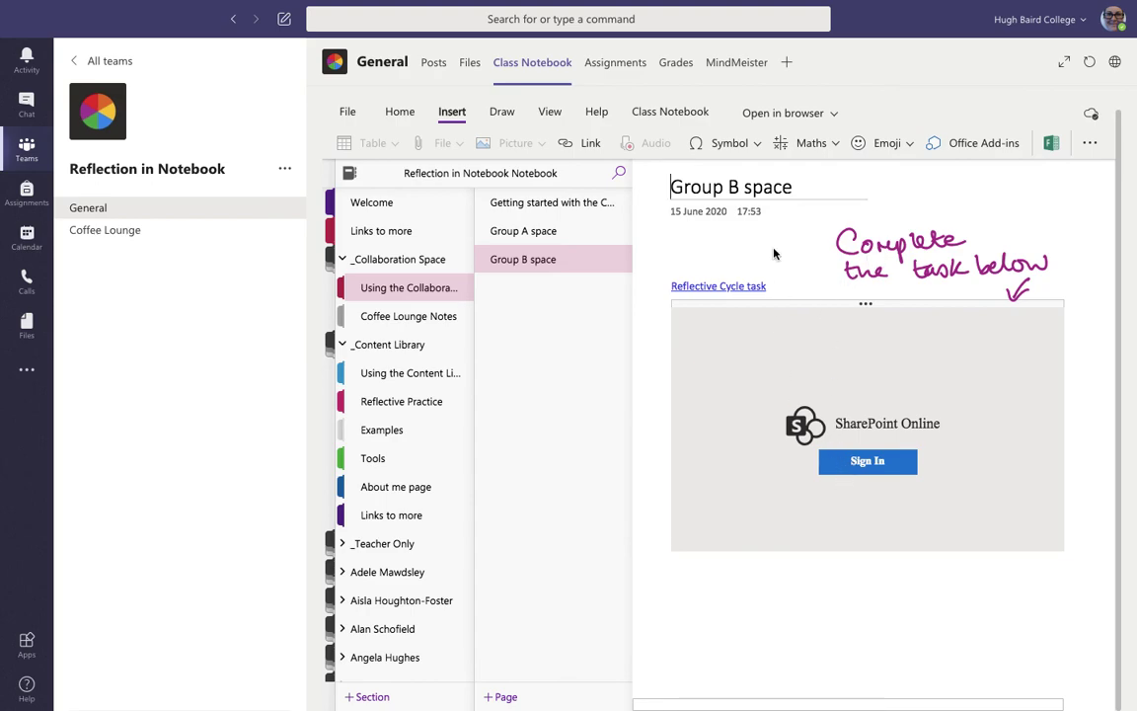
left_click(801, 308)
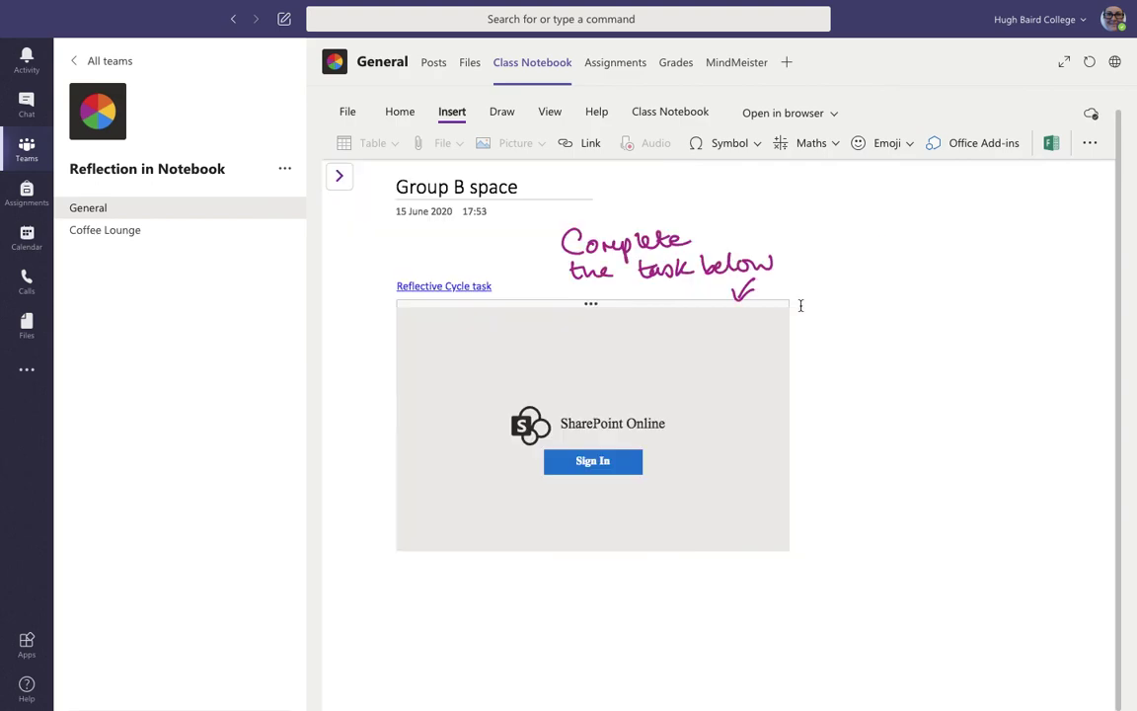
left_click(581, 470)
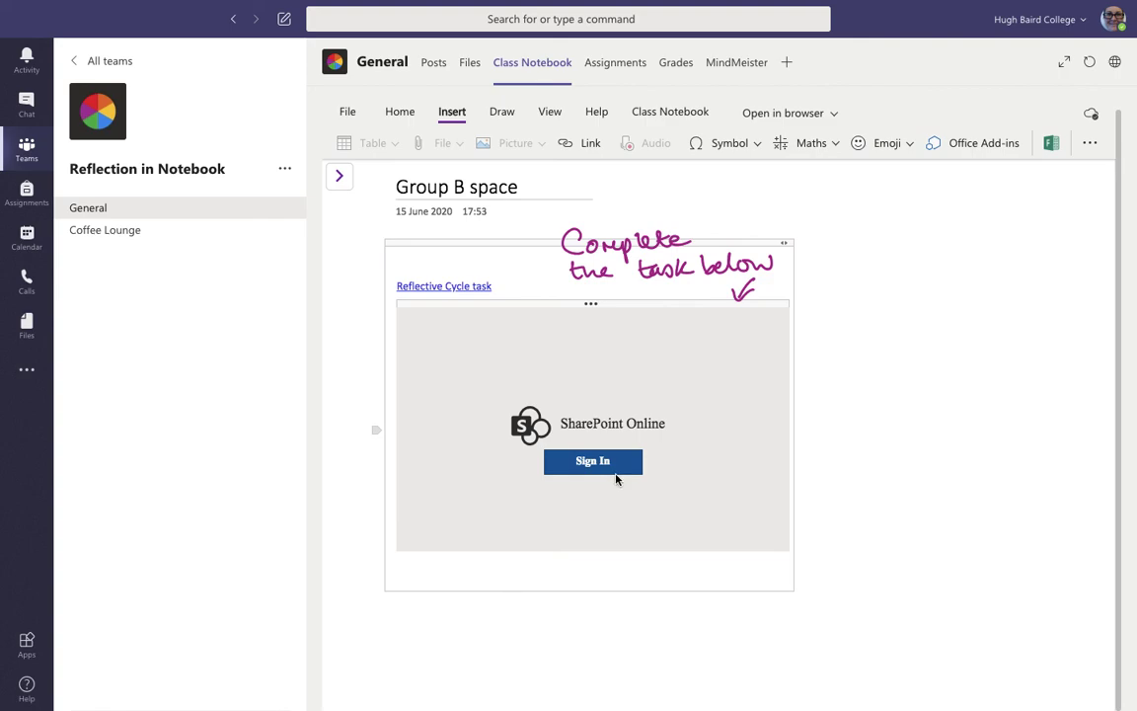
Show the notebook's section and page list again and take the Teams window out of full screen
mouse_move(825, 16)
left_click(340, 178)
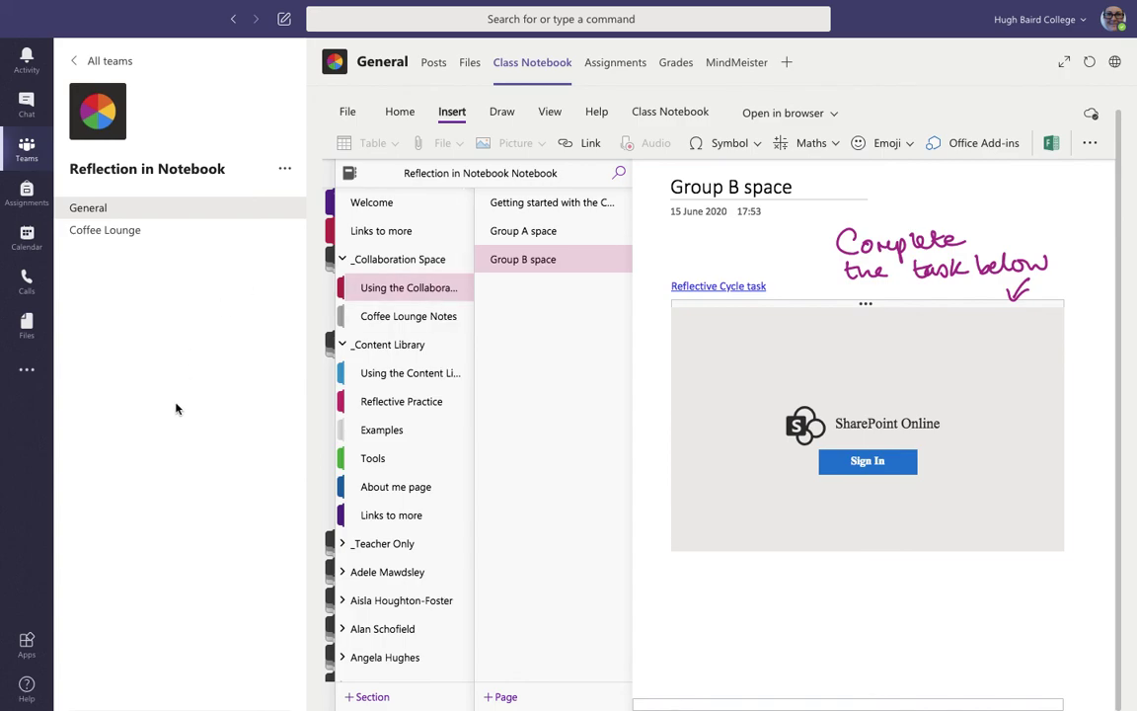
mouse_move(158, 5)
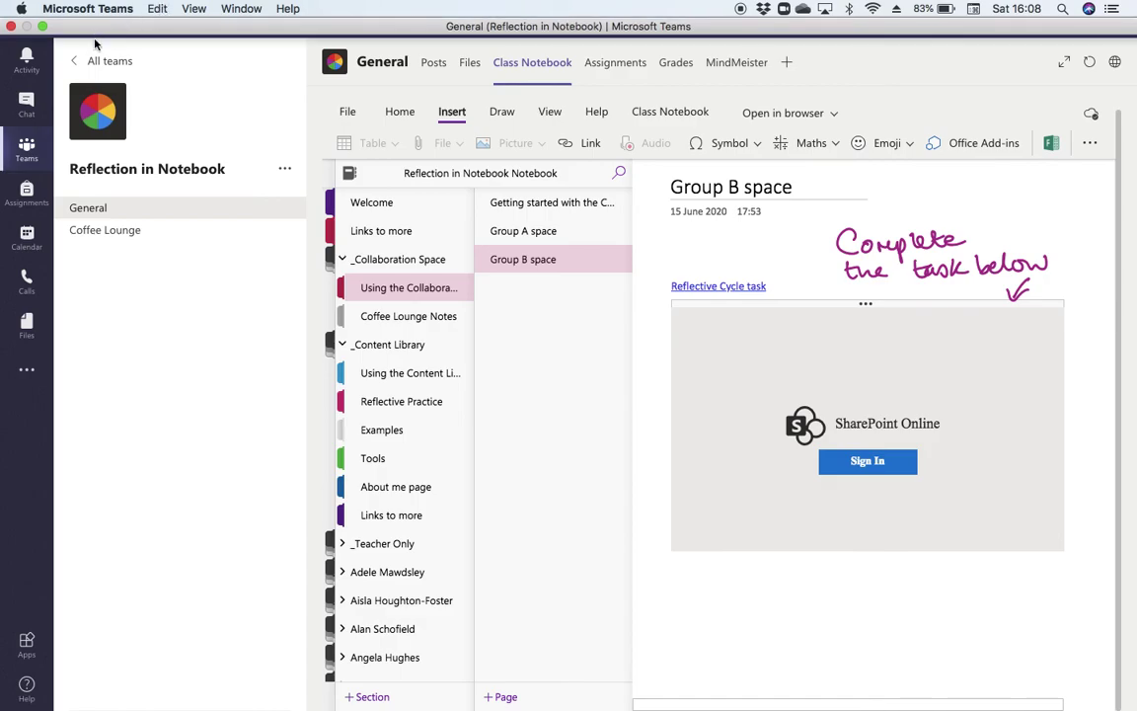
left_click(42, 27)
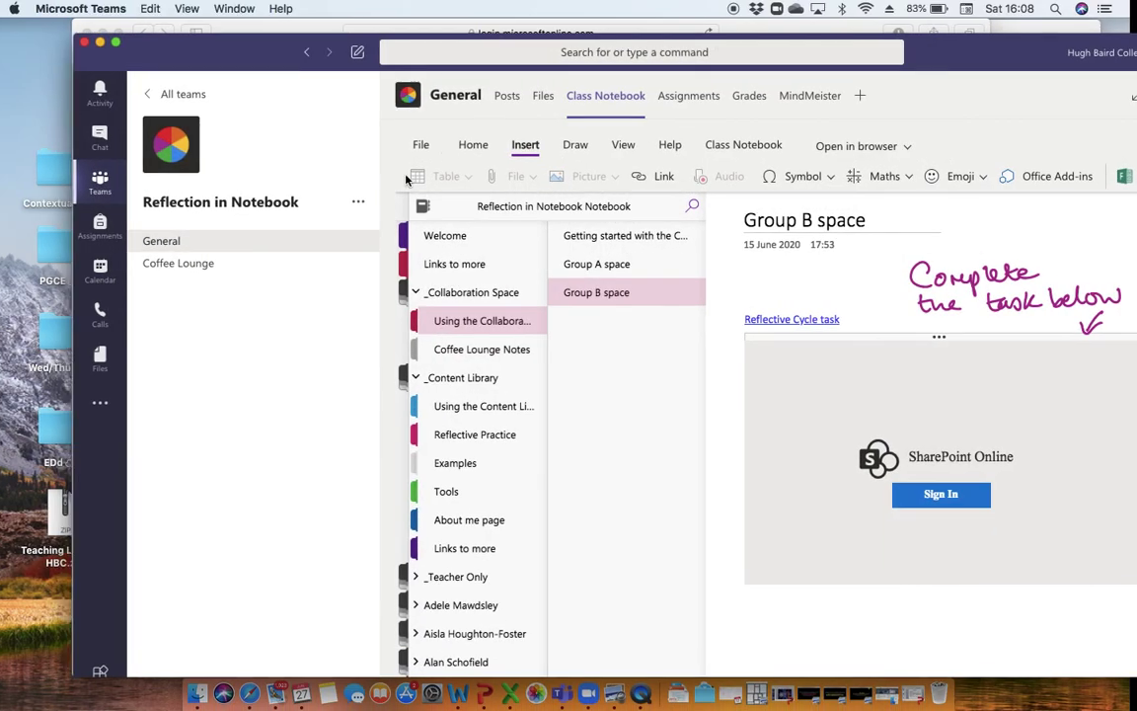